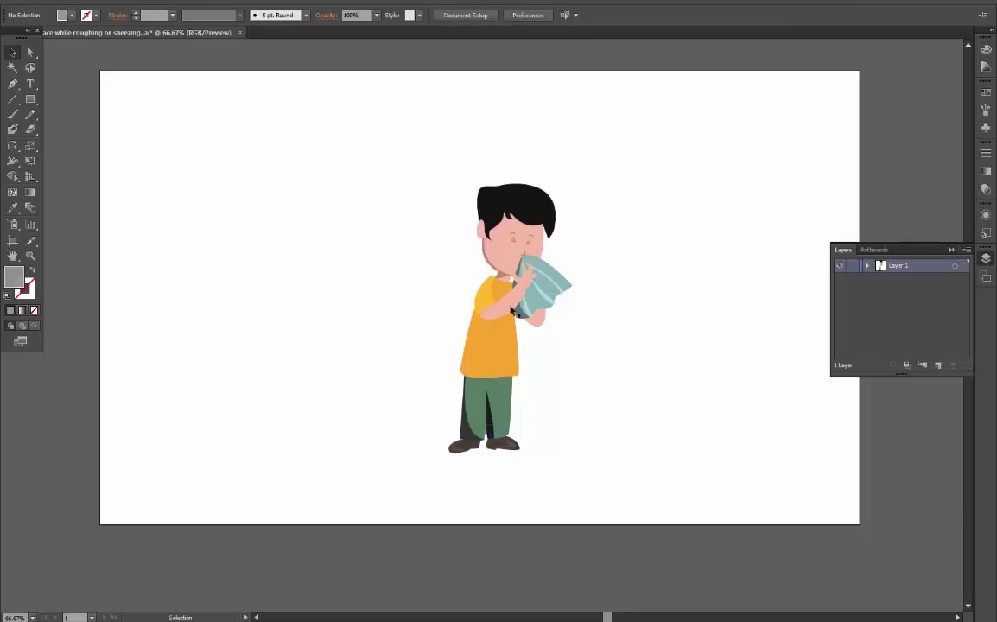
# Step: Nudge the boy artwork and export it as a transparent 300 ppi PNG over cover-your-face
pyautogui.hotkey('ctrl', 'a')
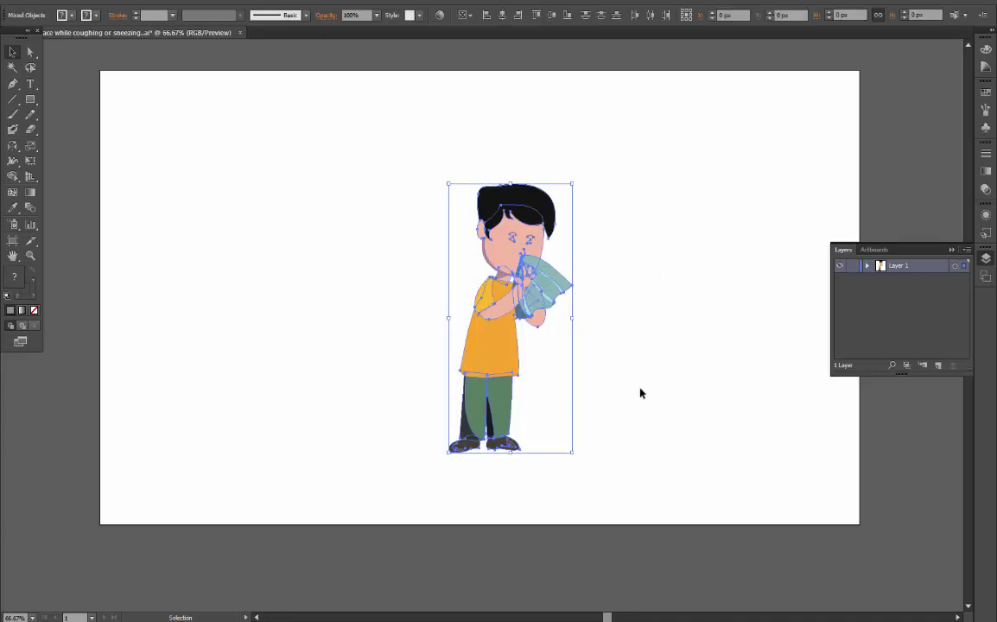
pyautogui.moveTo(510, 349); pyautogui.dragTo(511, 324)
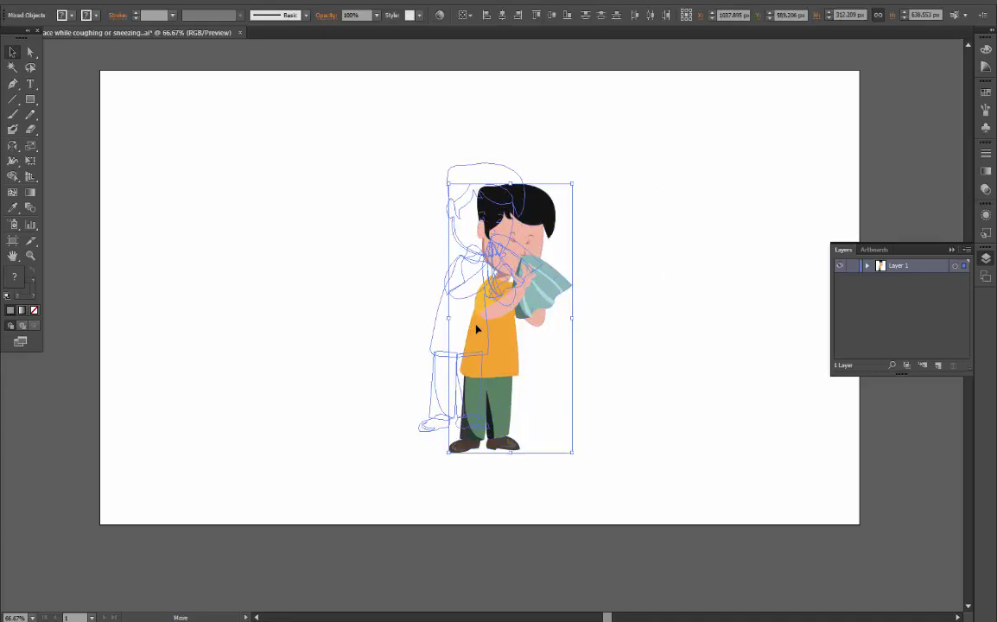
pyautogui.click(30, 3)
pyautogui.click(65, 232)
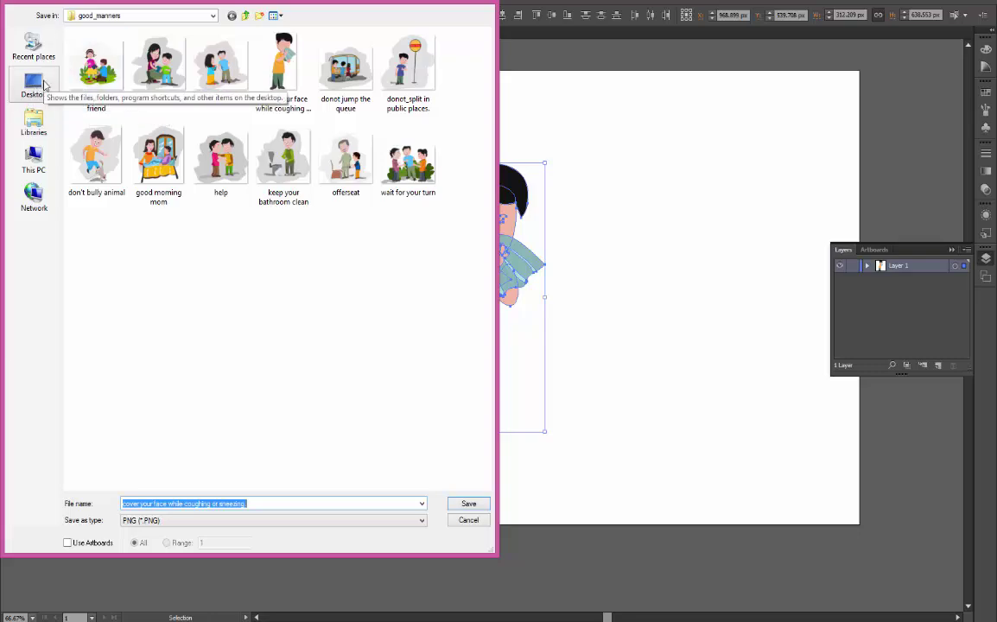
pyautogui.click(286, 58)
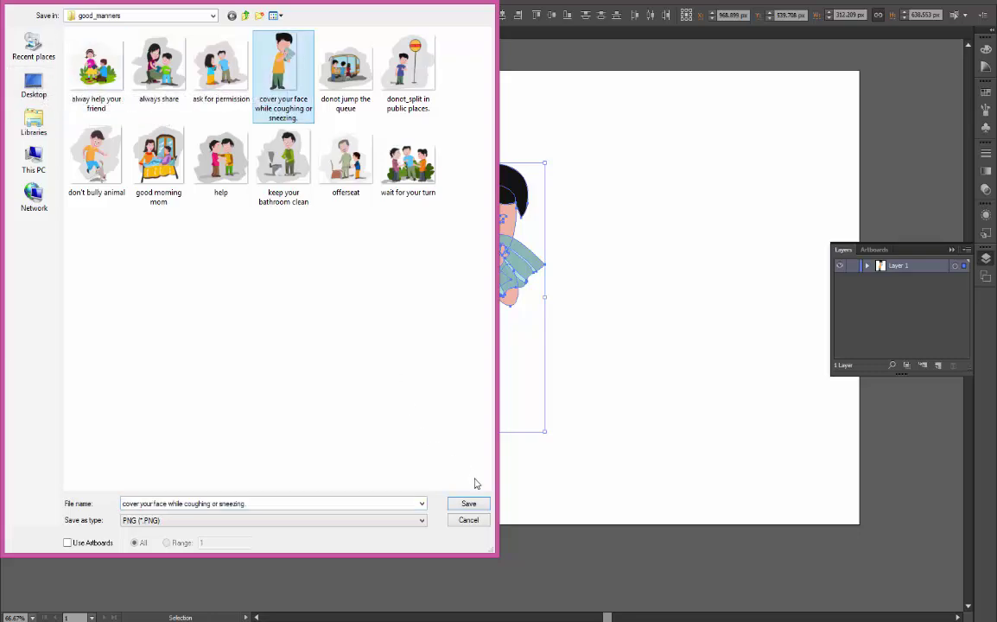
pyautogui.click(468, 505)
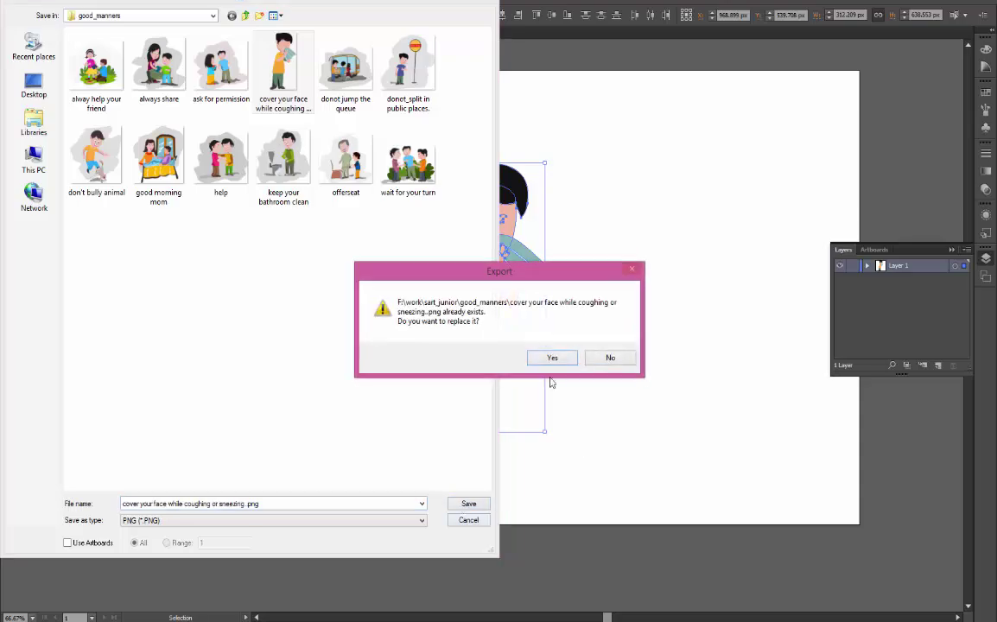
pyautogui.click(544, 358)
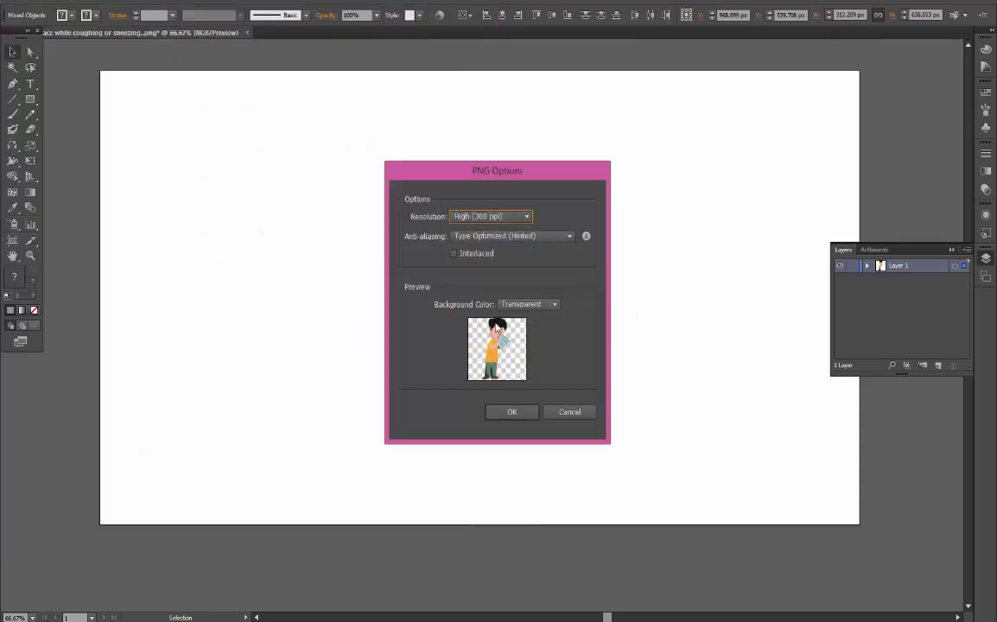
pyautogui.click(515, 414)
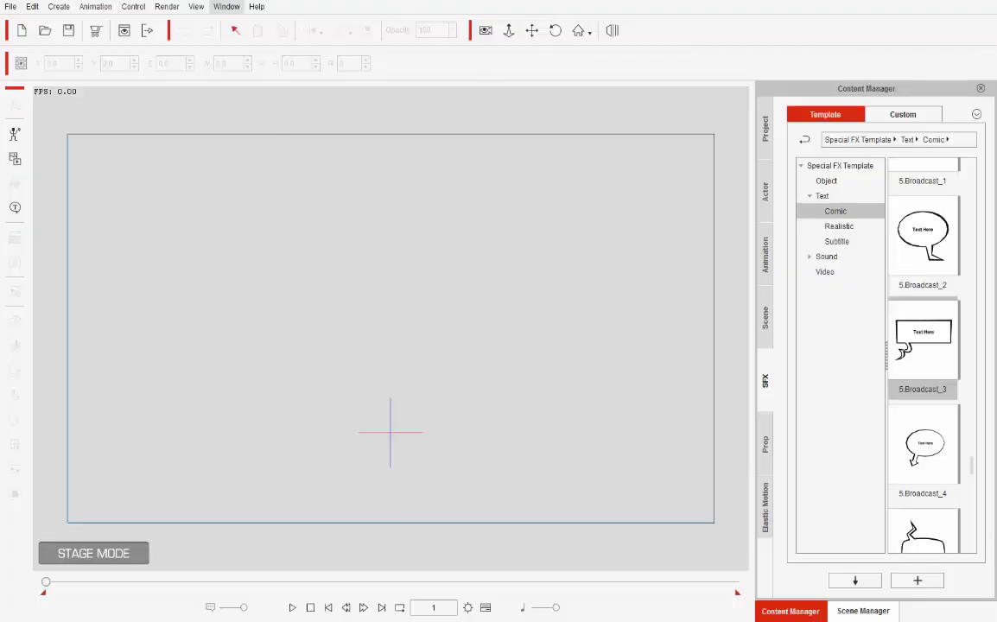
# Step: Create a new character from the cover-your-face PNG image
pyautogui.click(11, 6)
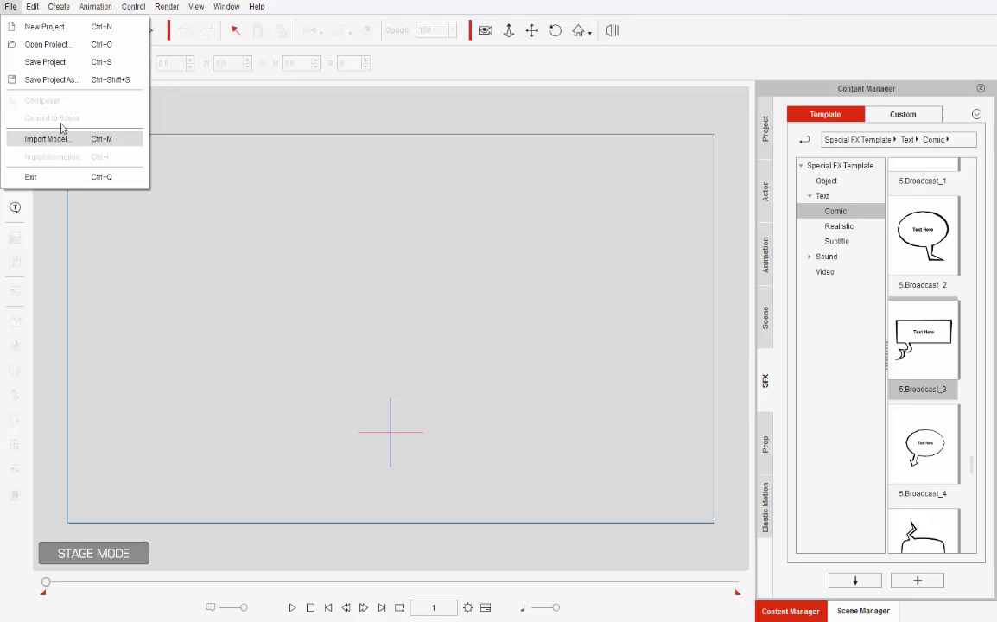
pyautogui.click(247, 223)
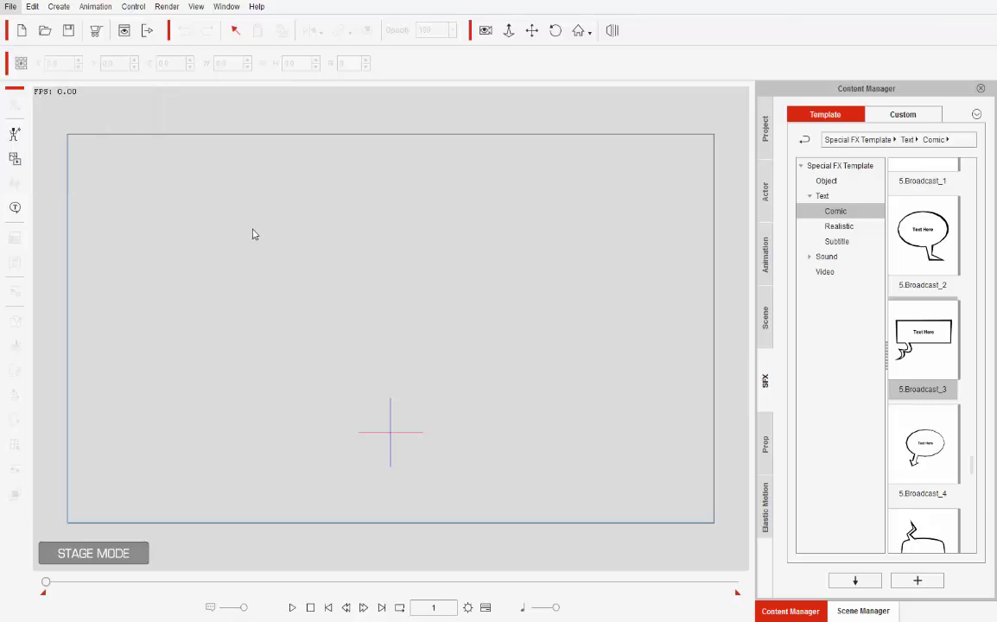
pyautogui.click(17, 134)
pyautogui.click(336, 110)
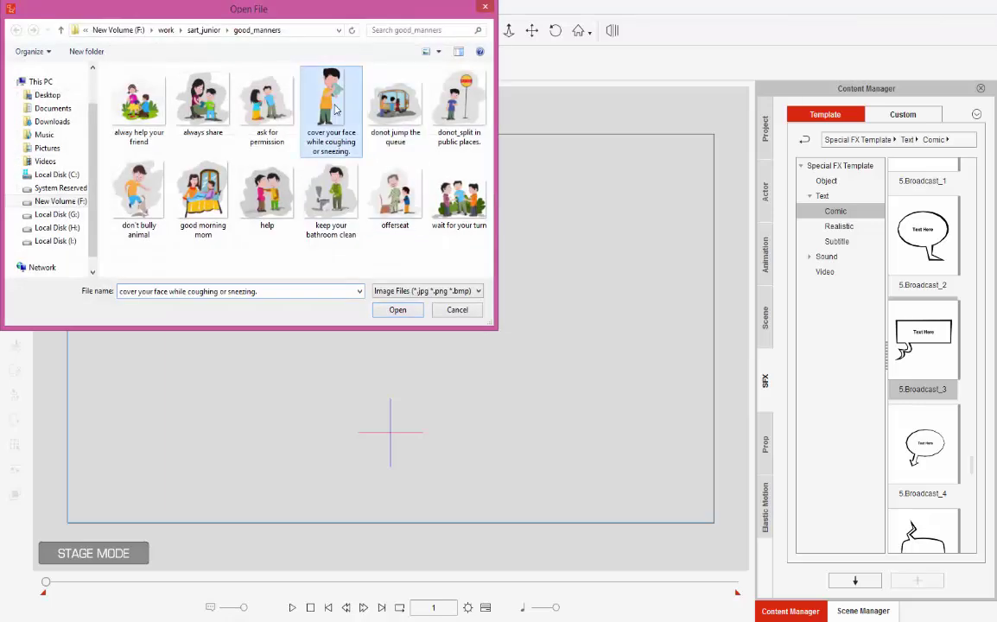
pyautogui.click(398, 311)
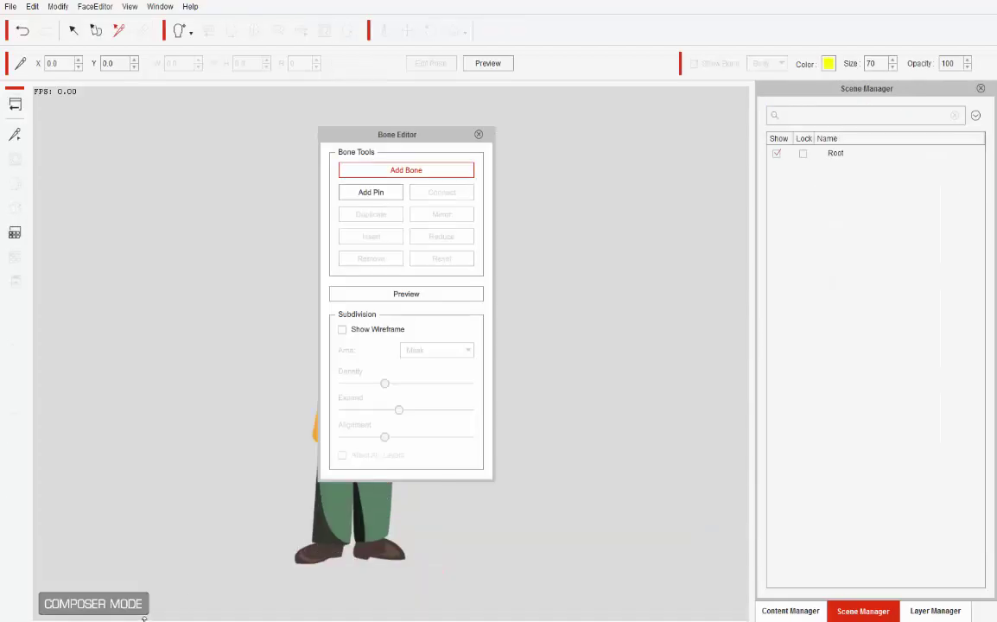
# Step: Draw the spine bone chain from hip through chest and neck to the head top
pyautogui.moveTo(424, 143); pyautogui.dragTo(668, 139)
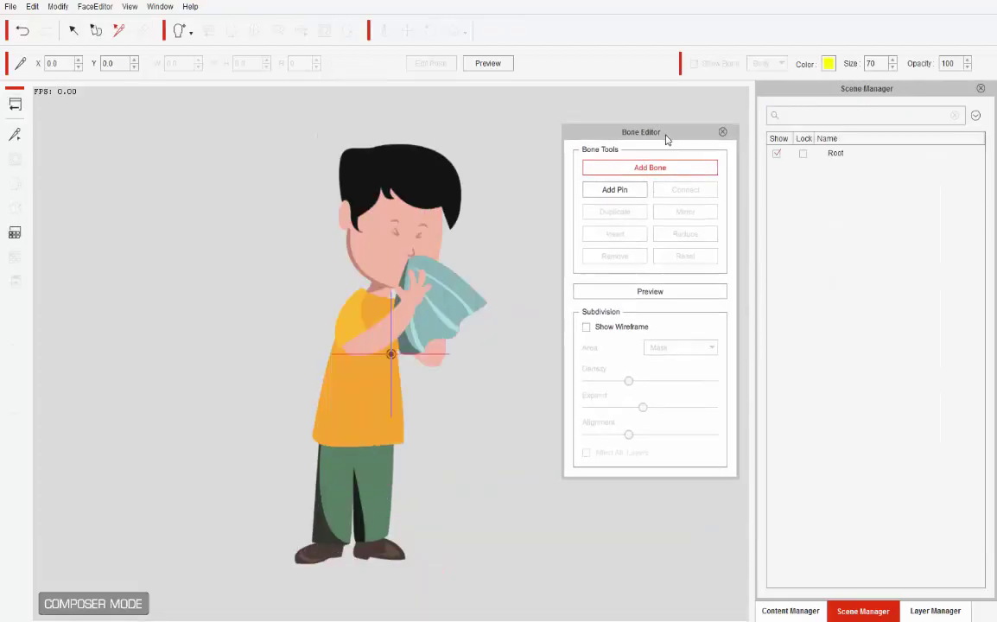
pyautogui.click(646, 168)
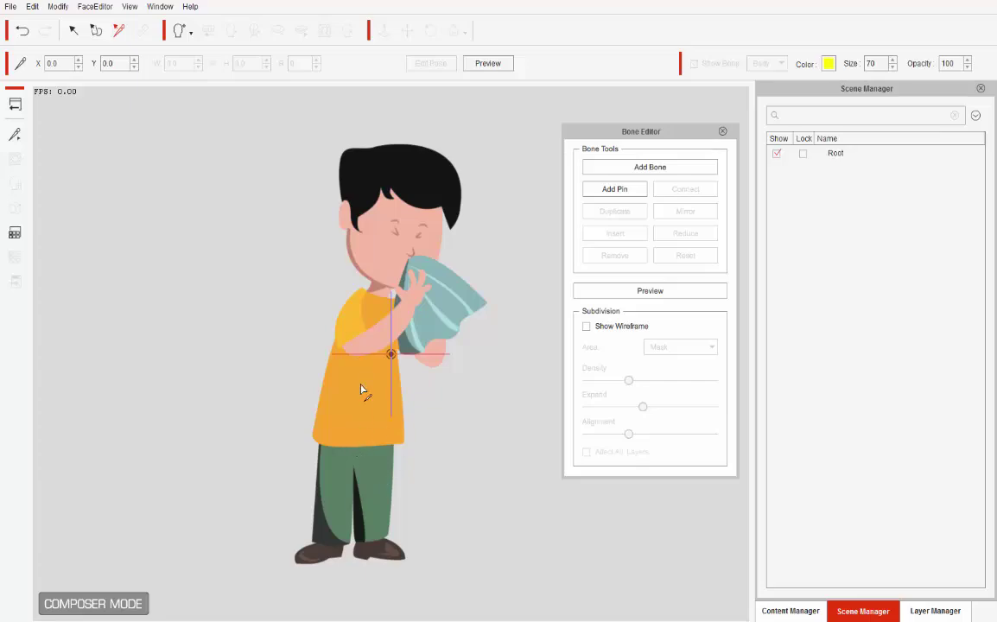
pyautogui.click(617, 190)
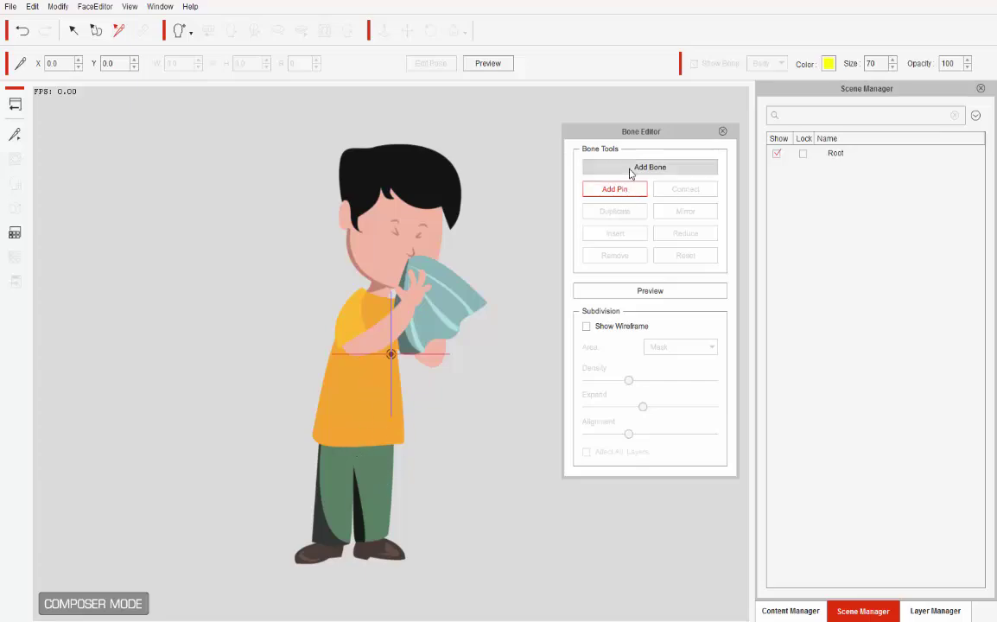
pyautogui.click(633, 167)
pyautogui.moveTo(361, 379); pyautogui.dragTo(358, 443)
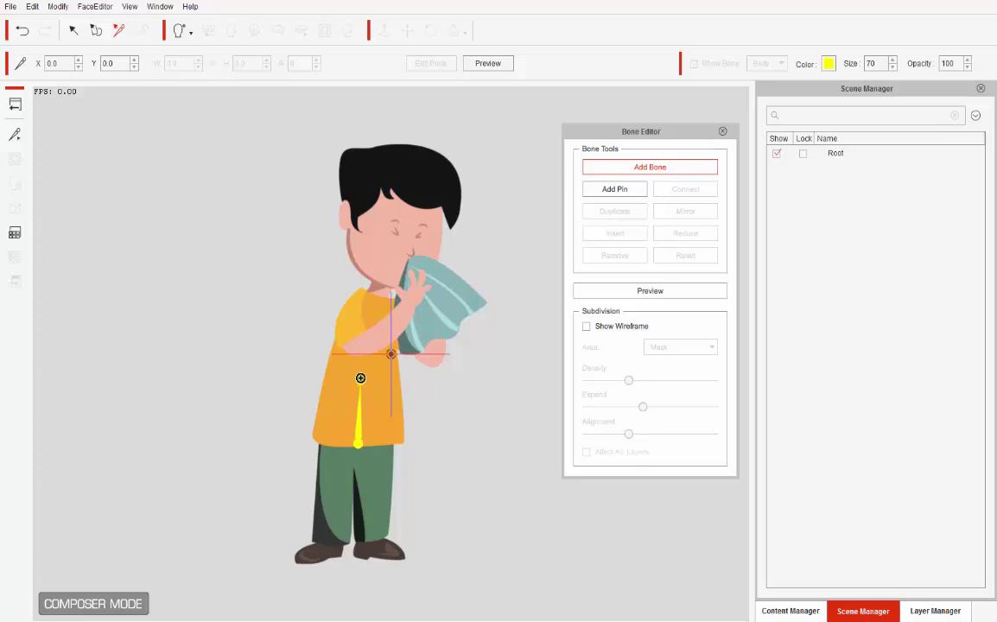
pyautogui.click(384, 297)
pyautogui.click(413, 147)
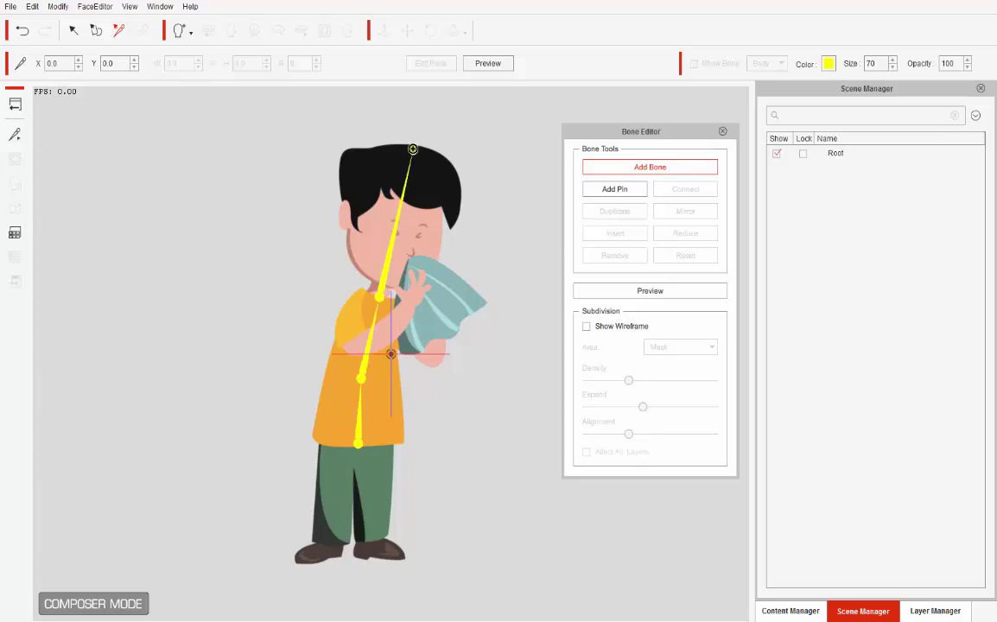
pyautogui.click(516, 278)
pyautogui.rightClick(480, 222)
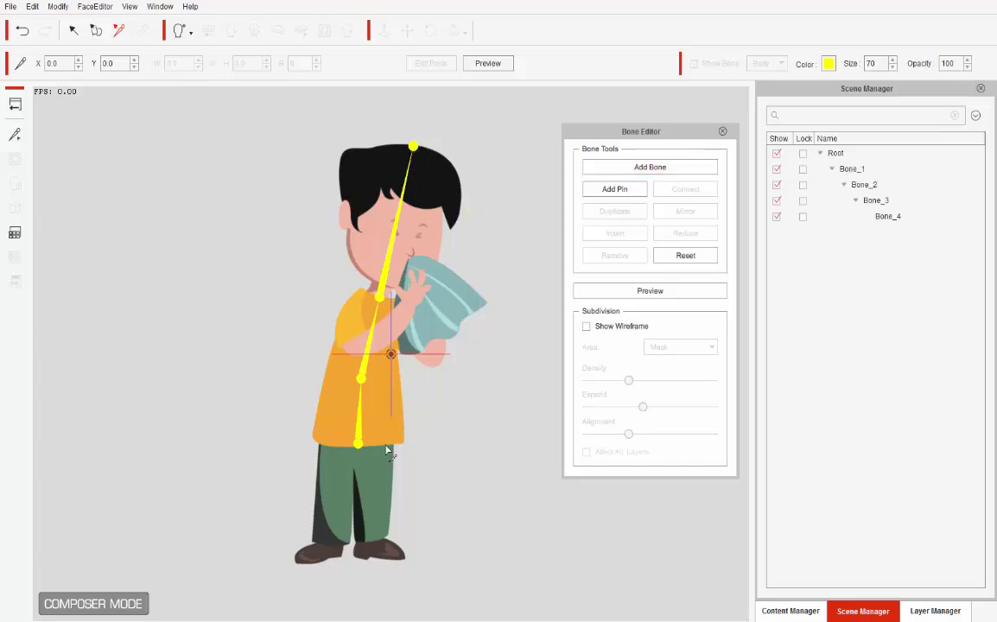
# Step: Draw the left leg bone chain from hip to ankle and toes
pyautogui.click(626, 195)
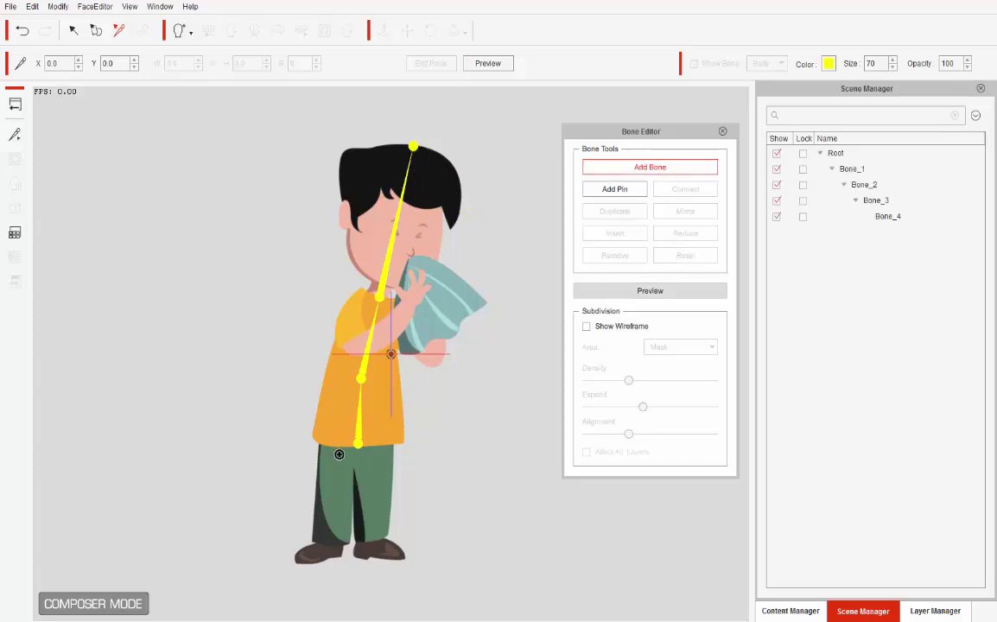
pyautogui.click(339, 455)
pyautogui.click(333, 548)
pyautogui.click(296, 560)
pyautogui.rightClick(373, 462)
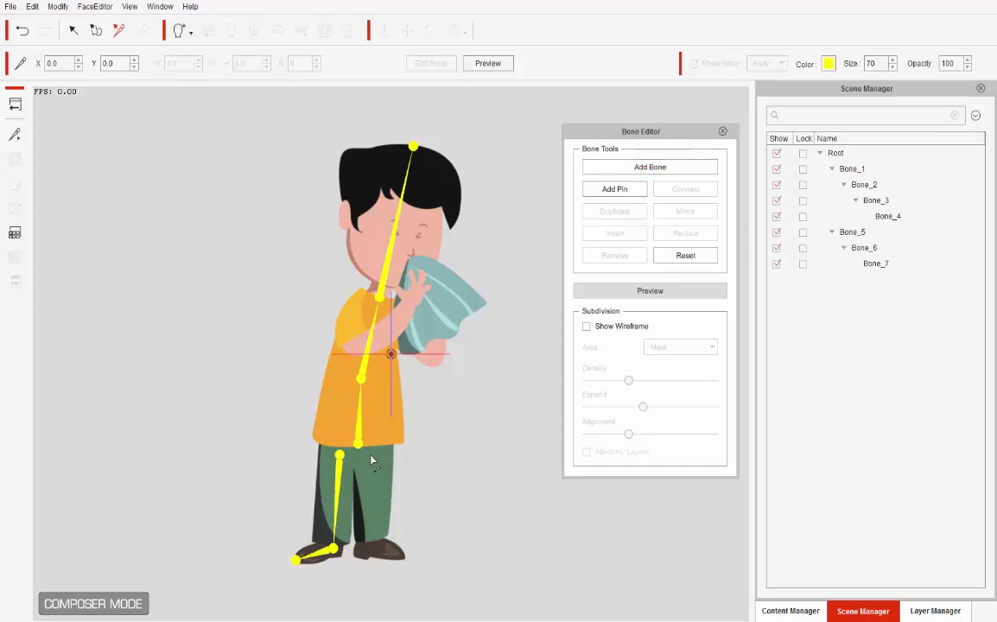
# Step: Draw the right leg bone chain from hip to ankle and toes
pyautogui.click(616, 167)
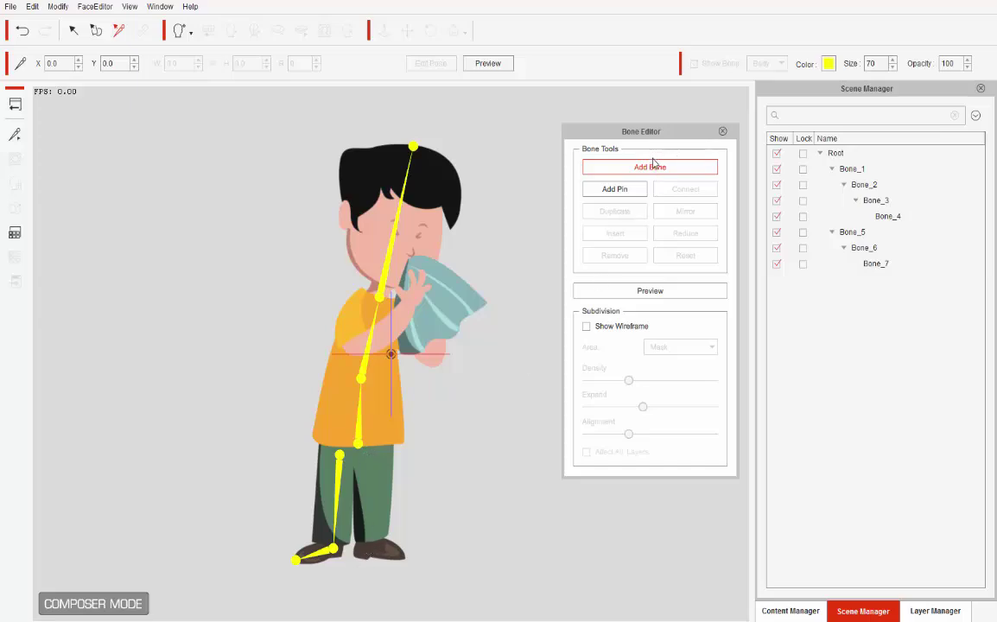
pyautogui.click(375, 456)
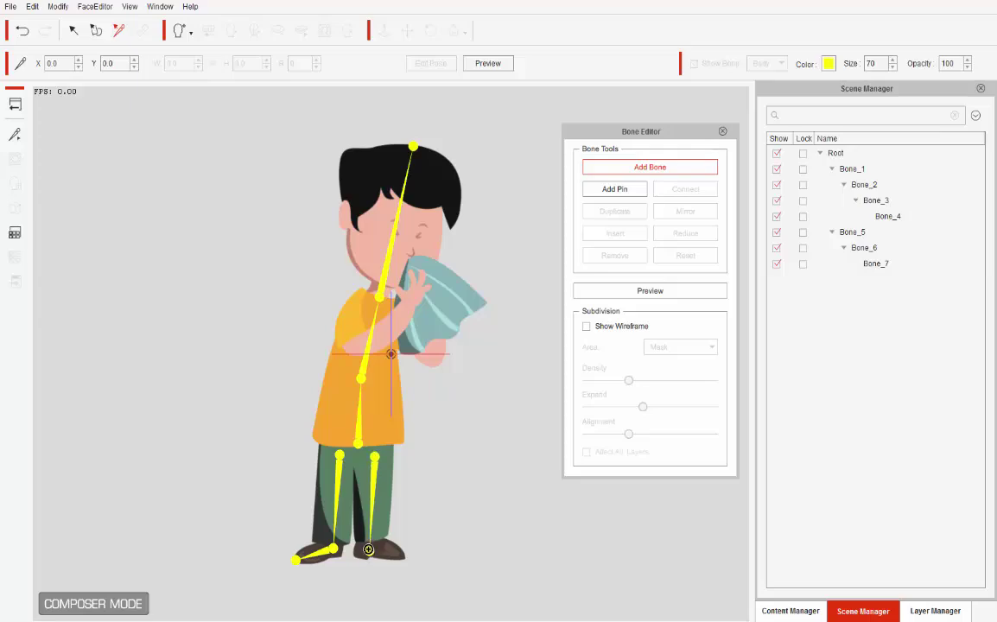
pyautogui.click(369, 549)
pyautogui.click(401, 555)
pyautogui.rightClick(360, 474)
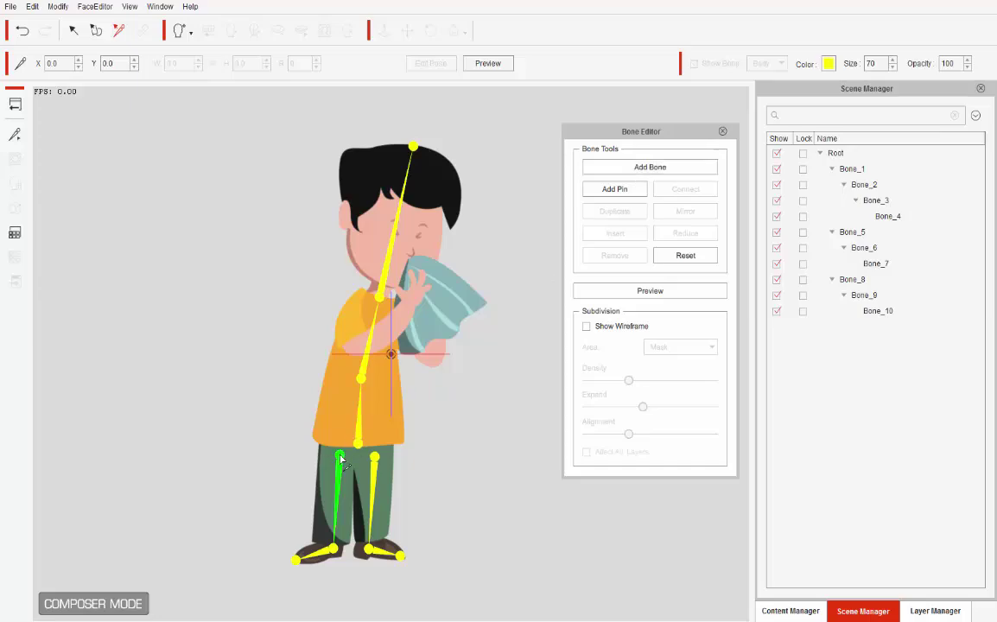
# Step: Connect the left and right thigh bones to the hip joint
pyautogui.click(340, 461)
pyautogui.click(684, 189)
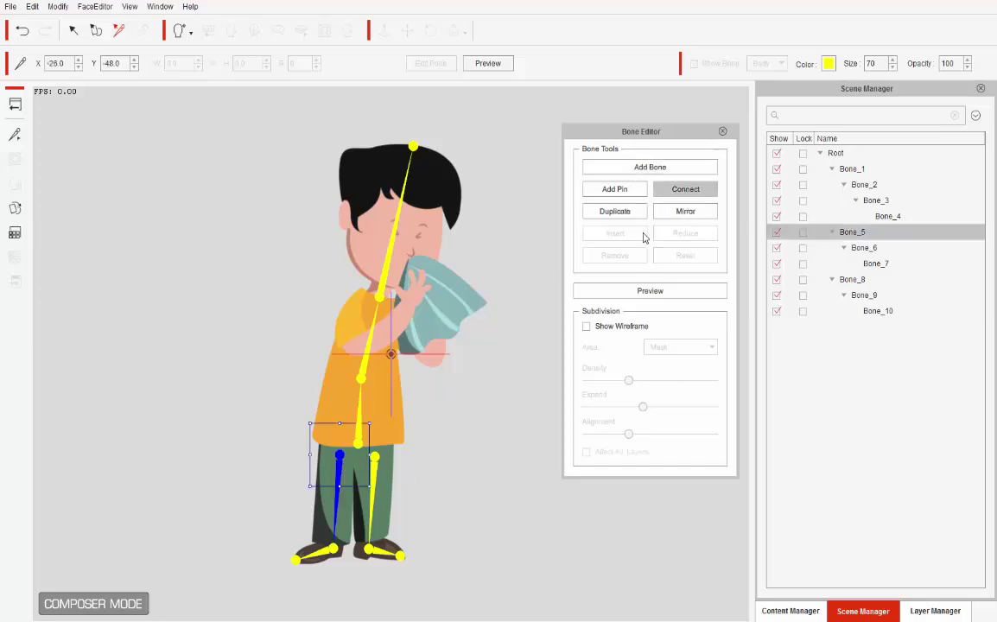
pyautogui.click(325, 403)
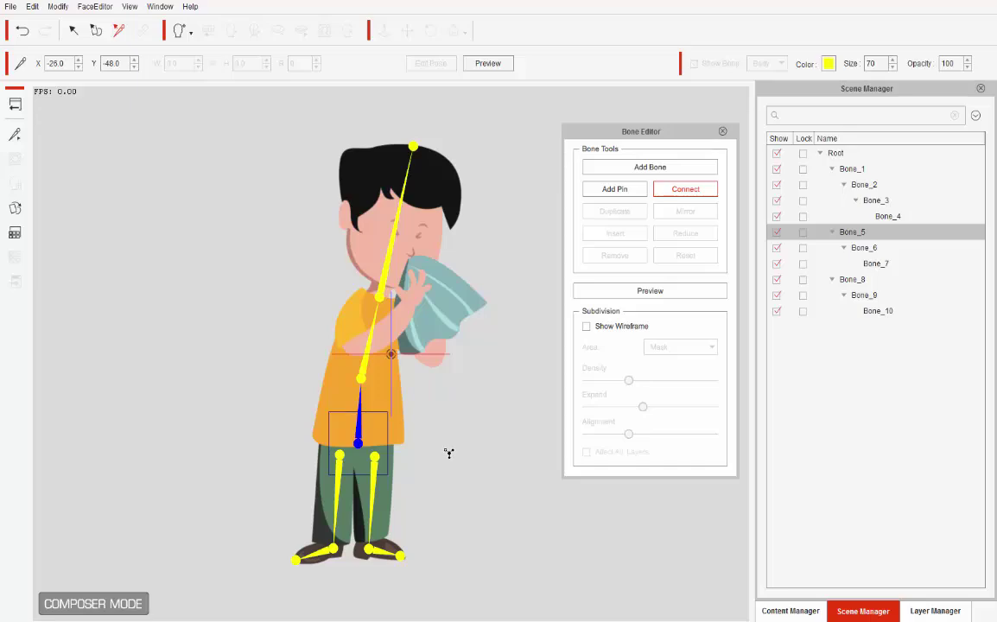
pyautogui.click(375, 471)
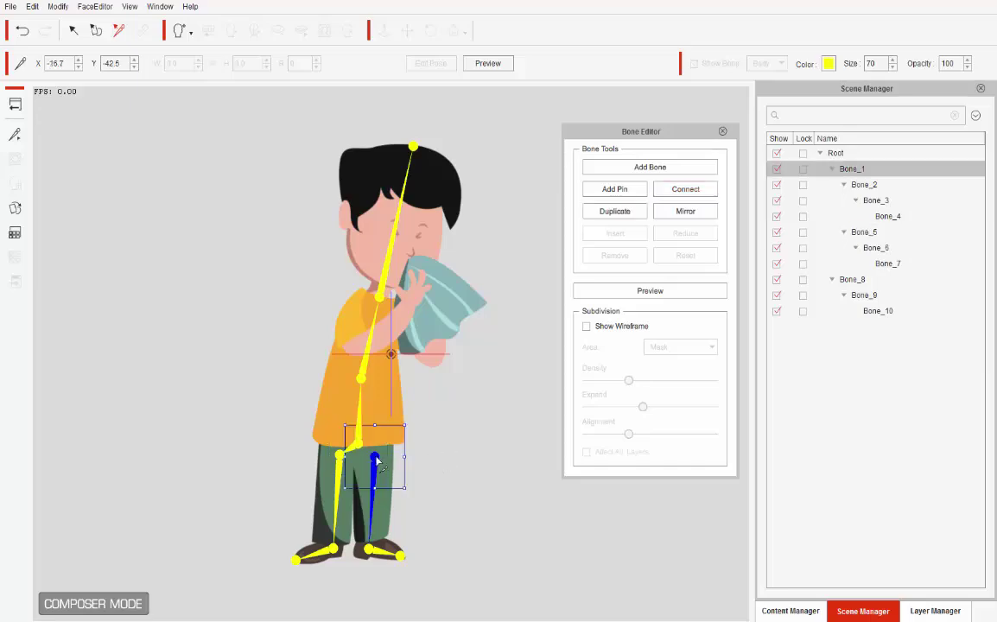
pyautogui.click(686, 189)
pyautogui.click(326, 406)
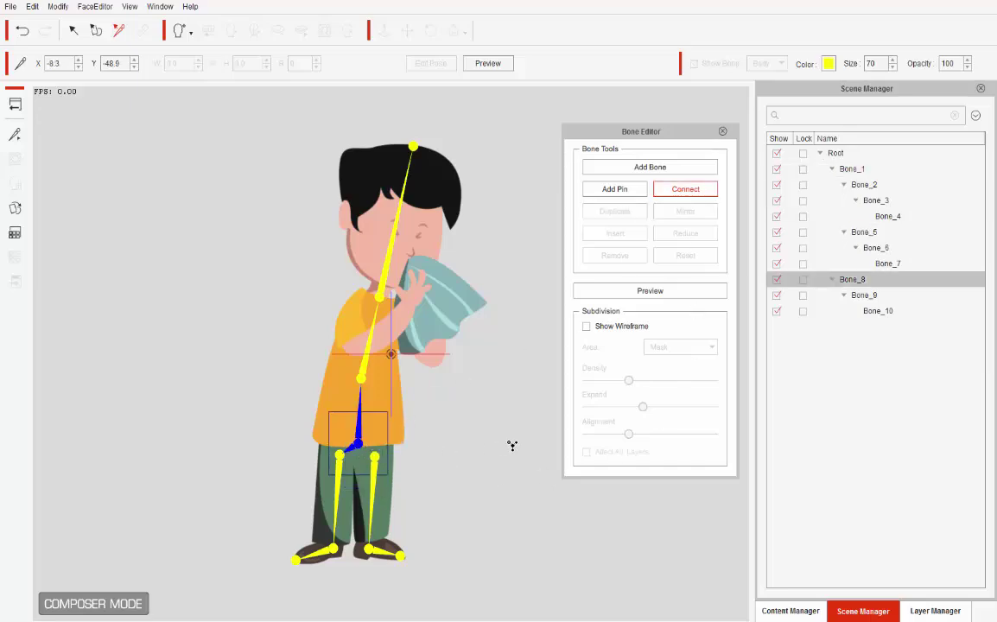
pyautogui.click(462, 402)
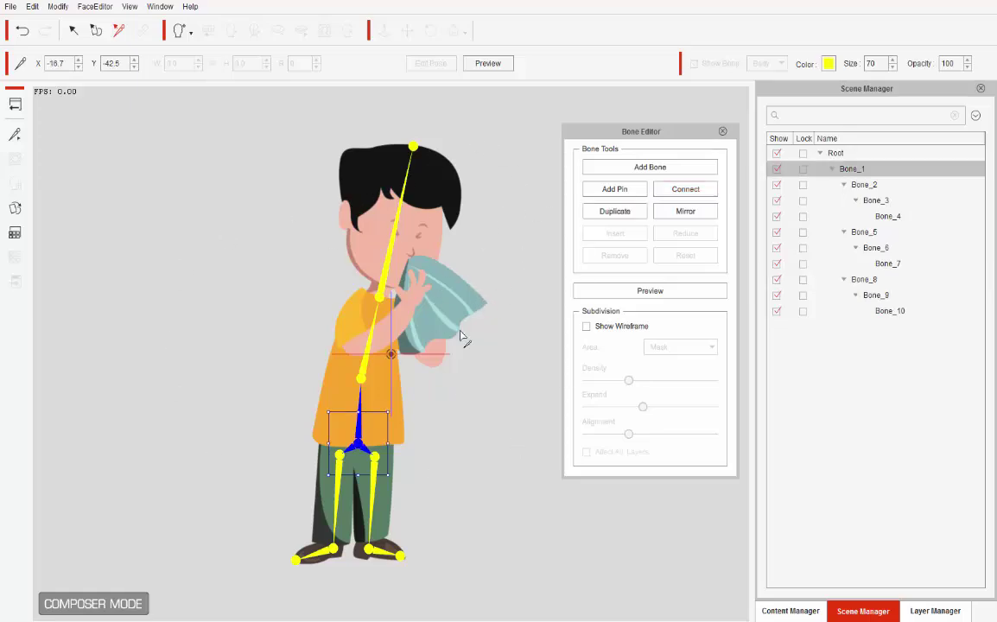
# Step: Test-bend the chest bone in preview, then return to the stage
pyautogui.click(579, 292)
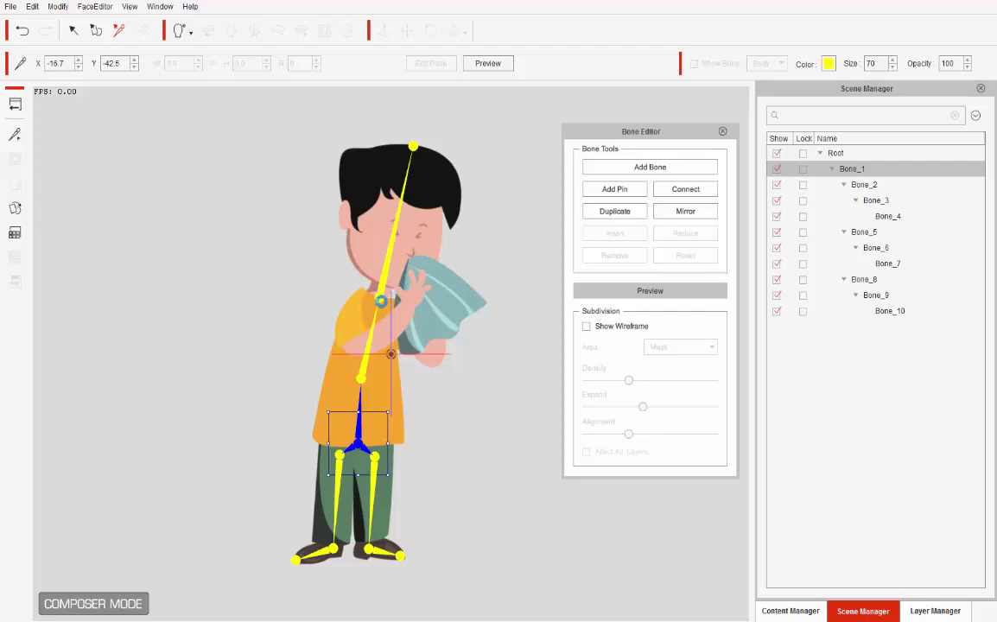
pyautogui.click(379, 296)
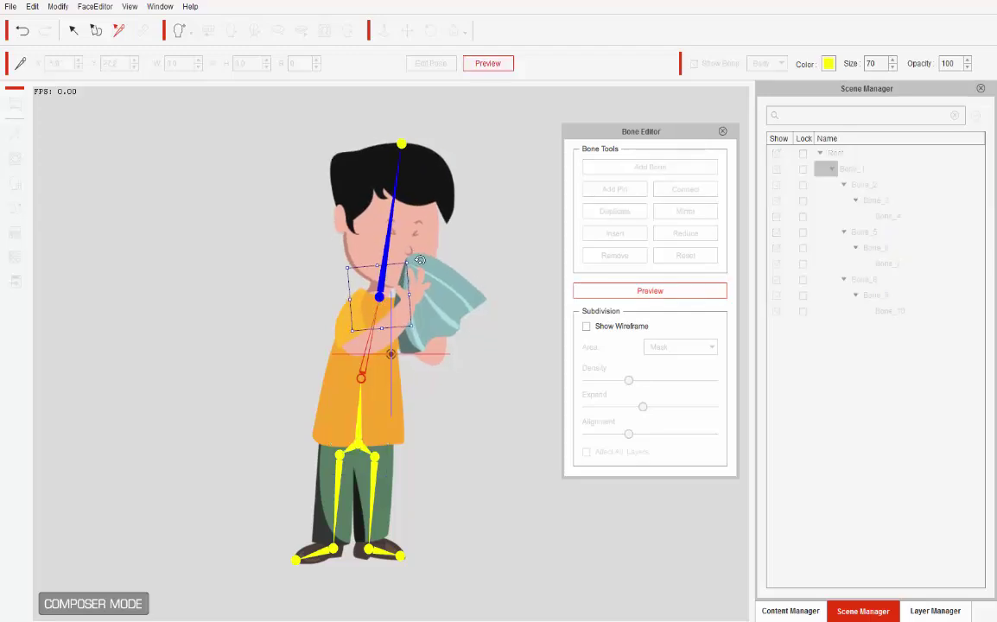
pyautogui.click(649, 294)
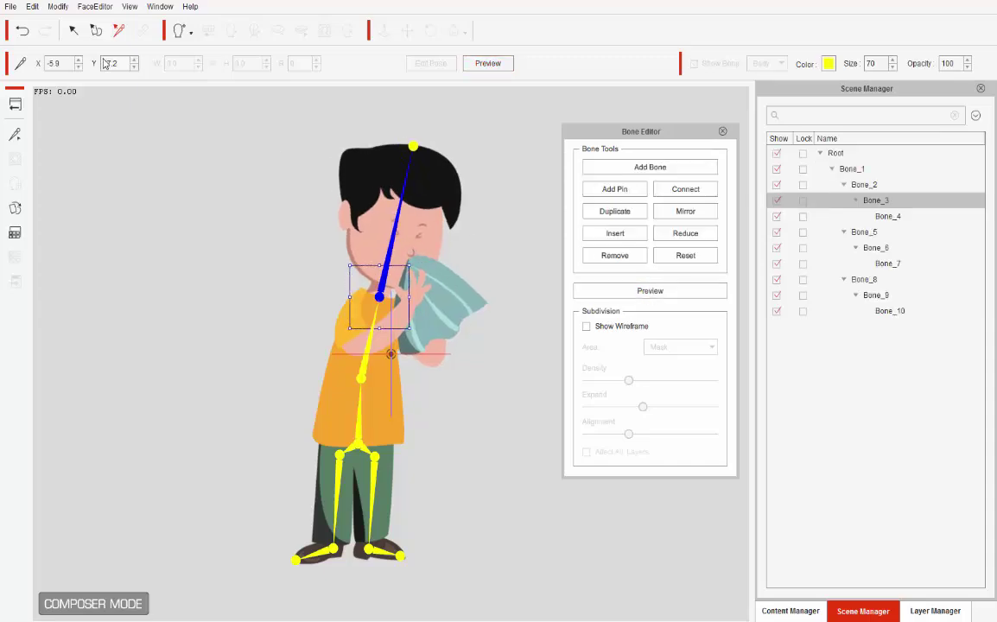
pyautogui.click(15, 104)
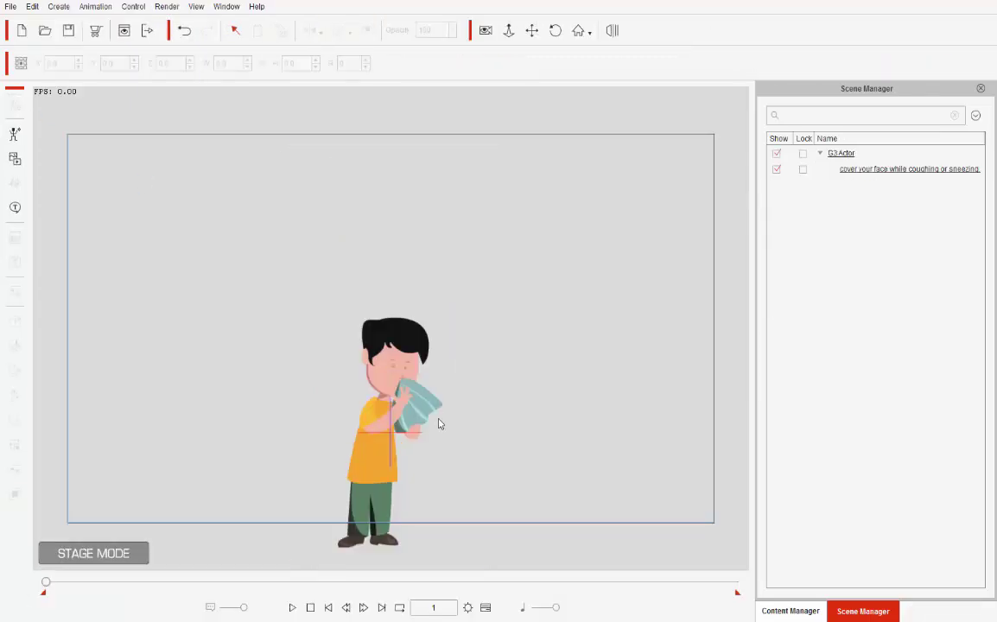
# Step: Select the boy and show the Timeline with F3
pyautogui.click(386, 446)
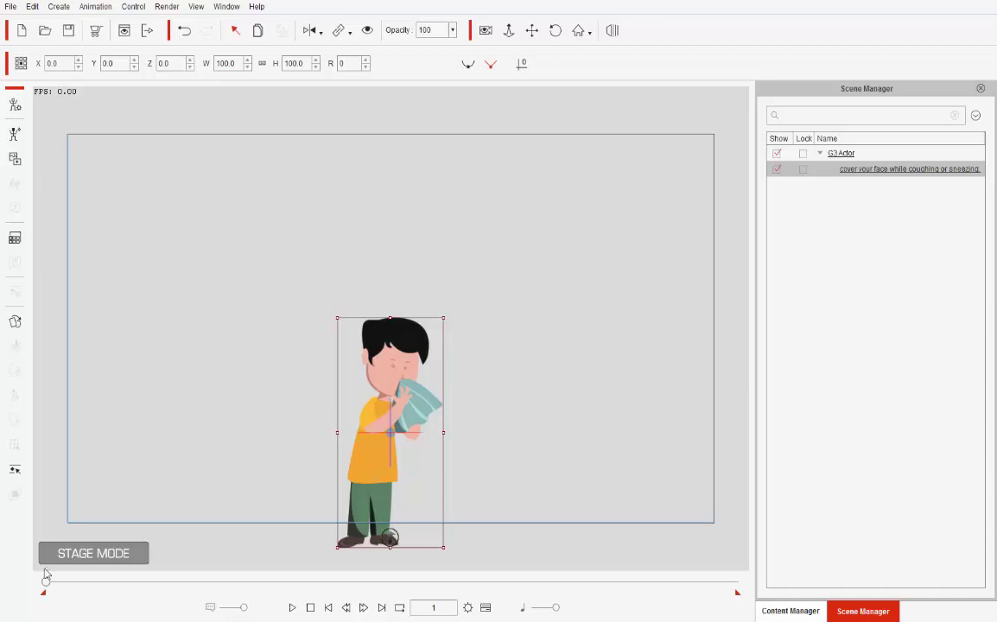
pyautogui.click(196, 6)
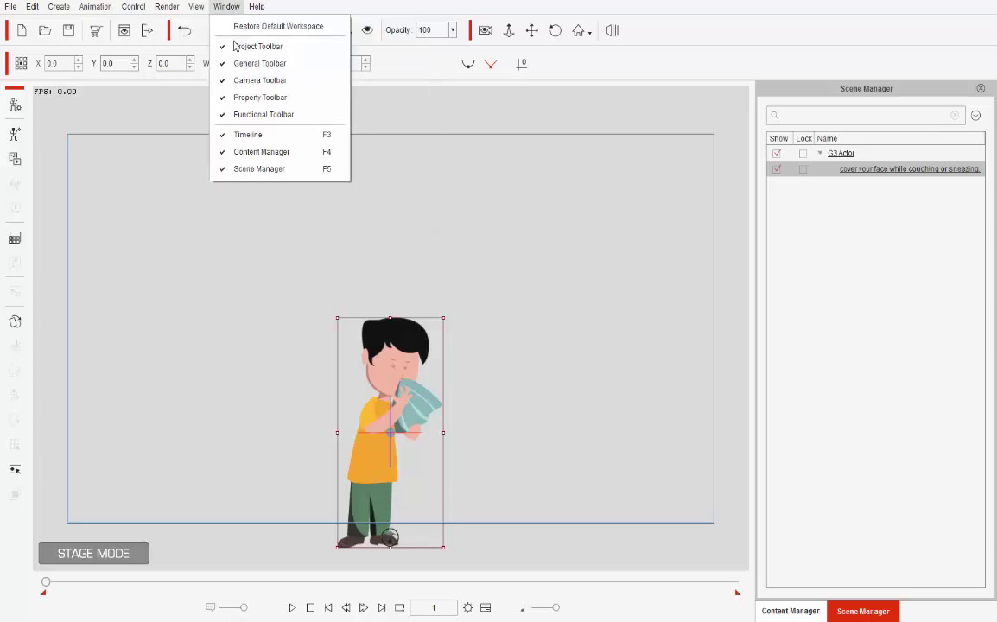
pyautogui.click(543, 313)
pyautogui.press('F3')
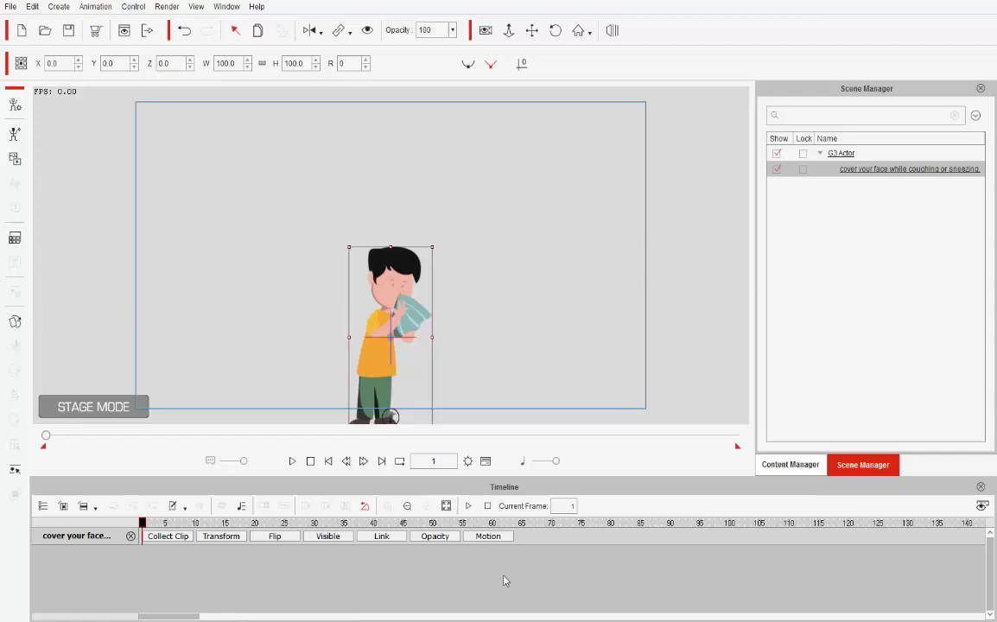
# Step: Set the project's total length to 100 frames in Project Settings
pyautogui.click(29, 7)
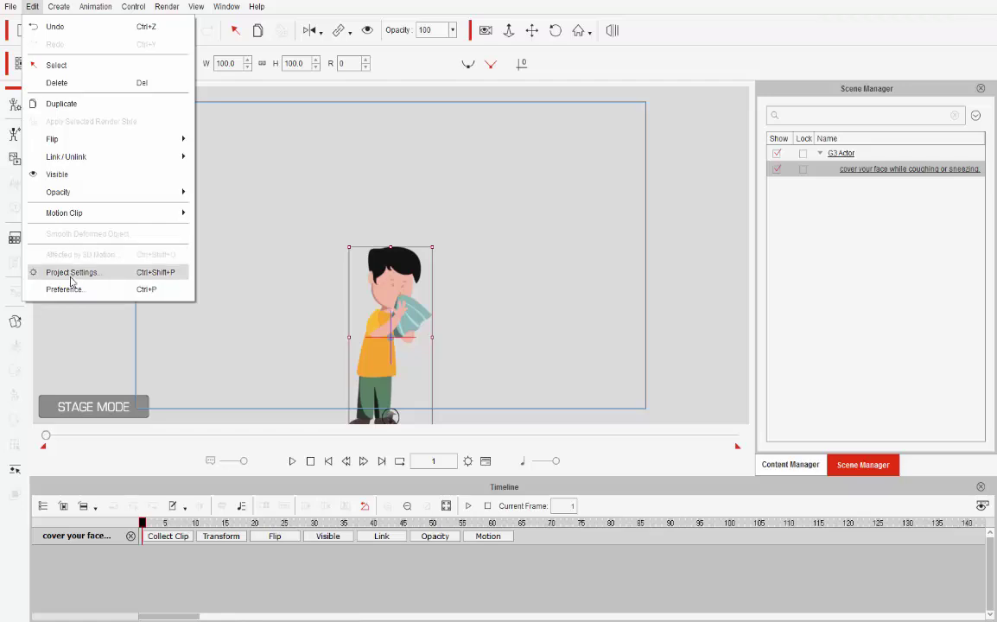
pyautogui.click(73, 273)
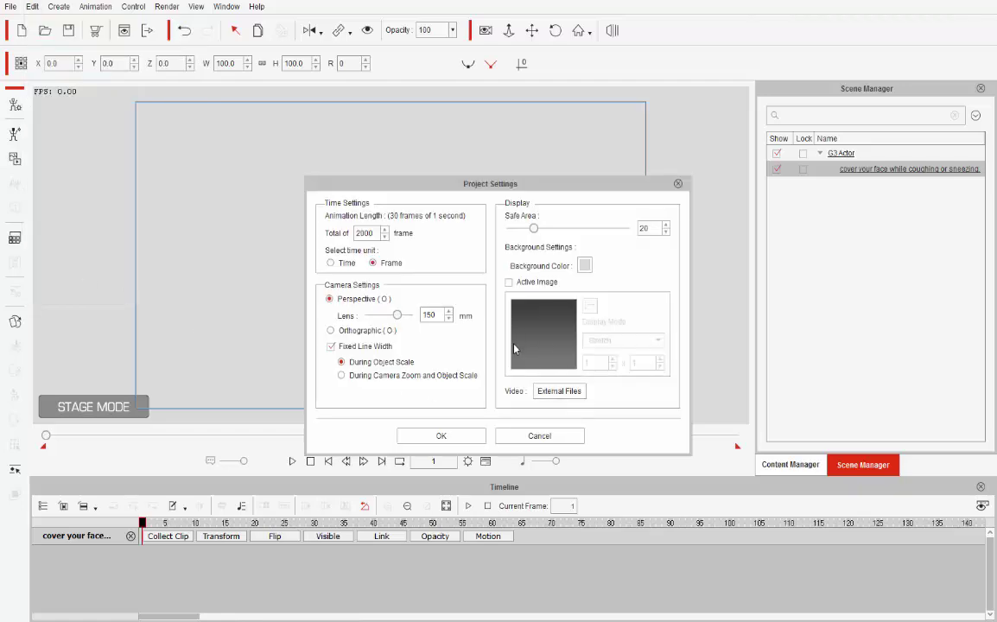
pyautogui.moveTo(370, 229); pyautogui.dragTo(266, 232)
pyautogui.write('10')
pyautogui.write('0')
pyautogui.click(431, 436)
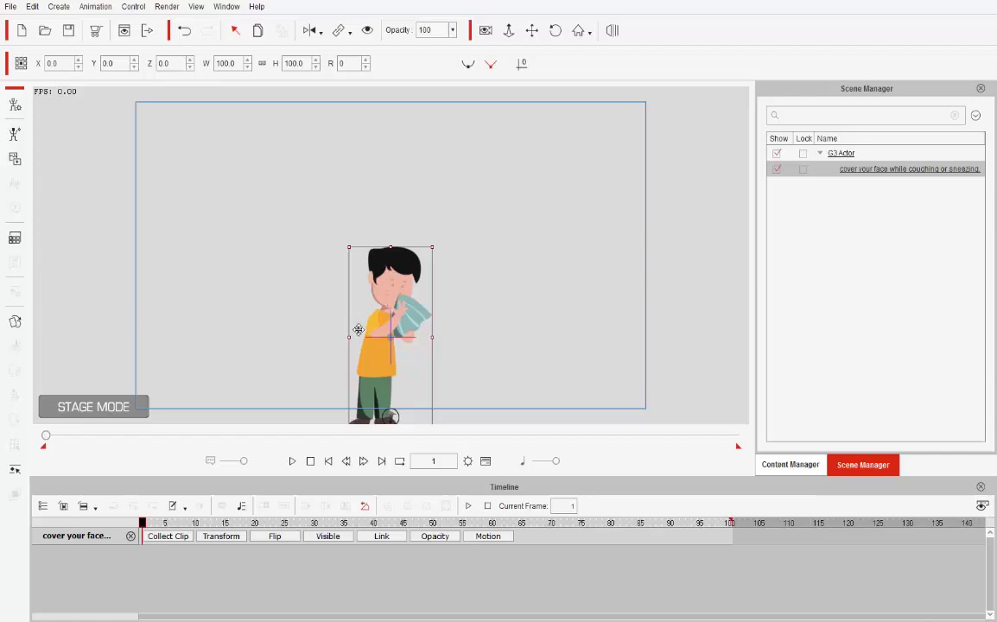
# Step: Key the boy at the stage's left edge on frame 1 and centre on frame 25
pyautogui.moveTo(407, 310); pyautogui.dragTo(94, 289)
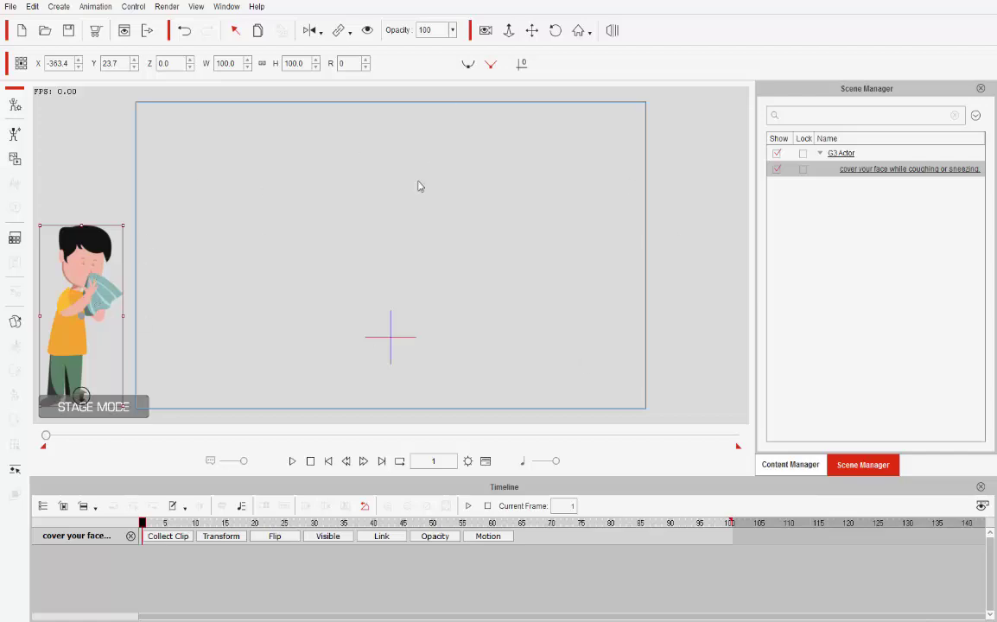
pyautogui.moveTo(144, 529)
pyautogui.mouseDown()
pyautogui.moveTo(332, 537)
pyautogui.moveTo(286, 542)
pyautogui.mouseUp()
pyautogui.moveTo(78, 326); pyautogui.dragTo(370, 346)
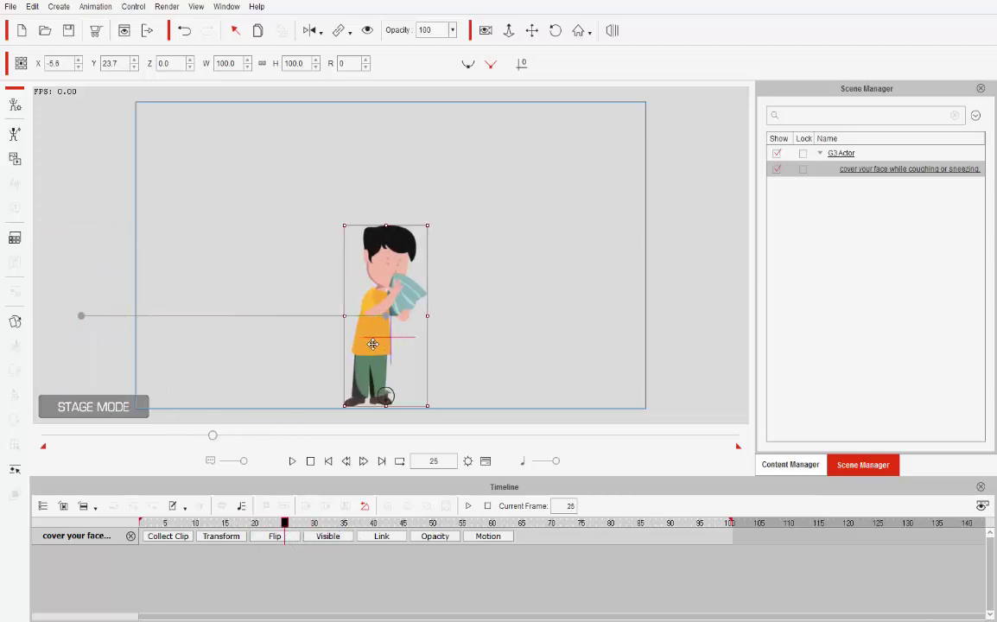
pyautogui.moveTo(285, 529); pyautogui.dragTo(255, 529)
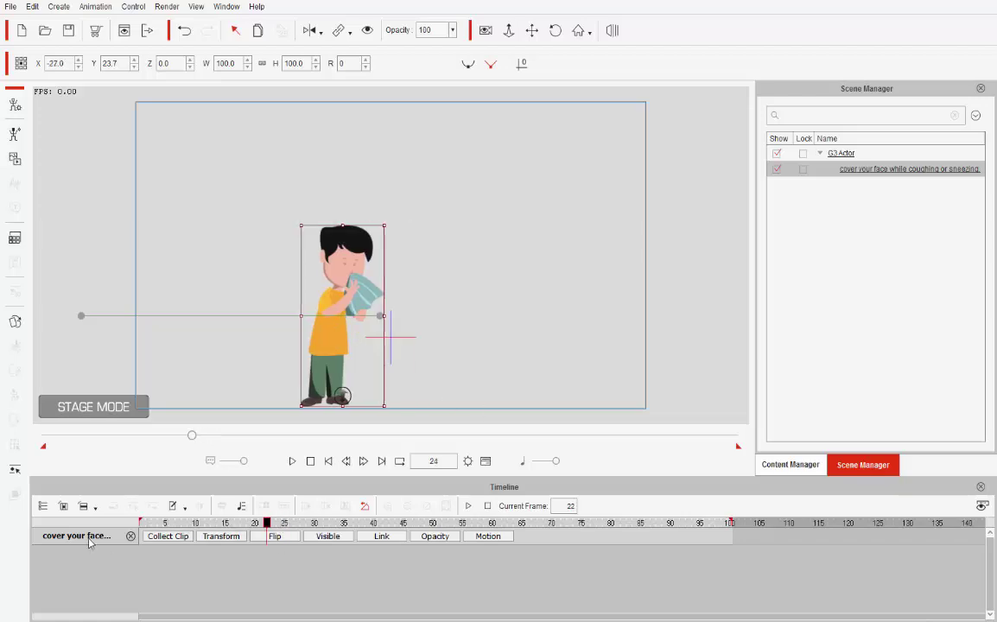
pyautogui.click(481, 539)
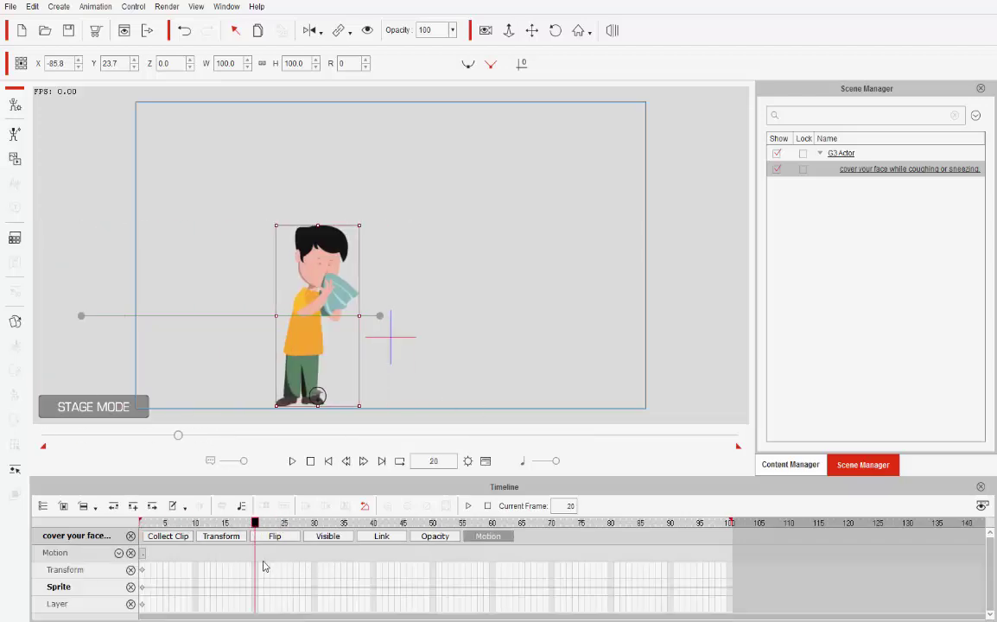
pyautogui.moveTo(255, 523)
pyautogui.mouseDown()
pyautogui.moveTo(117, 543)
pyautogui.moveTo(295, 544)
pyautogui.moveTo(274, 557)
pyautogui.moveTo(119, 558)
pyautogui.mouseUp()
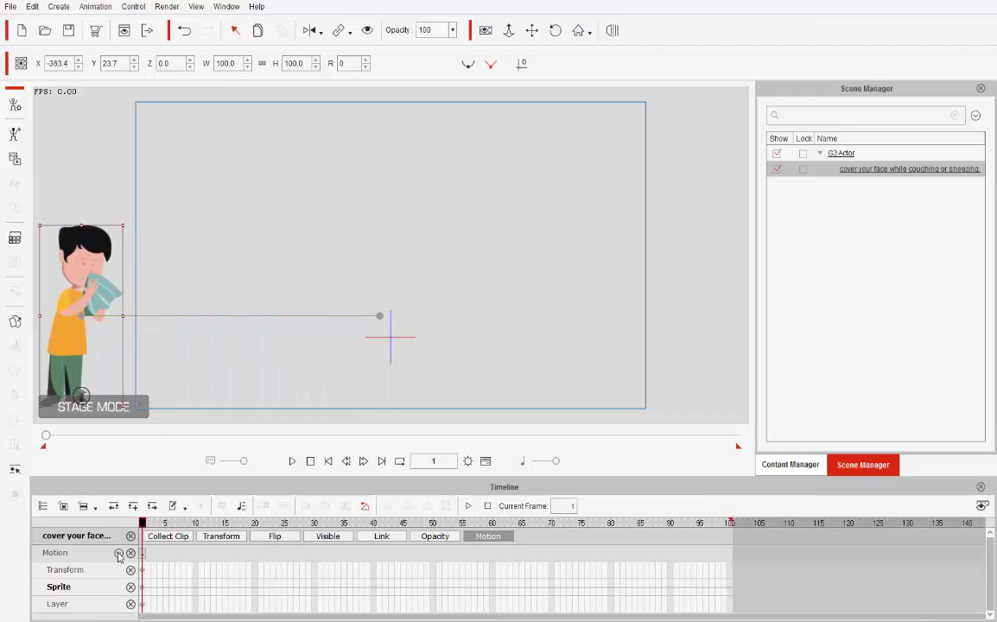
pyautogui.click(489, 536)
pyautogui.click(221, 535)
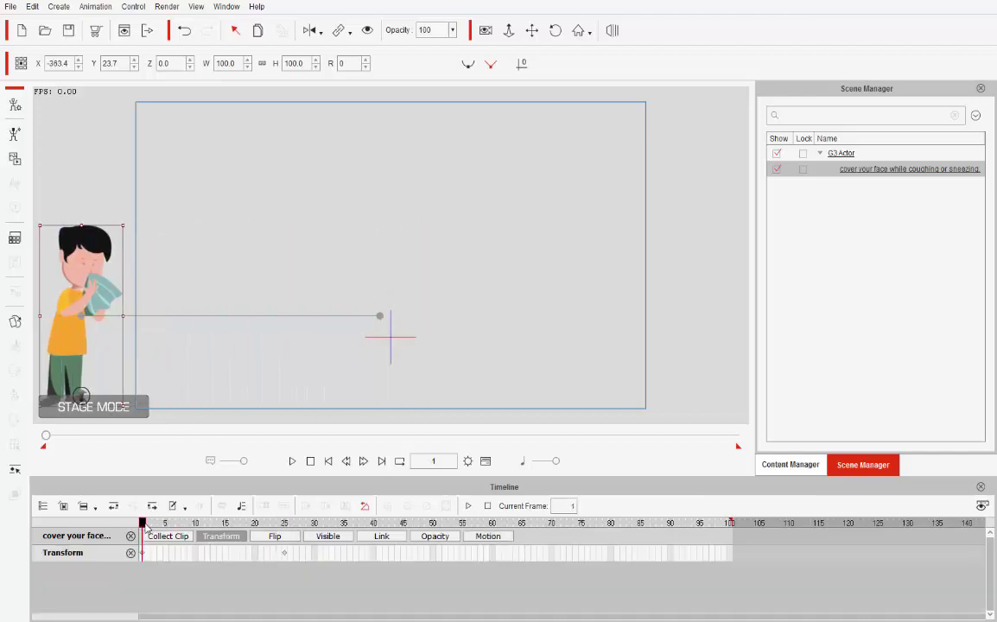
pyautogui.moveTo(144, 524)
pyautogui.mouseDown()
pyautogui.moveTo(283, 541)
pyautogui.moveTo(183, 542)
pyautogui.moveTo(218, 541)
pyautogui.moveTo(208, 541)
pyautogui.mouseUp()
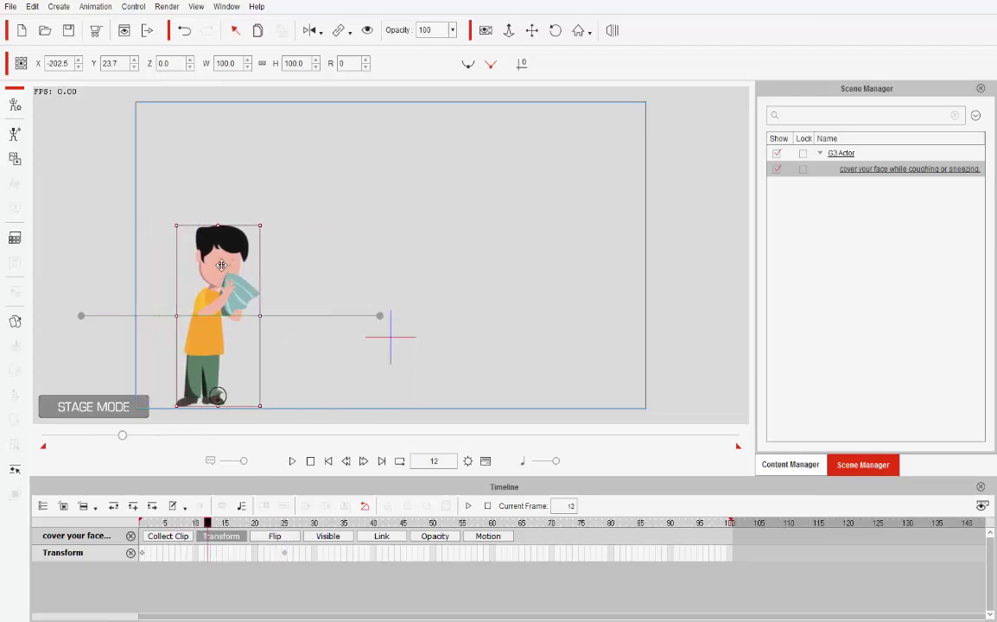
# Step: Raise the boy at frame 12, make the path a Curve, and tilt him 13° at frame 1
pyautogui.moveTo(222, 265)
pyautogui.mouseDown()
pyautogui.moveTo(221, 138)
pyautogui.moveTo(218, 162)
pyautogui.mouseUp()
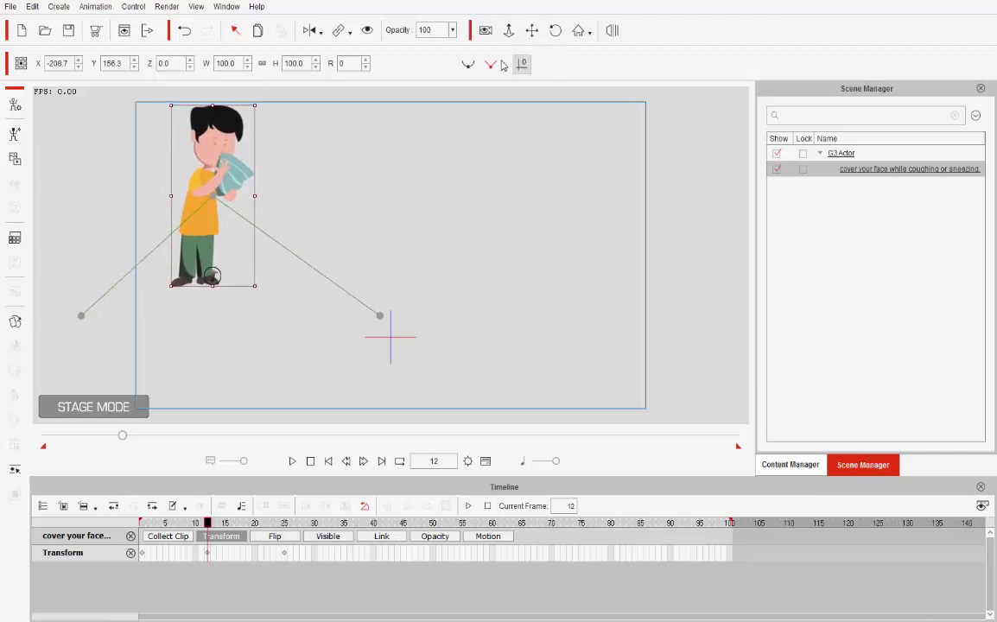
pyautogui.click(467, 64)
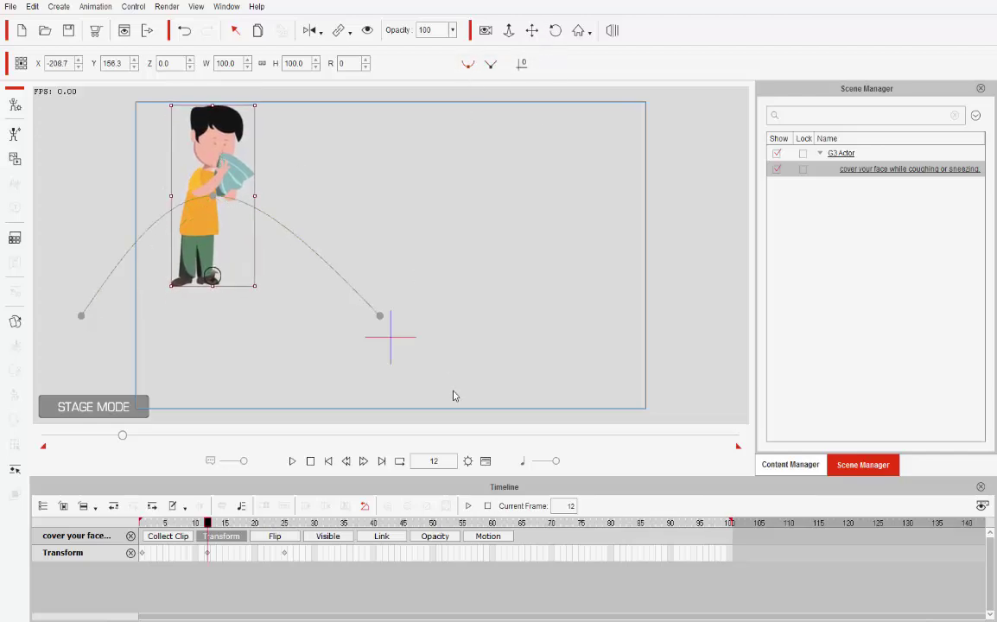
pyautogui.moveTo(183, 527)
pyautogui.mouseDown()
pyautogui.moveTo(142, 524)
pyautogui.moveTo(289, 524)
pyautogui.moveTo(142, 524)
pyautogui.mouseUp()
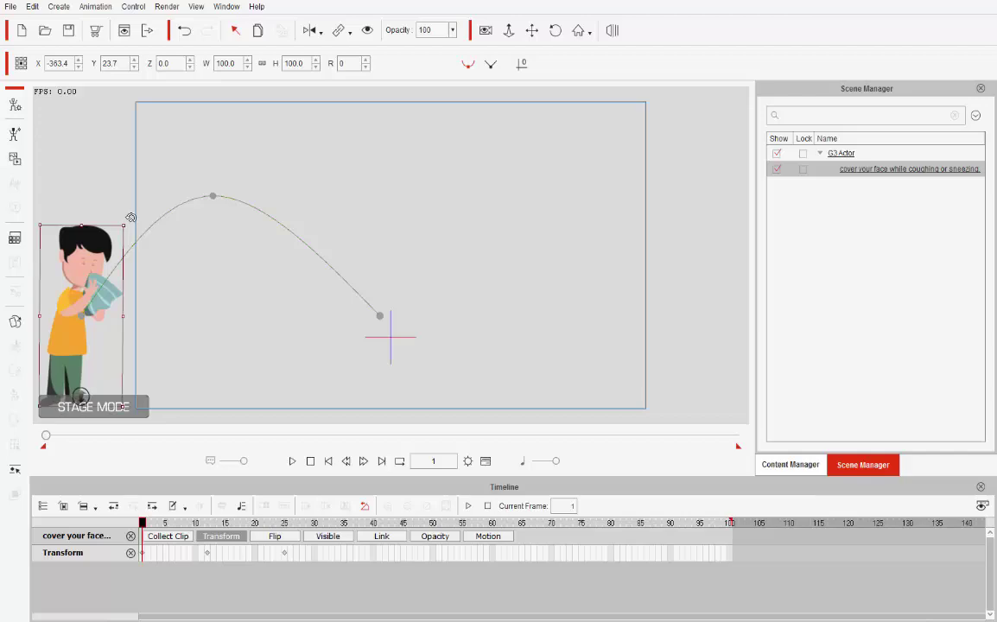
pyautogui.moveTo(130, 218); pyautogui.dragTo(150, 233)
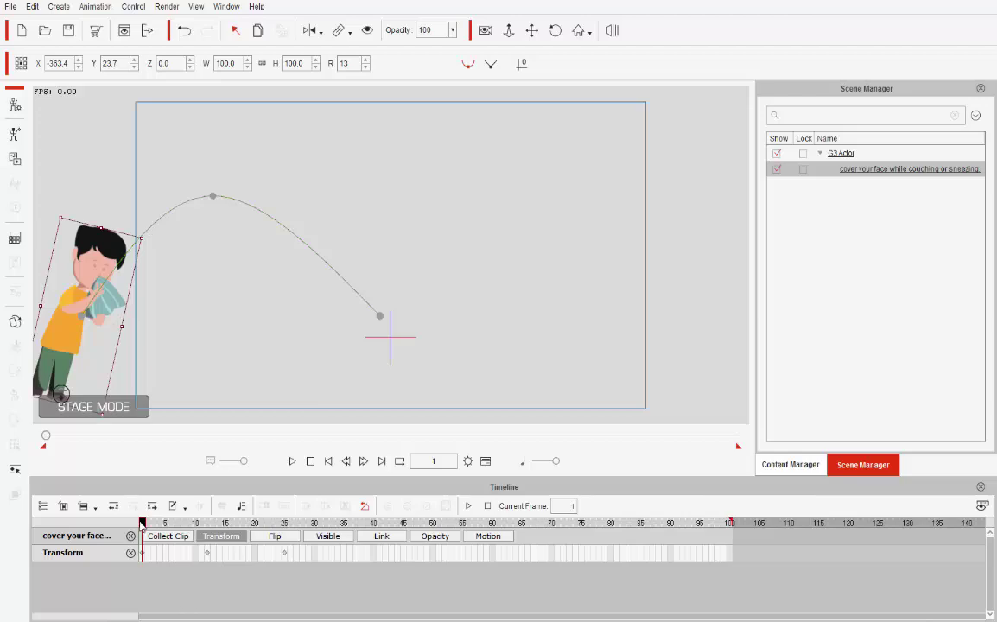
# Step: Rotate the boy diagonally to 318° at frame 12 and play the jump
pyautogui.moveTo(142, 524); pyautogui.dragTo(214, 524)
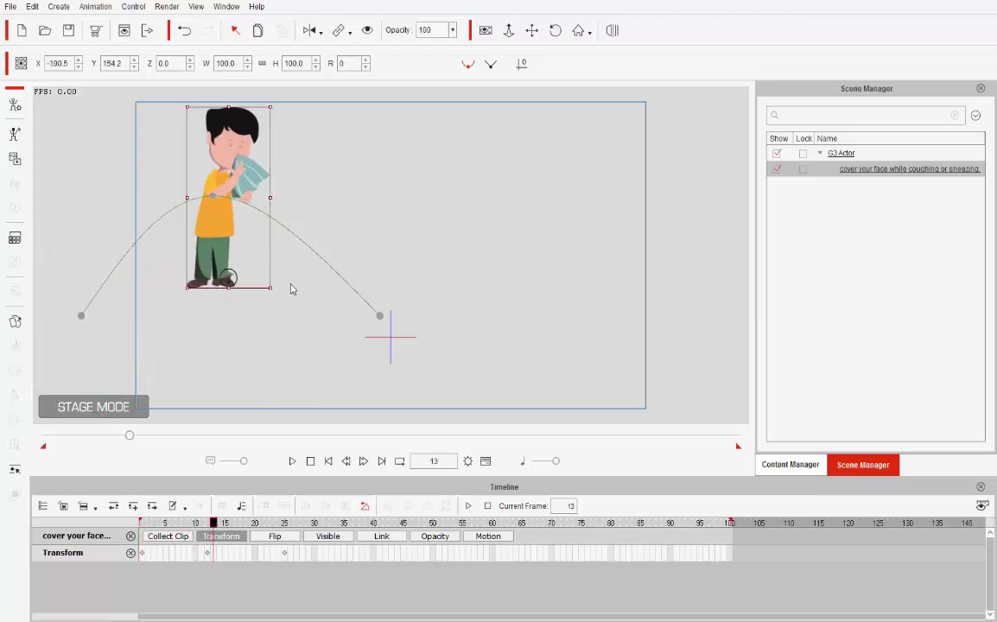
pyautogui.moveTo(287, 277); pyautogui.dragTo(297, 274)
pyautogui.hotkey('ctrl', 'z')
pyautogui.click(210, 529)
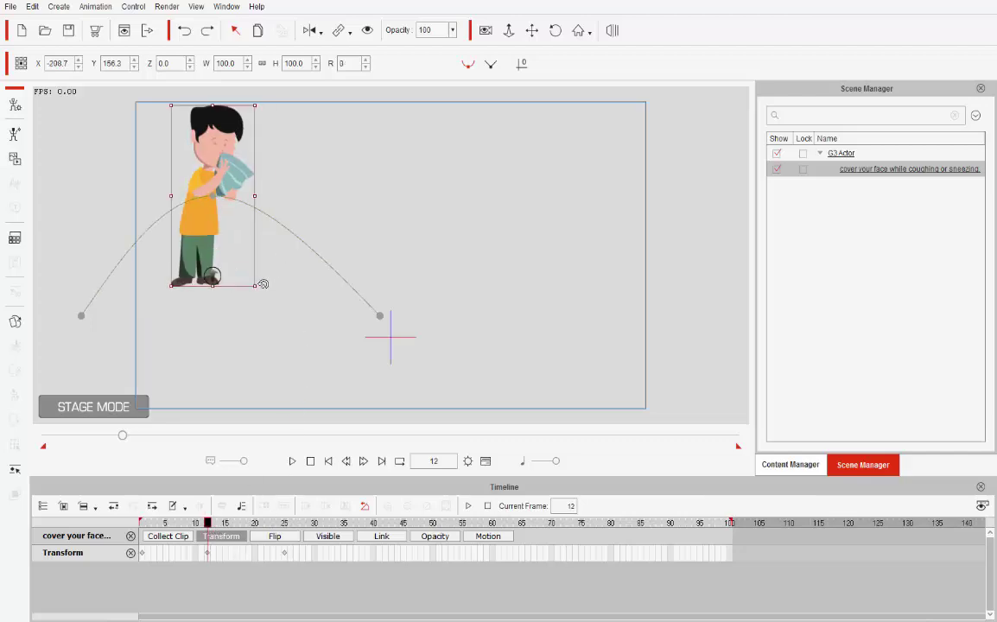
pyautogui.moveTo(263, 284); pyautogui.dragTo(321, 230)
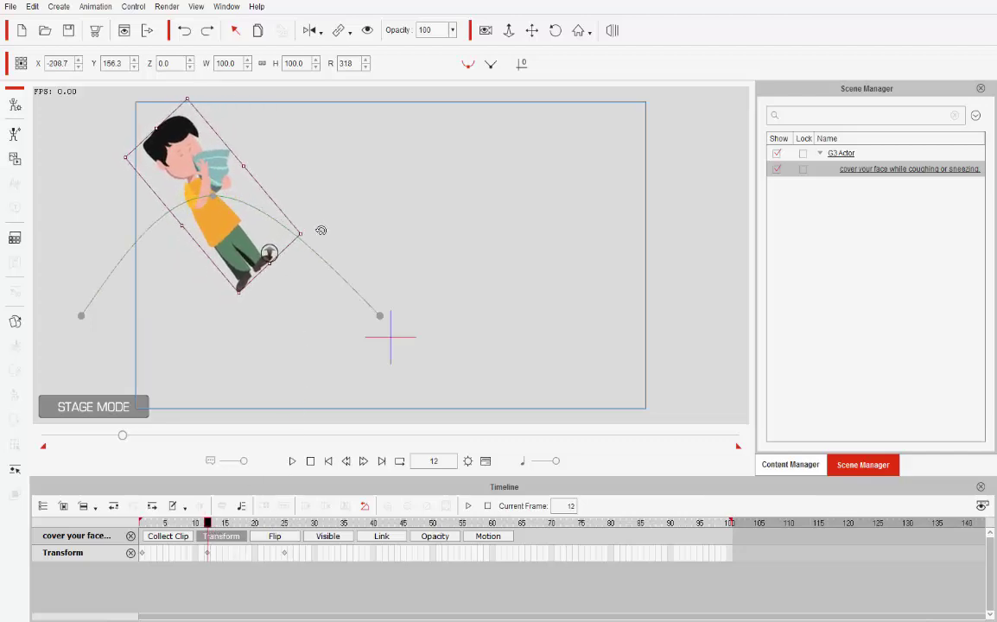
pyautogui.press('space')
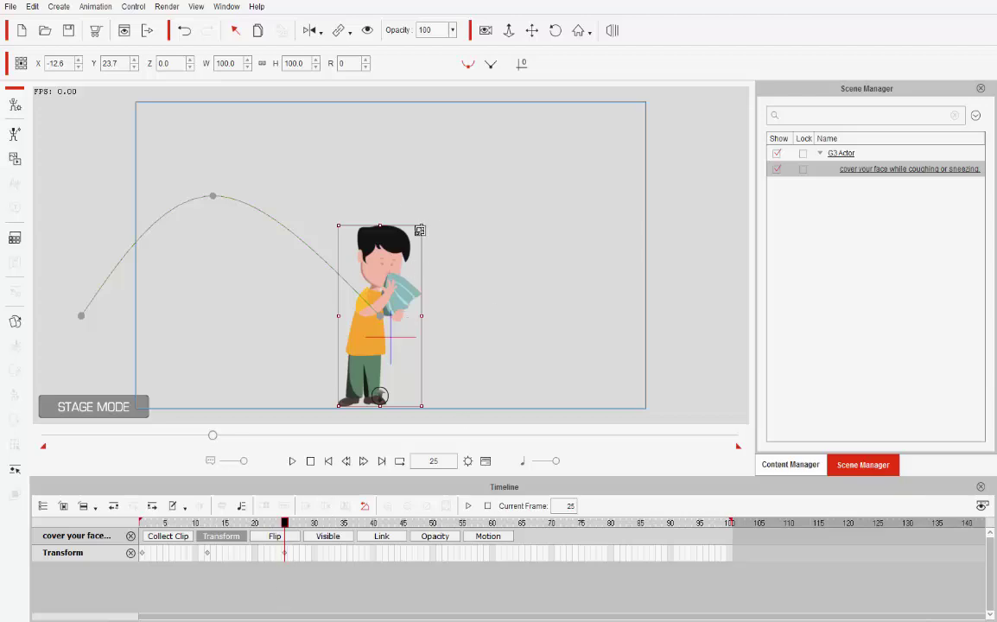
# Step: Squash the boy onto the ground on landing, then restore his full height at frame 30
pyautogui.moveTo(380, 225); pyautogui.dragTo(380, 232)
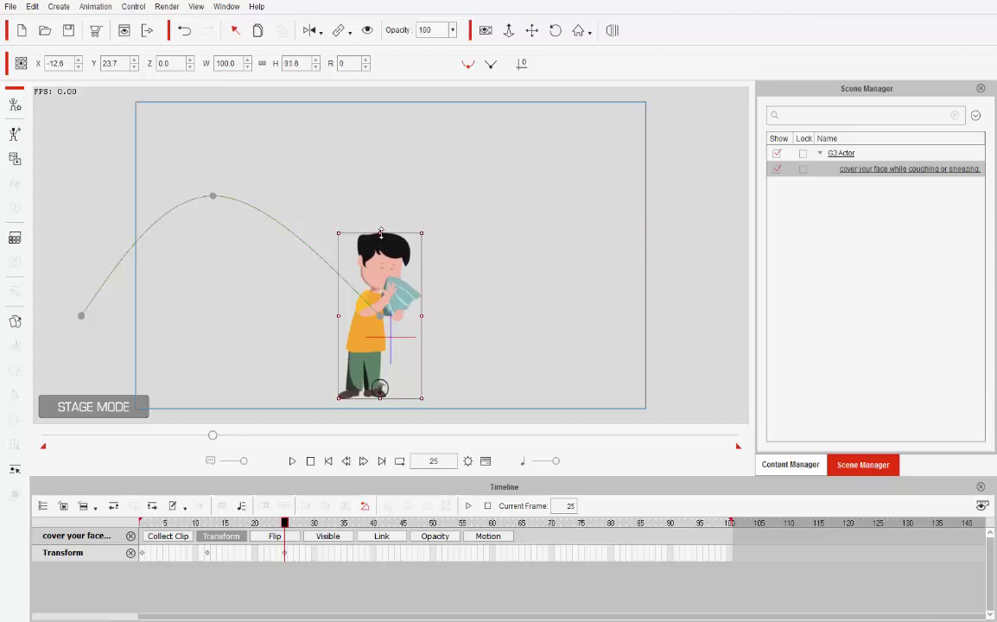
pyautogui.moveTo(392, 276); pyautogui.dragTo(392, 288)
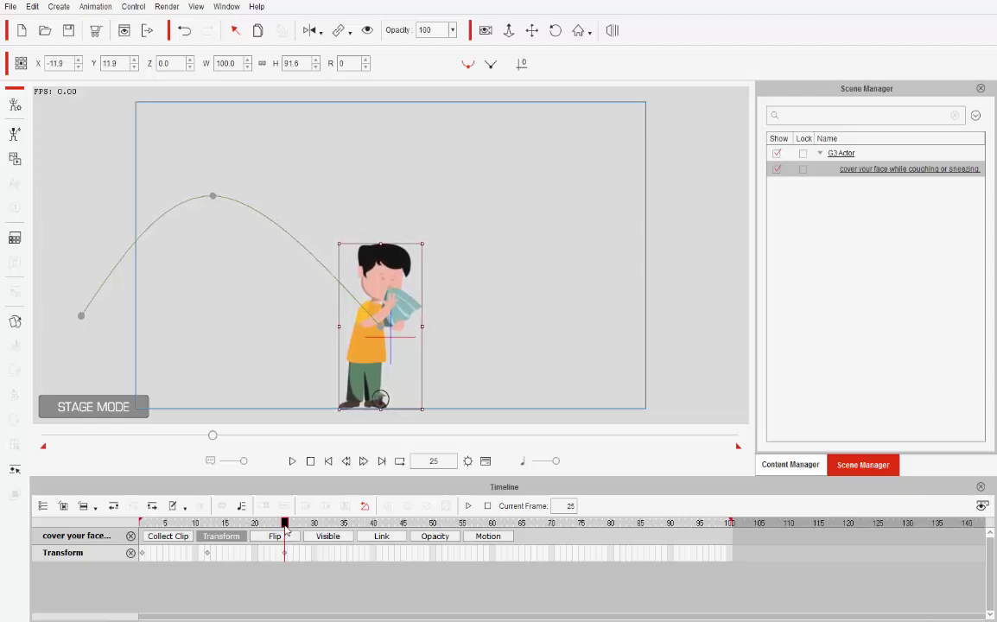
pyautogui.moveTo(286, 524); pyautogui.dragTo(143, 524)
pyautogui.moveTo(276, 564)
pyautogui.mouseDown()
pyautogui.moveTo(329, 572)
pyautogui.moveTo(304, 576)
pyautogui.moveTo(319, 574)
pyautogui.mouseUp()
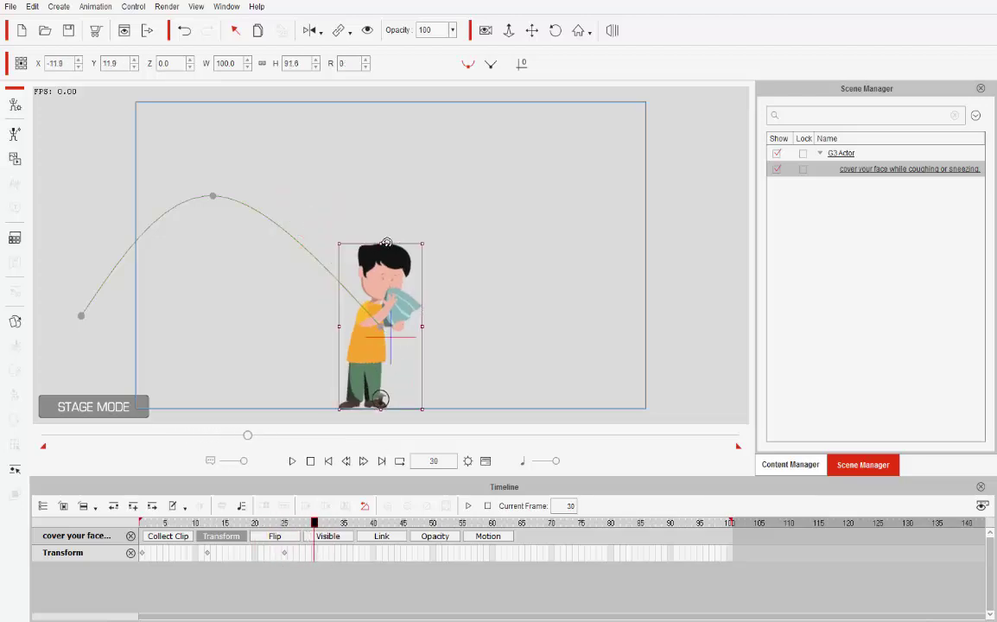
pyautogui.moveTo(383, 242); pyautogui.dragTo(384, 234)
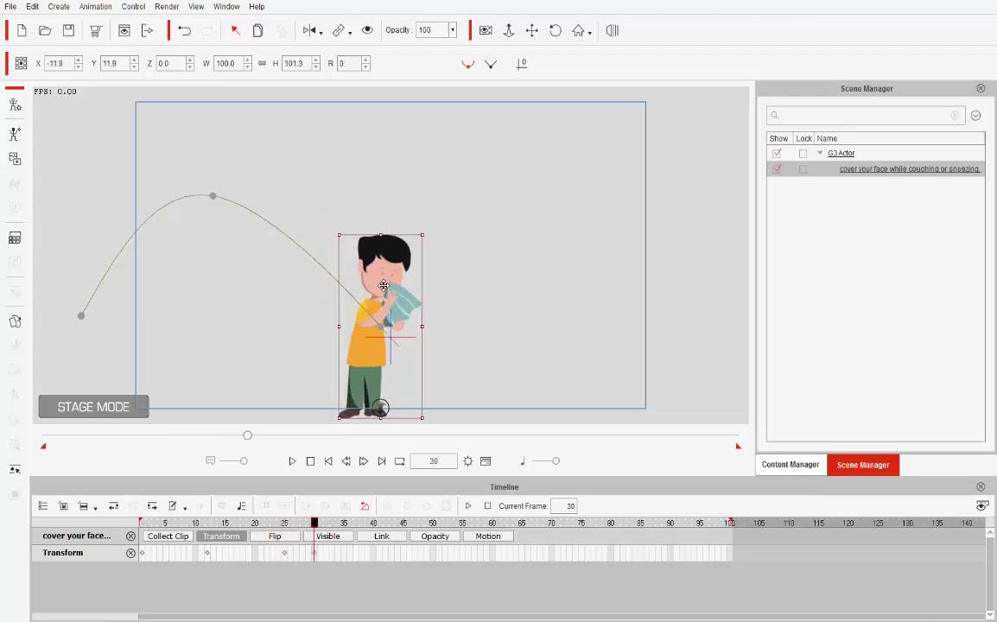
pyautogui.moveTo(384, 286); pyautogui.dragTo(385, 276)
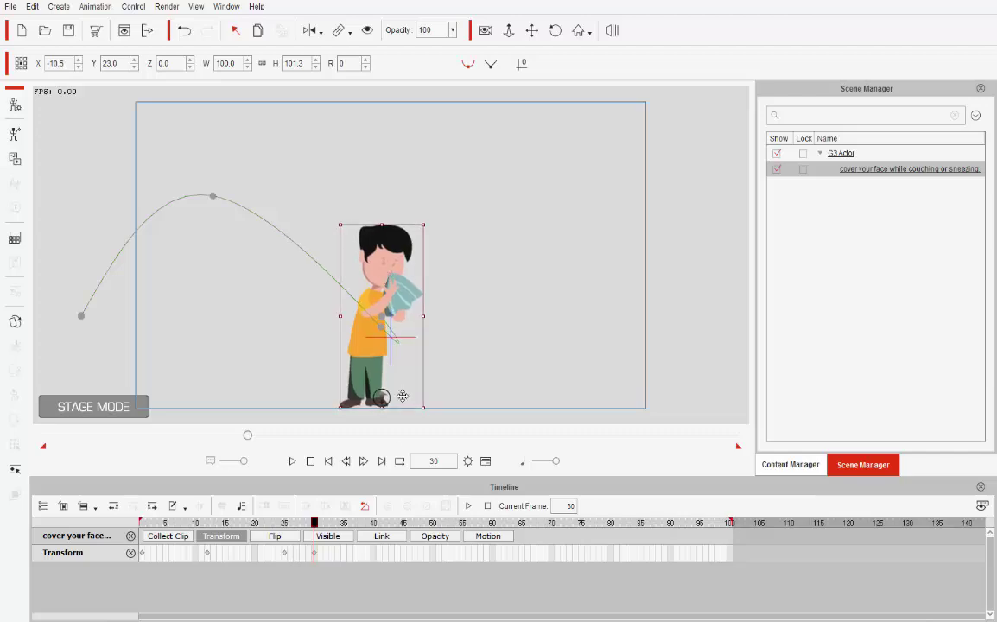
pyautogui.moveTo(313, 527); pyautogui.dragTo(335, 587)
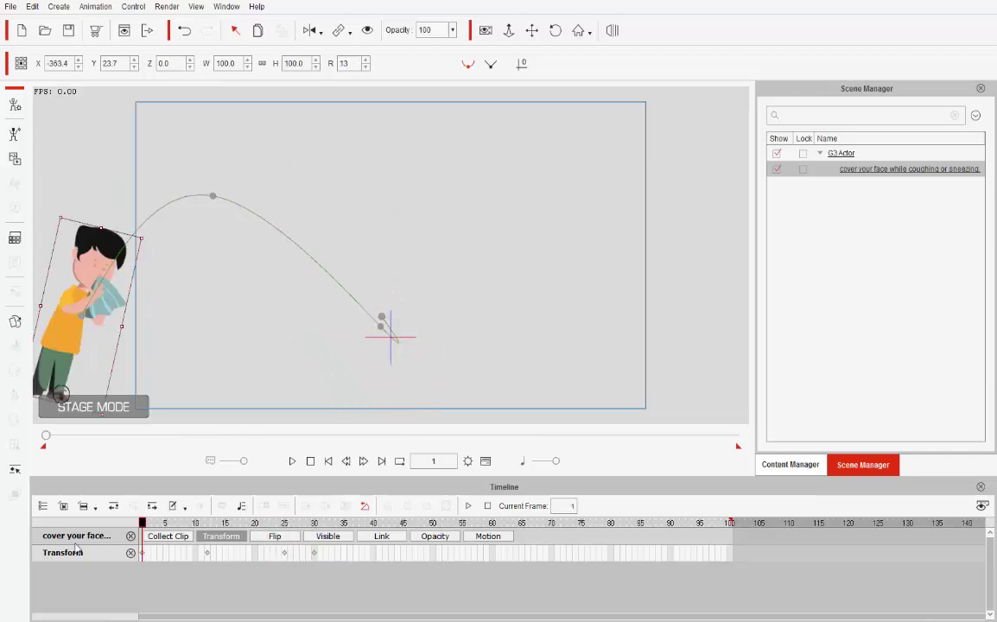
pyautogui.click(292, 461)
pyautogui.press('space')
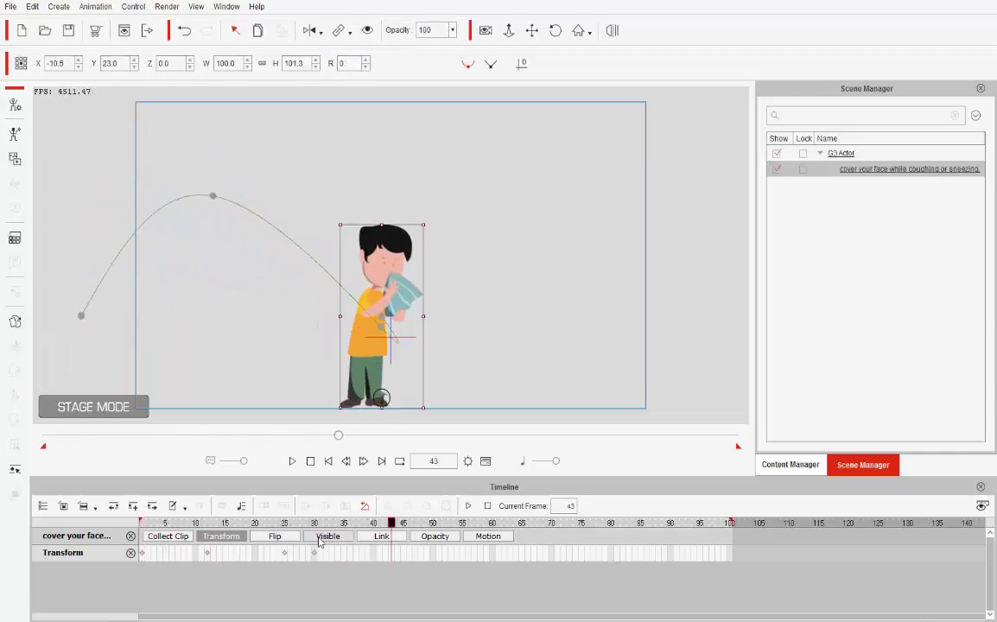
# Step: At frame 27, raise the boy slightly and stretch his height to about 101
pyautogui.click(298, 527)
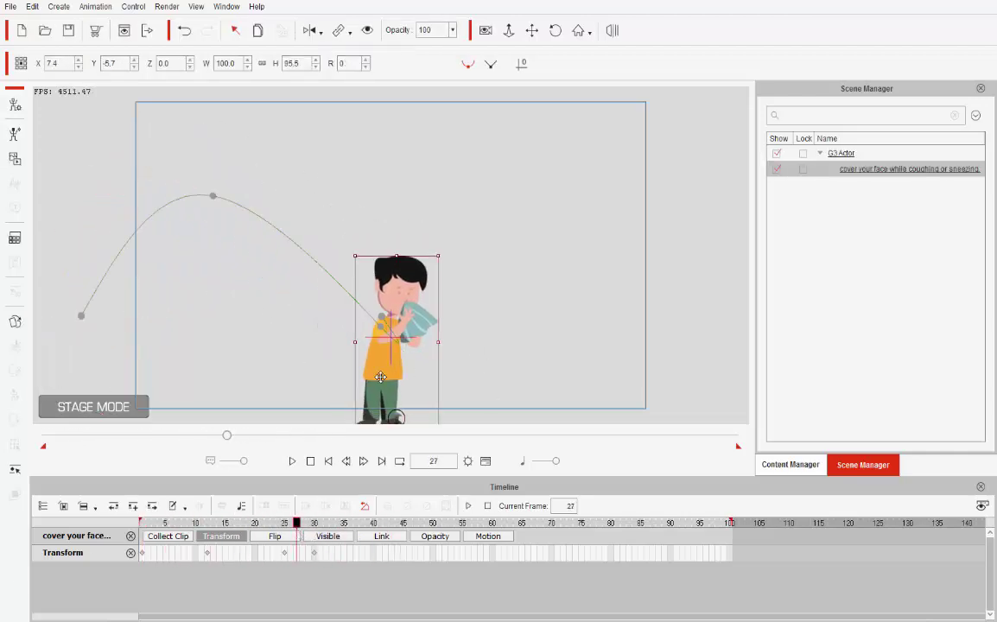
pyautogui.moveTo(380, 378); pyautogui.dragTo(381, 357)
pyautogui.moveTo(297, 525); pyautogui.dragTo(295, 535)
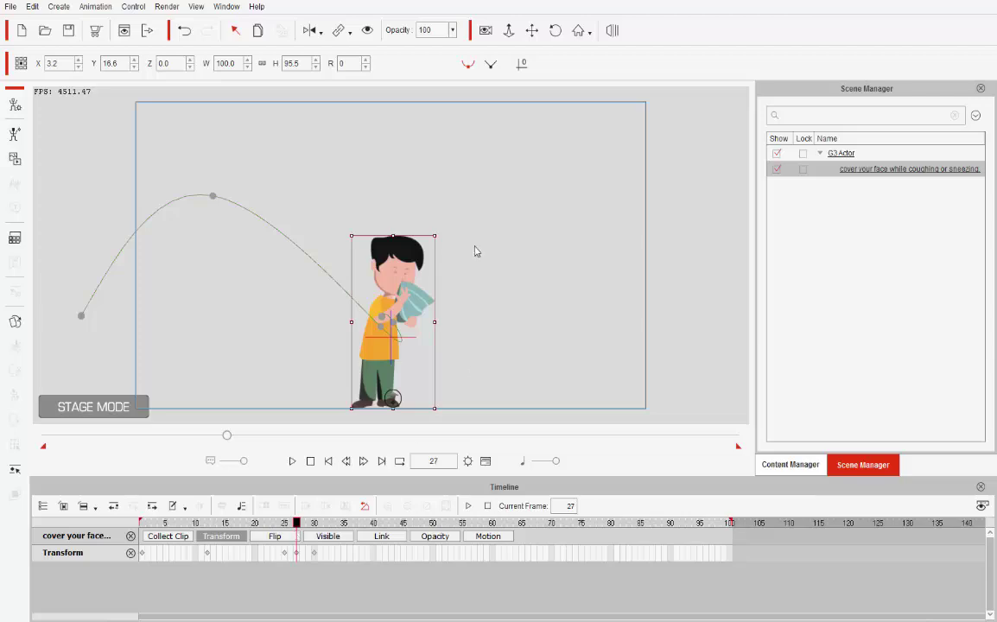
pyautogui.moveTo(394, 235); pyautogui.dragTo(394, 225)
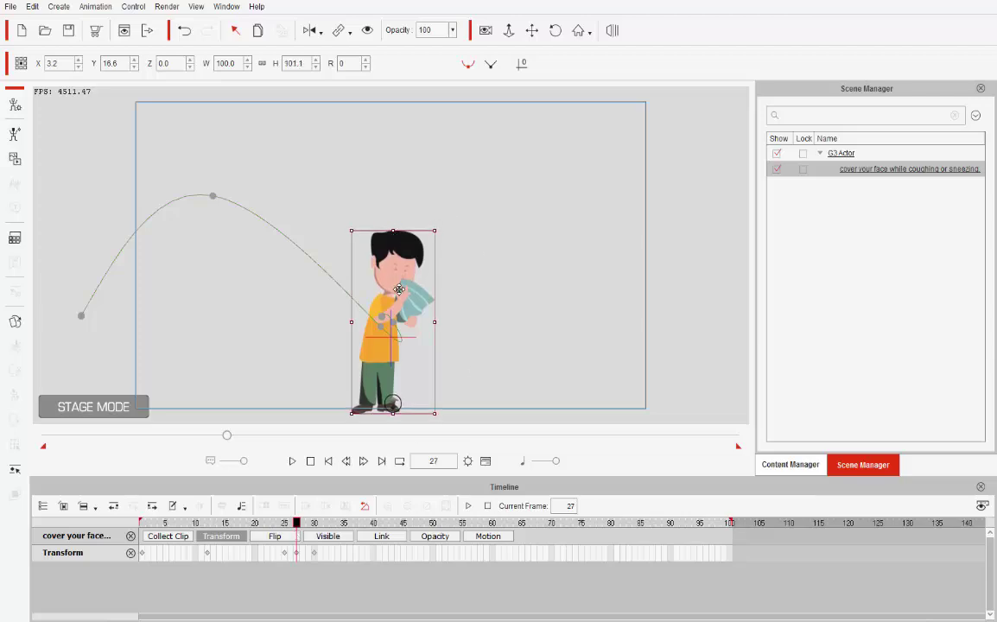
pyautogui.moveTo(401, 287); pyautogui.dragTo(401, 288)
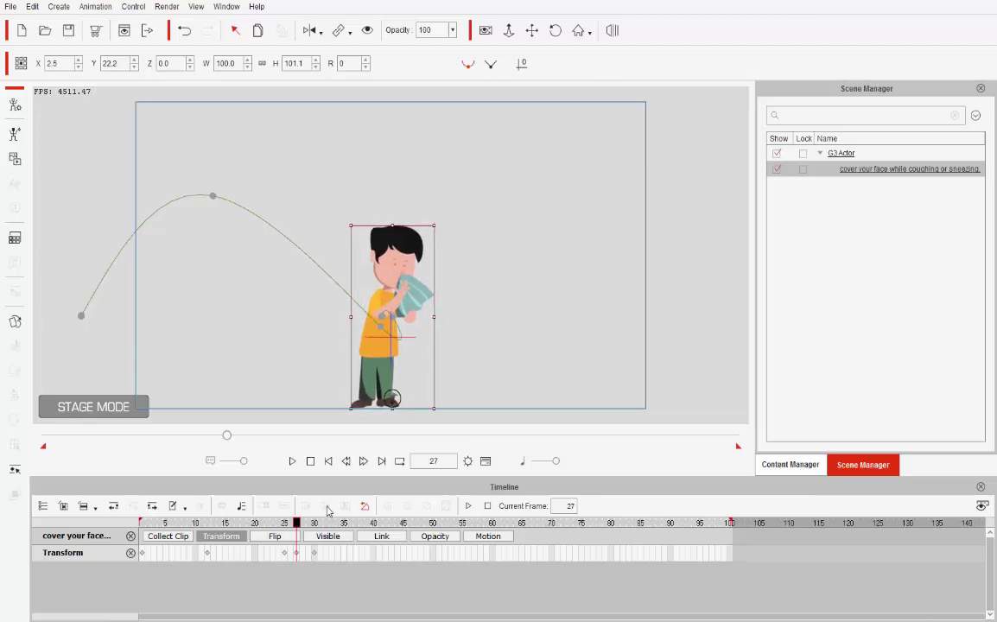
pyautogui.moveTo(296, 553)
pyautogui.mouseDown()
pyautogui.moveTo(364, 556)
pyautogui.moveTo(359, 595)
pyautogui.moveTo(276, 605)
pyautogui.moveTo(304, 607)
pyautogui.mouseUp()
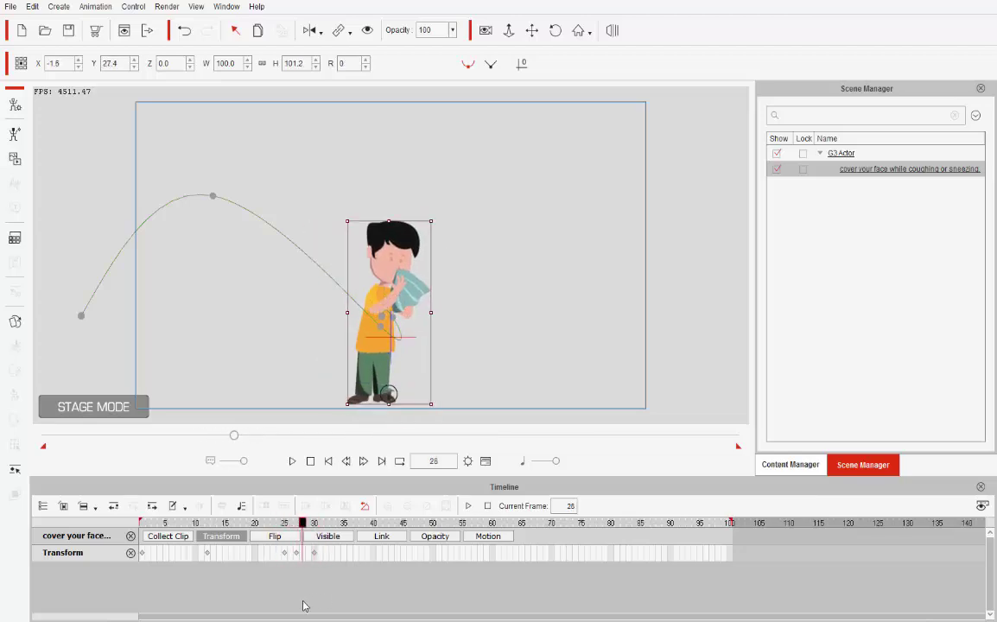
# Step: Raise the boy and stretch him taller at frame 27
pyautogui.click(283, 555)
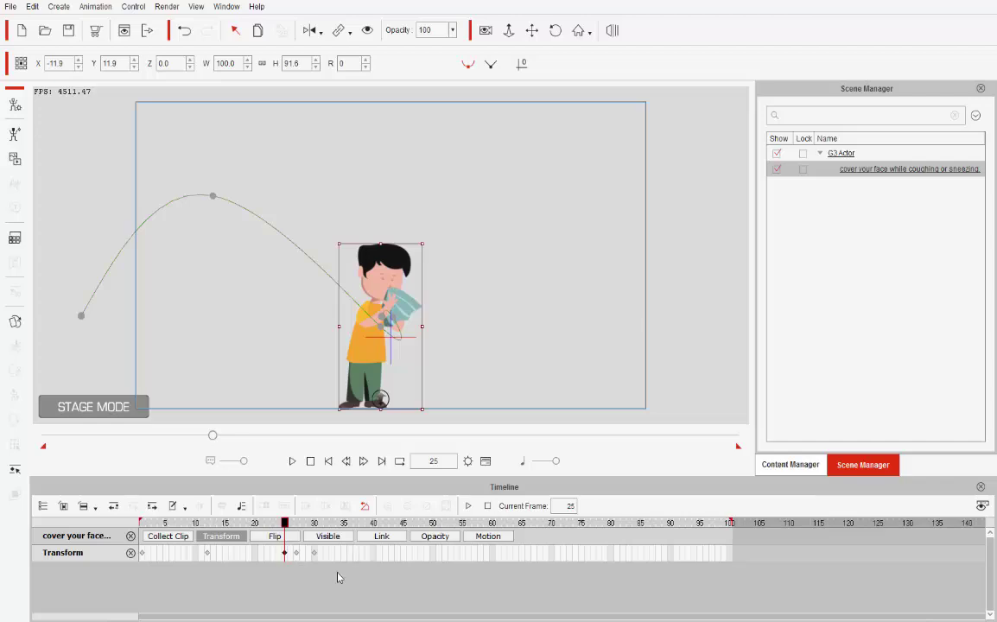
pyautogui.click(315, 524)
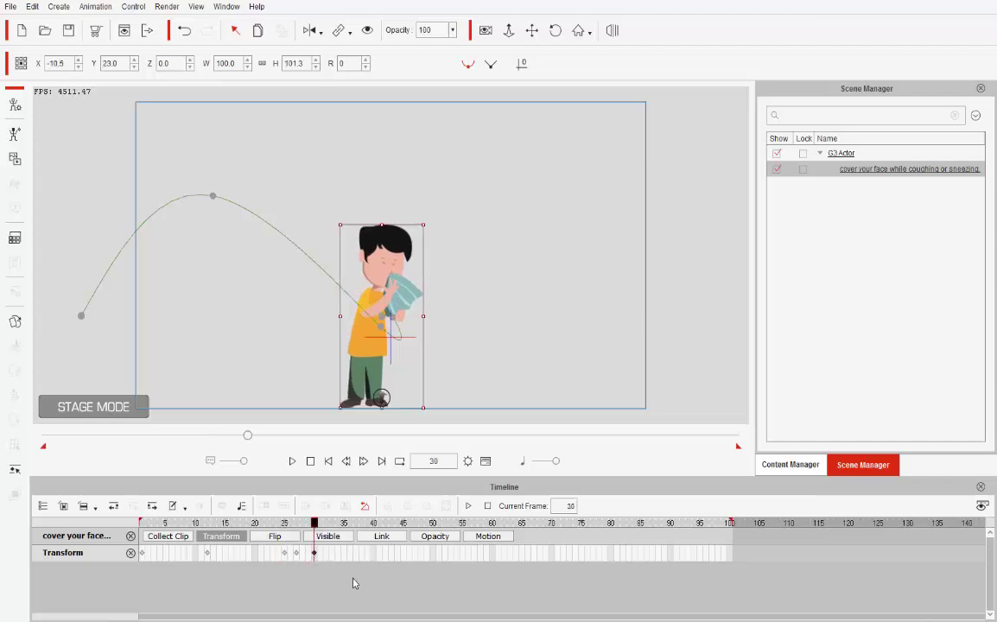
pyautogui.moveTo(315, 524)
pyautogui.mouseDown()
pyautogui.moveTo(373, 577)
pyautogui.moveTo(272, 574)
pyautogui.moveTo(299, 577)
pyautogui.mouseUp()
pyautogui.click(325, 573)
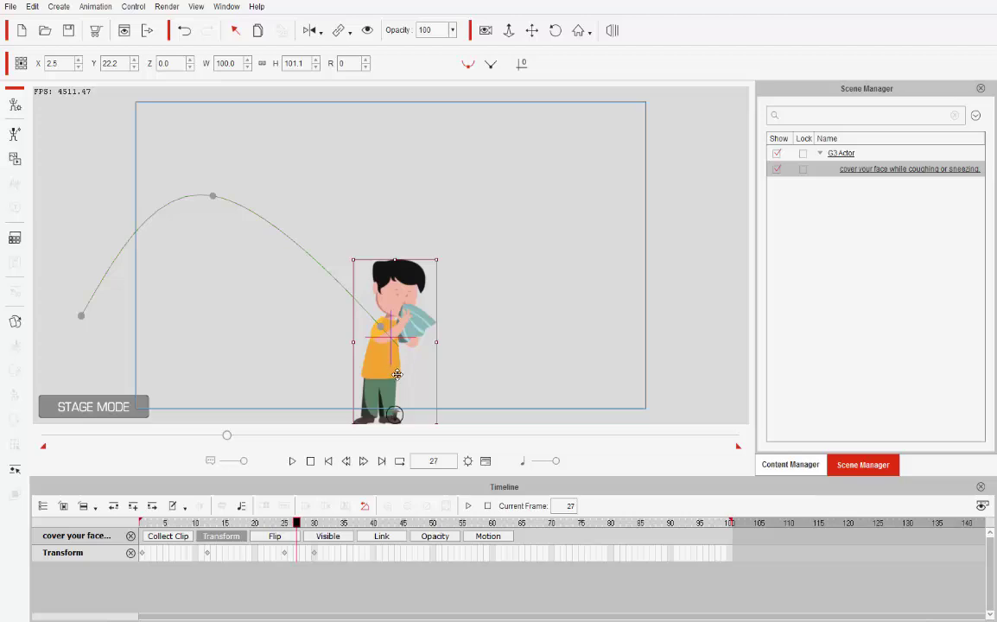
pyautogui.moveTo(397, 374); pyautogui.dragTo(398, 358)
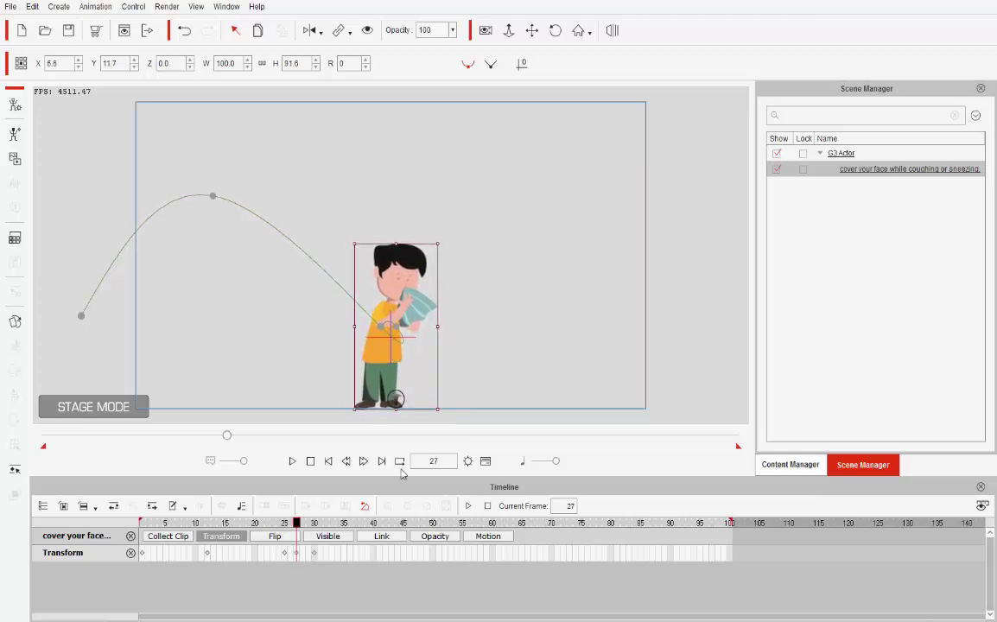
pyautogui.moveTo(398, 248); pyautogui.dragTo(398, 235)
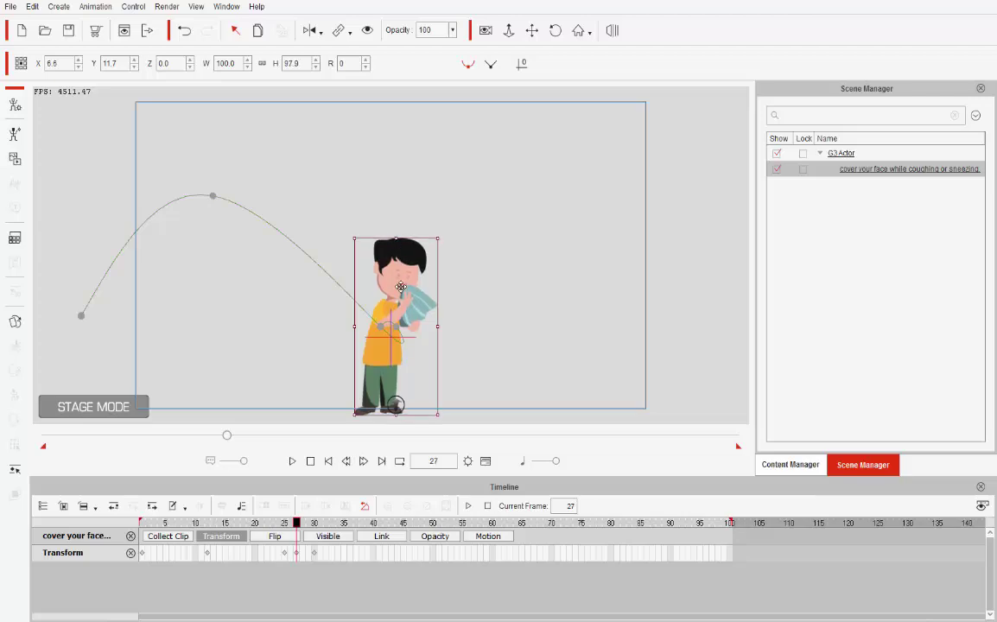
pyautogui.moveTo(404, 286); pyautogui.dragTo(405, 285)
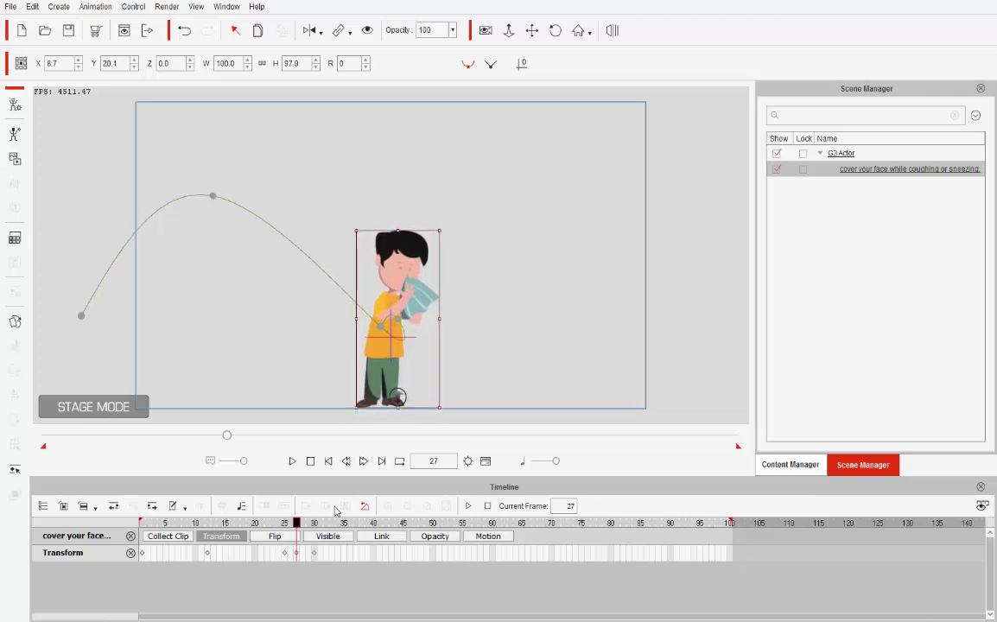
# Step: Shift the boy right at frame 30 with height 97.1, then play the bounce
pyautogui.moveTo(299, 531)
pyautogui.mouseDown()
pyautogui.moveTo(388, 602)
pyautogui.moveTo(315, 602)
pyautogui.mouseUp()
pyautogui.moveTo(376, 351)
pyautogui.mouseDown()
pyautogui.moveTo(392, 343)
pyautogui.moveTo(393, 367)
pyautogui.mouseUp()
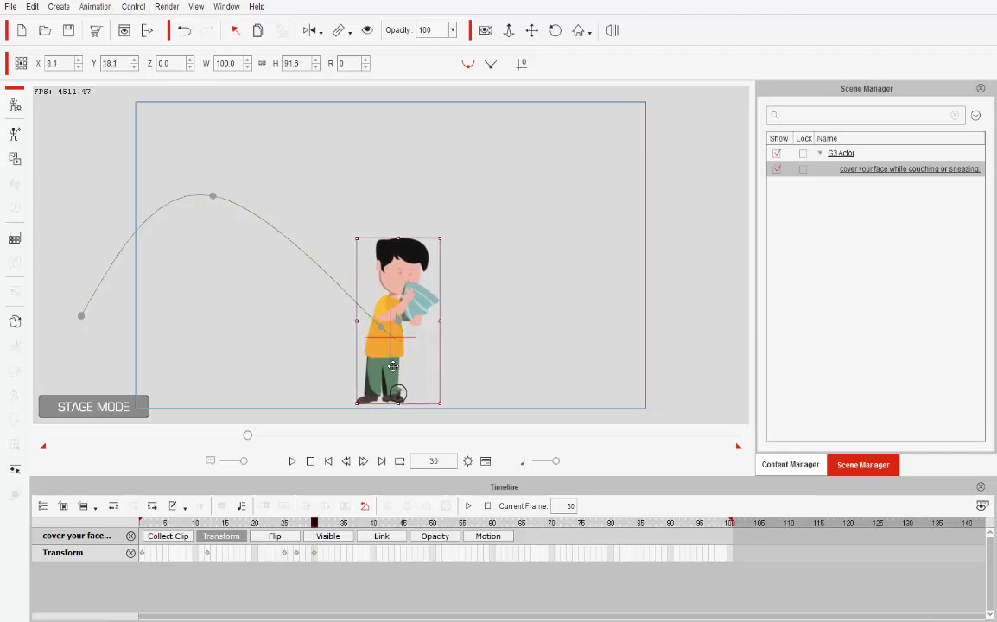
pyautogui.moveTo(401, 236); pyautogui.dragTo(401, 232)
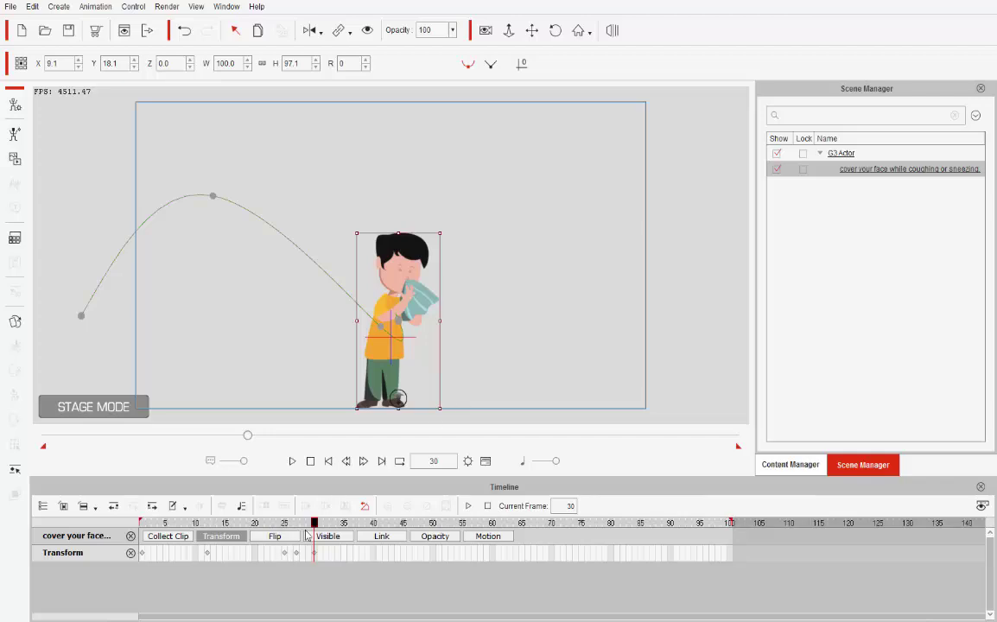
pyautogui.click(292, 461)
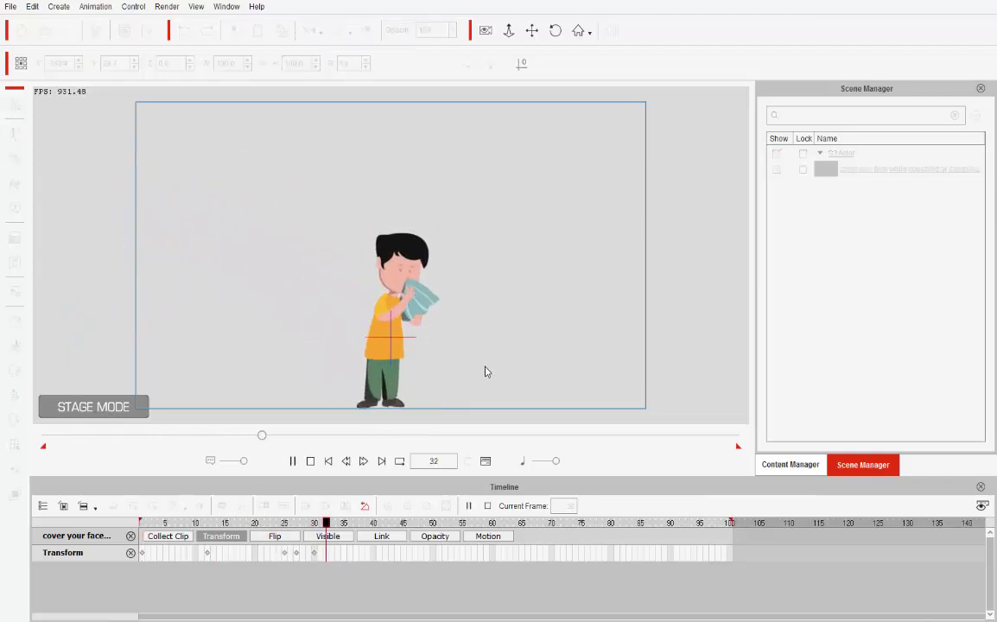
# Step: Stretch the boy slightly taller at frame 27 and replay the landing
pyautogui.press('space')
pyautogui.moveTo(278, 524); pyautogui.dragTo(298, 526)
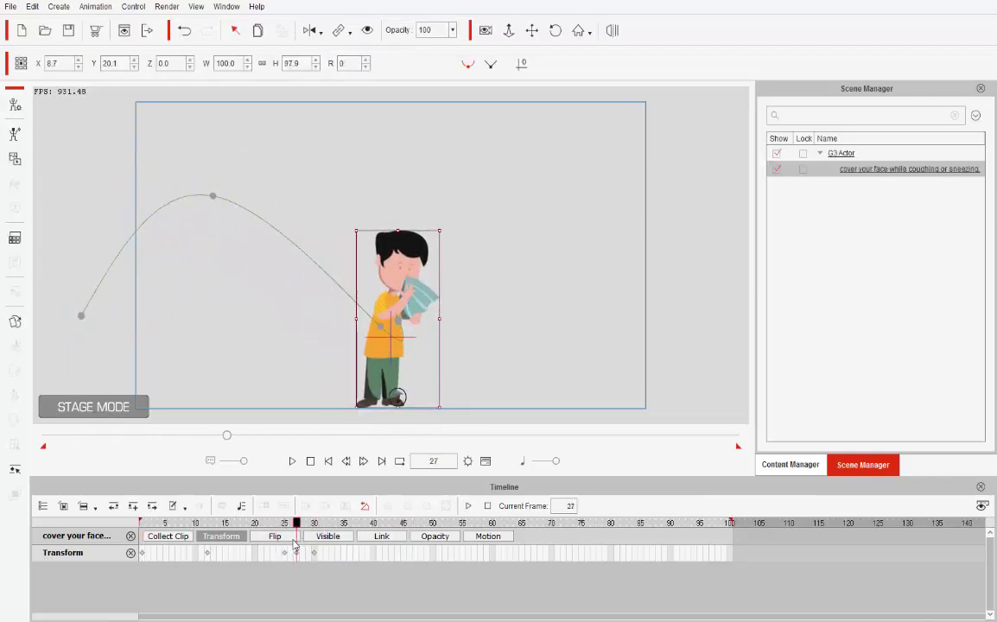
pyautogui.moveTo(397, 230); pyautogui.dragTo(397, 224)
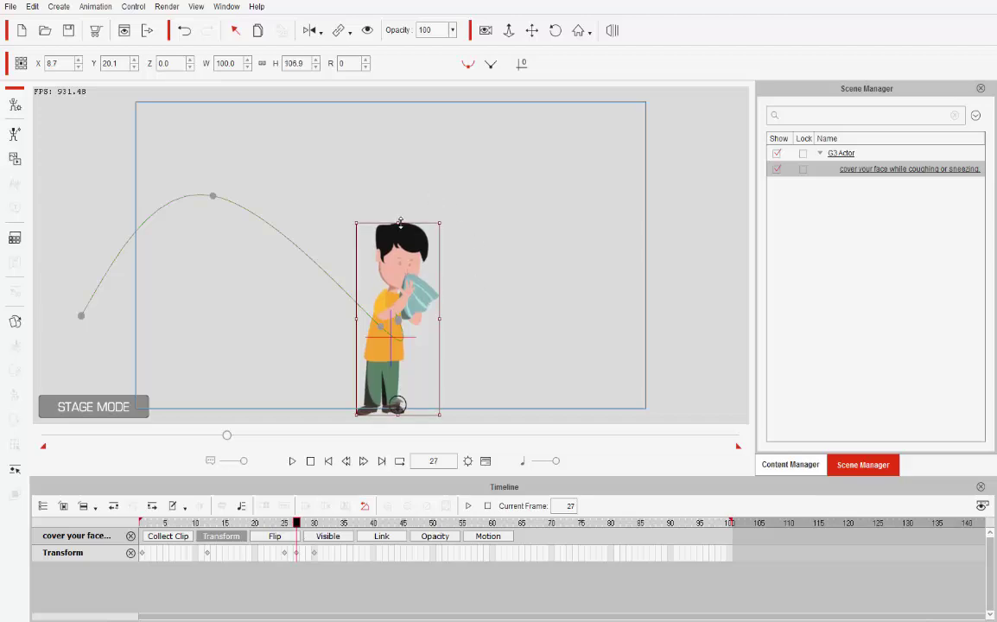
pyautogui.moveTo(403, 297); pyautogui.dragTo(403, 296)
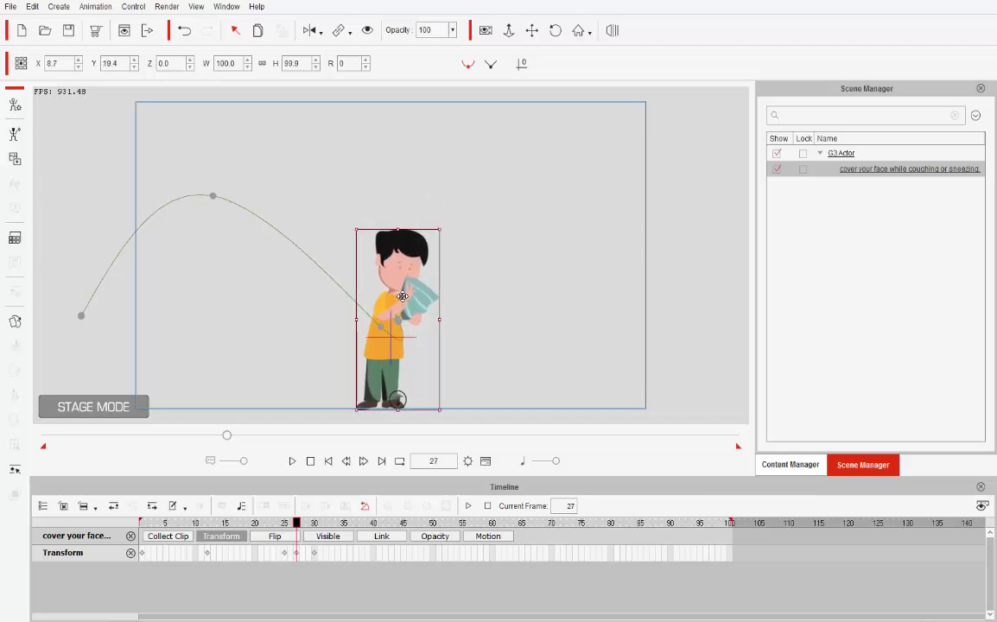
pyautogui.moveTo(288, 529); pyautogui.dragTo(238, 524)
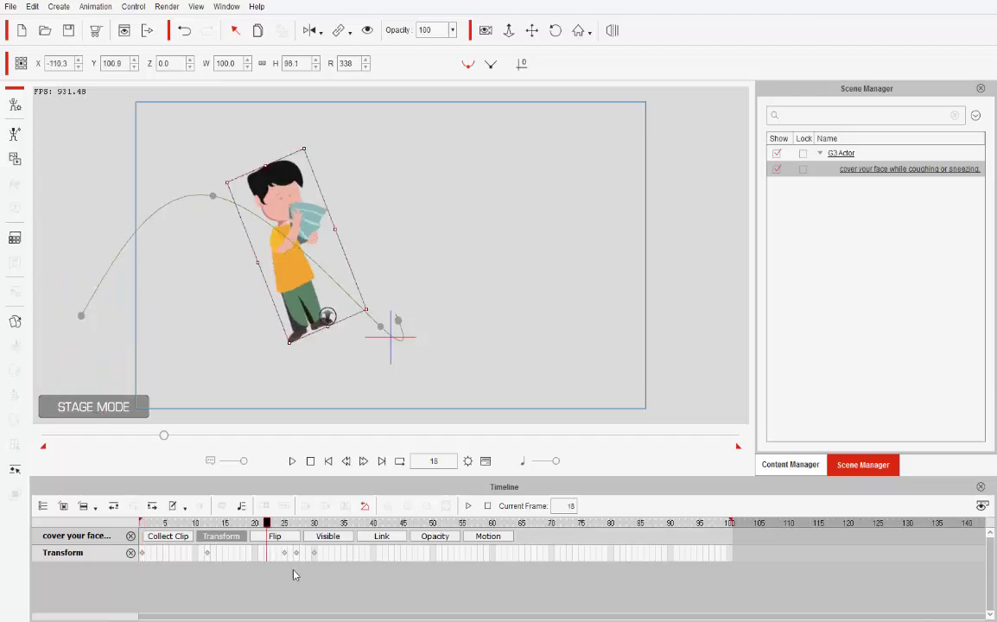
pyautogui.press('space')
pyautogui.press('space')
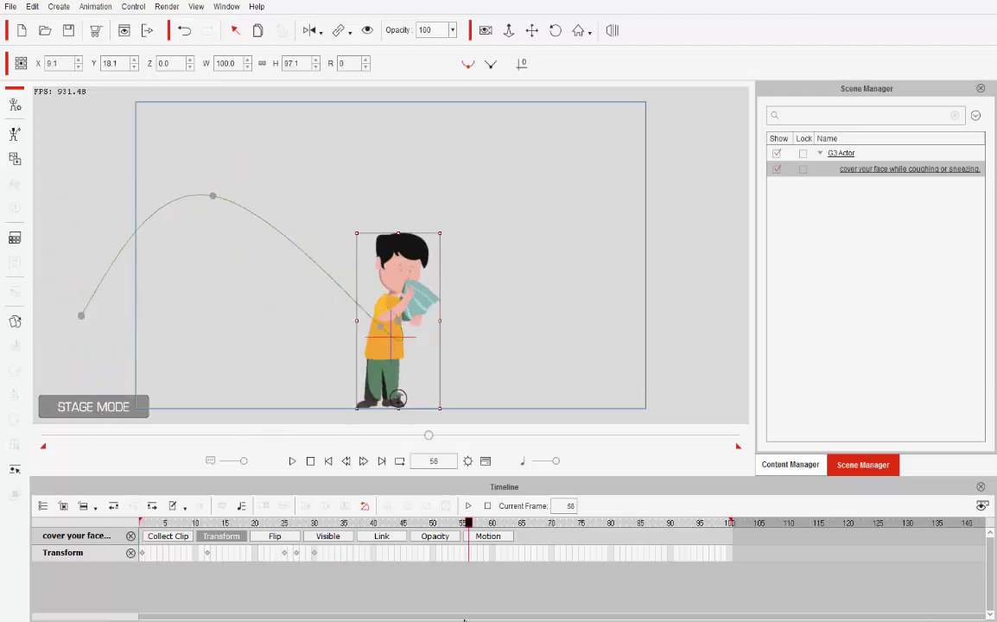
pyautogui.press('space')
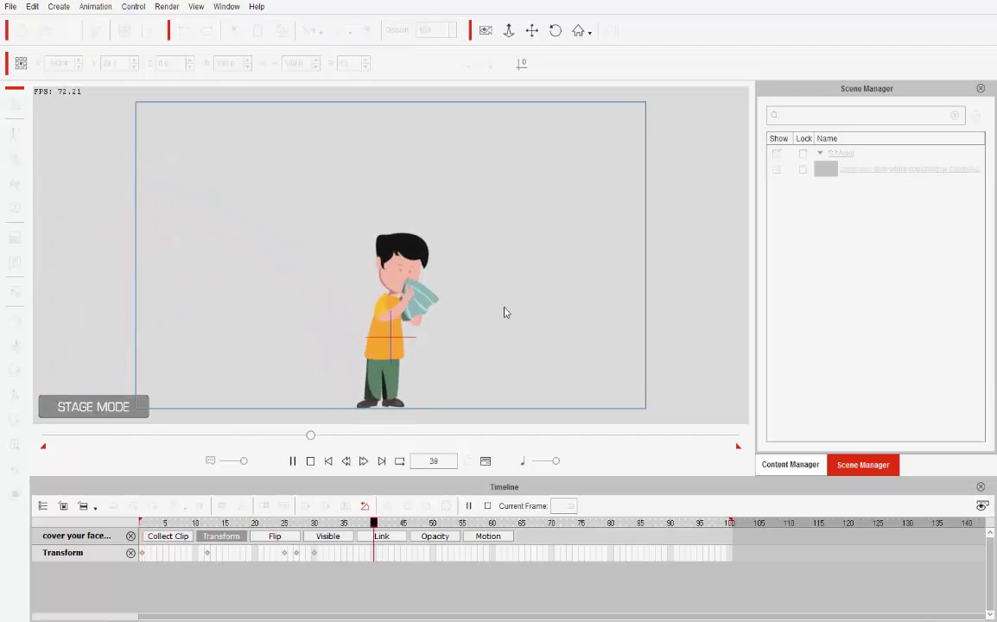
pyautogui.press('space')
# Step: Raise the squashed boy (95.7 height) at frame 26 and replay the jump
pyautogui.moveTo(317, 529); pyautogui.dragTo(292, 538)
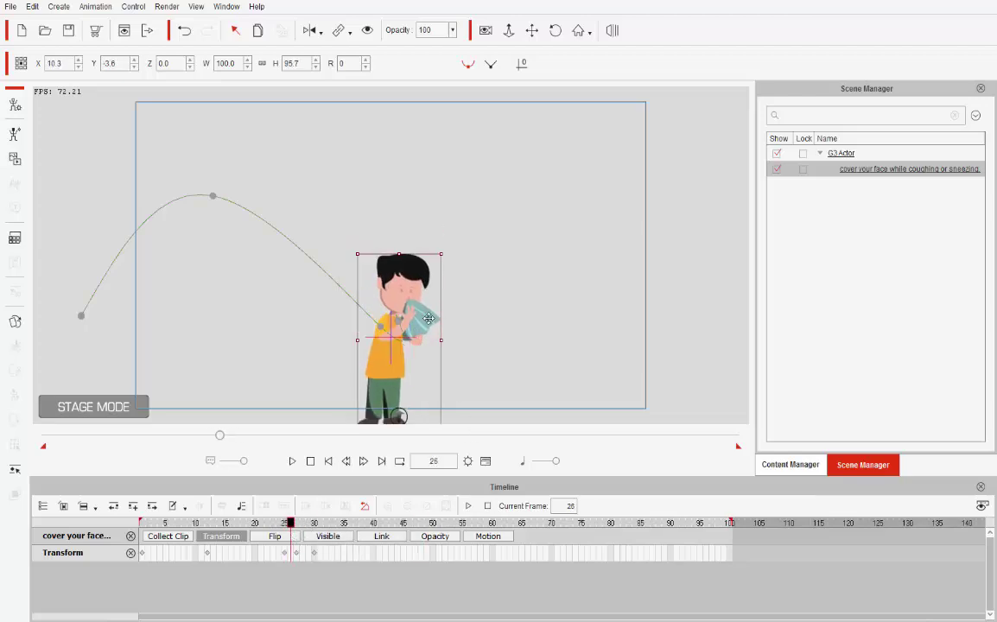
pyautogui.moveTo(411, 382); pyautogui.dragTo(409, 362)
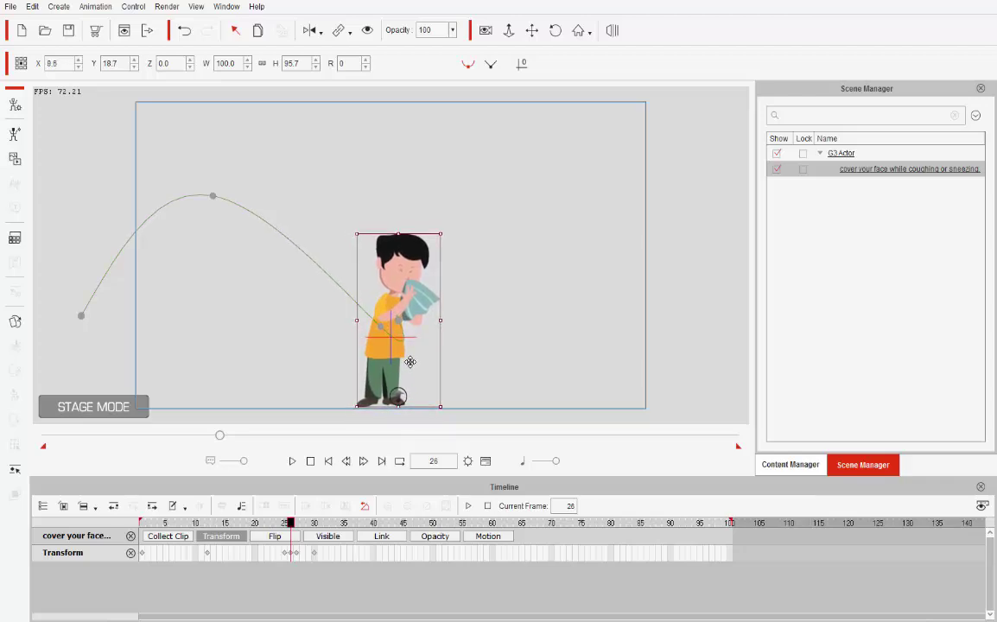
pyautogui.moveTo(292, 531); pyautogui.dragTo(91, 515)
pyautogui.press('space')
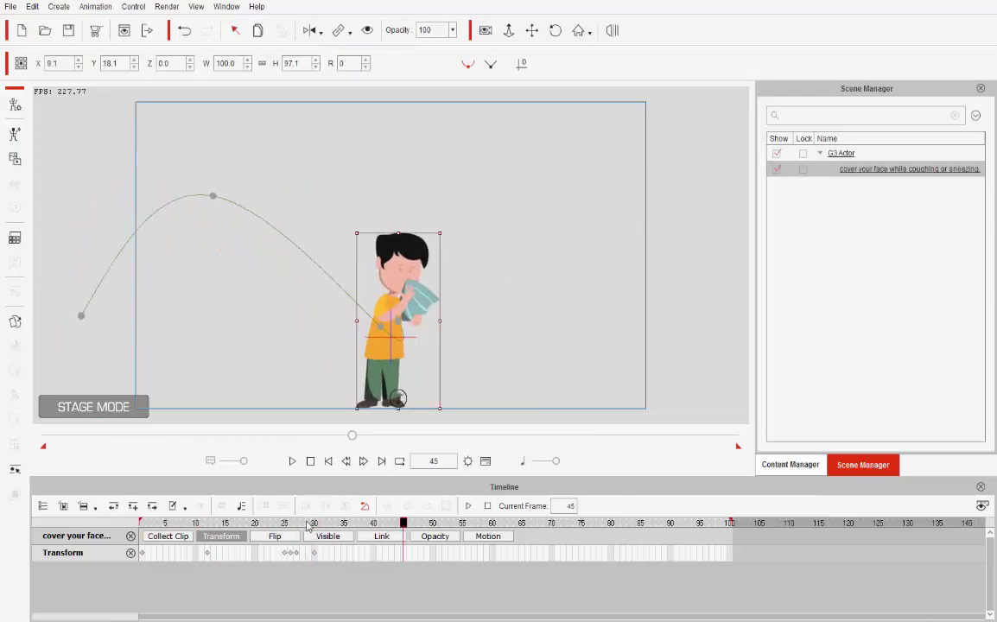
pyautogui.press('space')
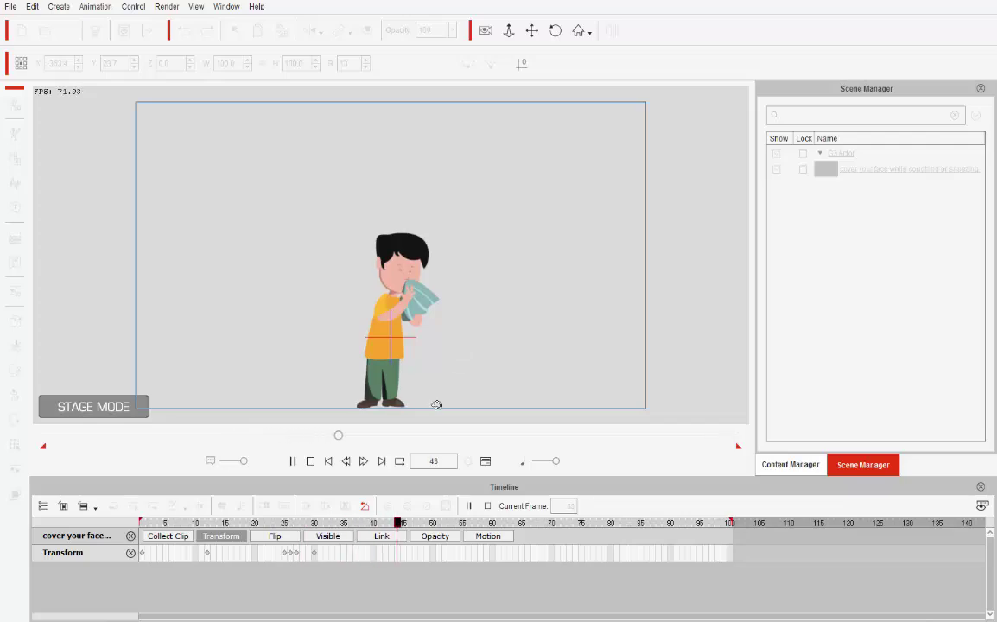
pyautogui.click(315, 524)
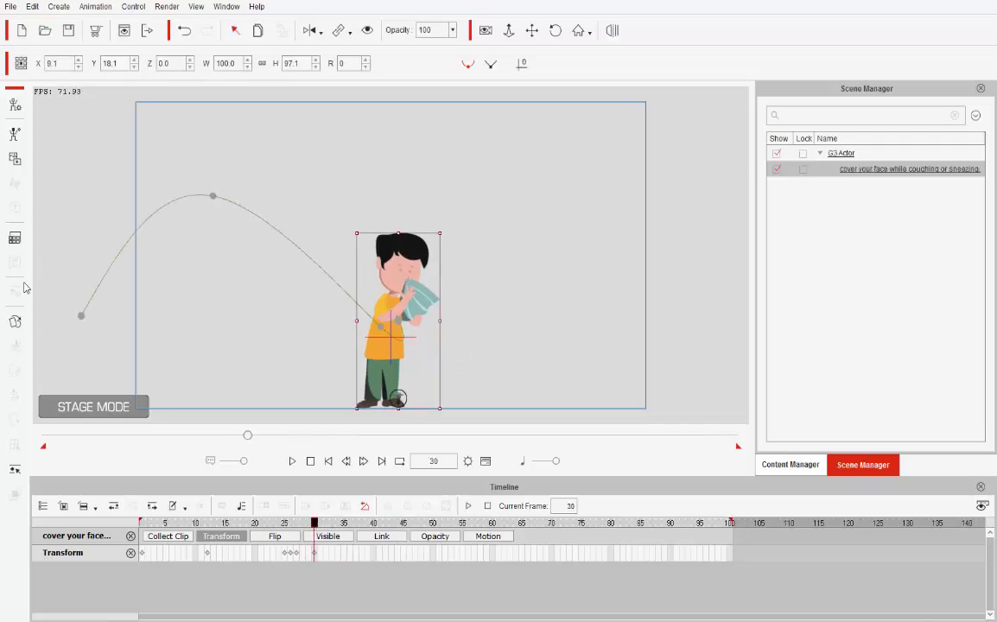
# Step: Key Bone_3 head tilts at frames 33, 38 and 40, then preview the head motion
pyautogui.click(15, 470)
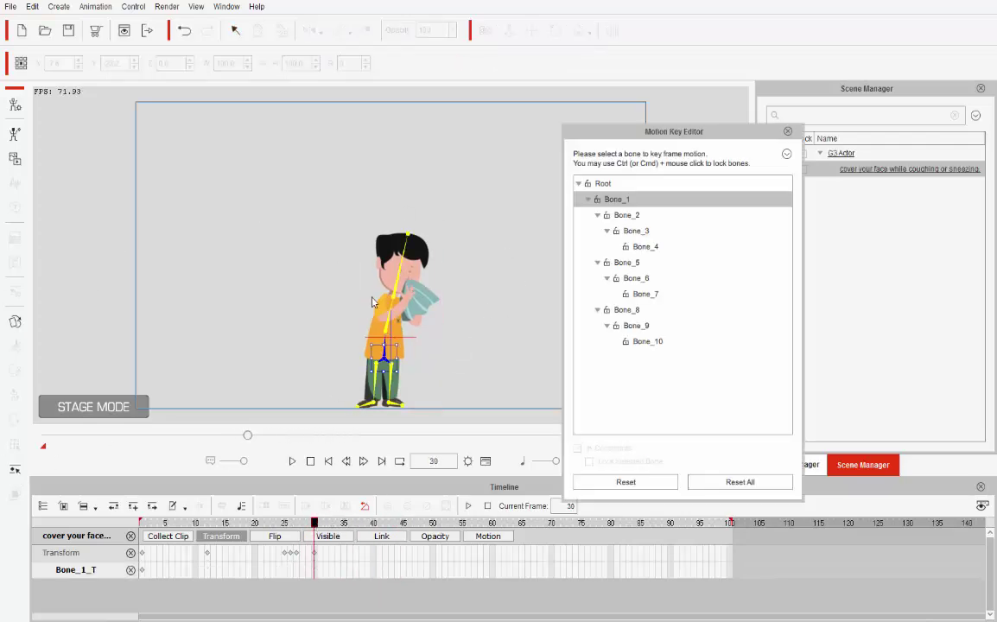
pyautogui.click(394, 301)
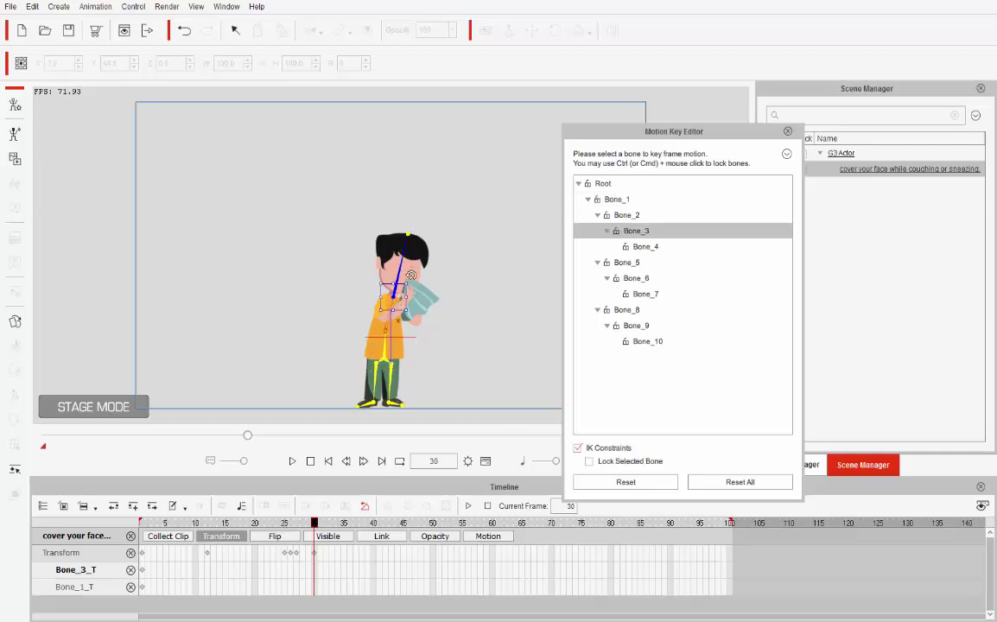
pyautogui.moveTo(414, 277); pyautogui.dragTo(409, 270)
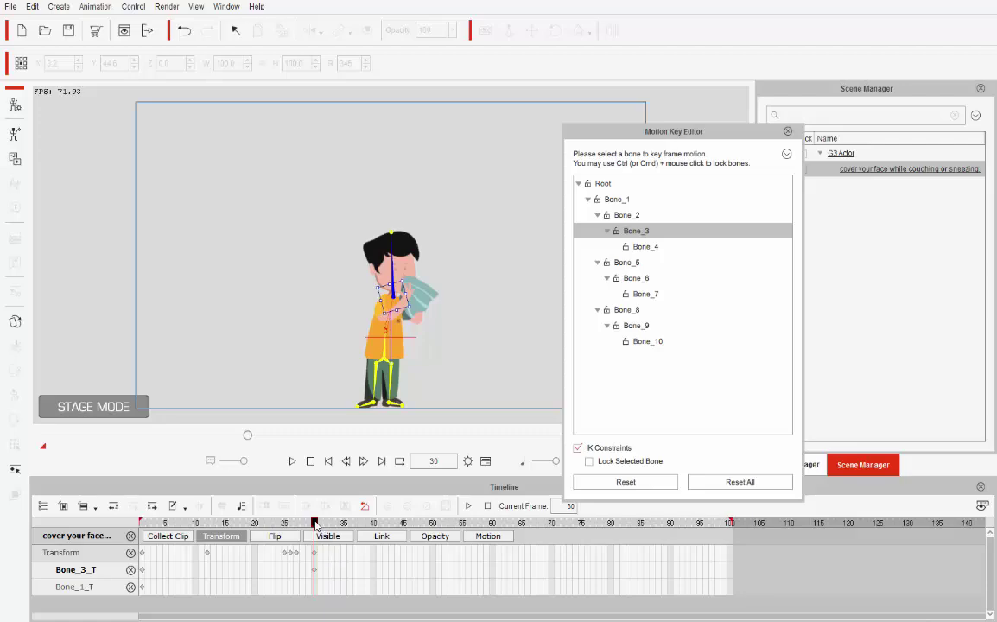
pyautogui.moveTo(313, 524); pyautogui.dragTo(338, 542)
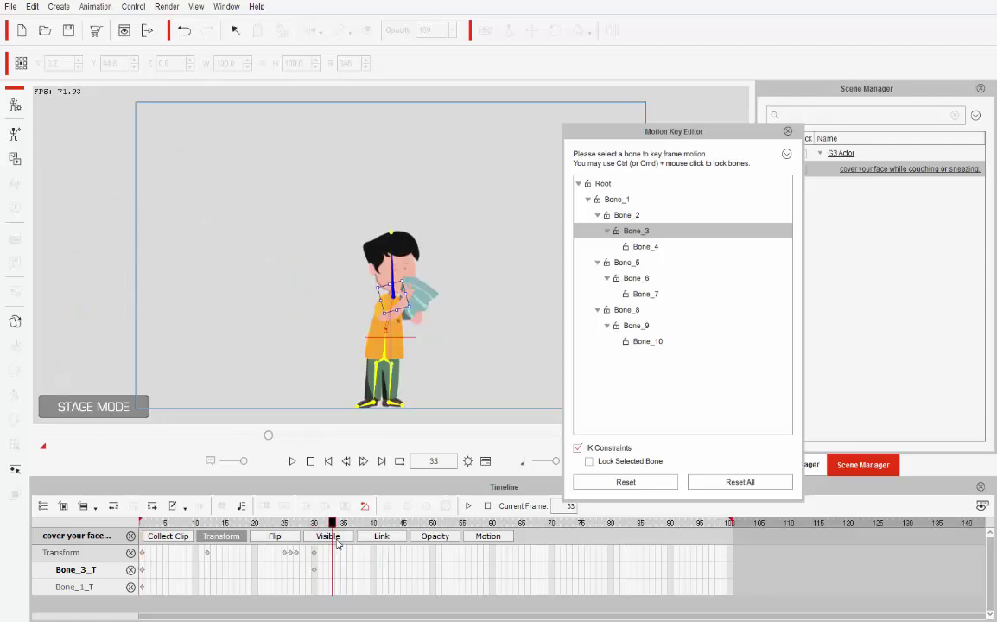
pyautogui.moveTo(406, 274); pyautogui.dragTo(415, 289)
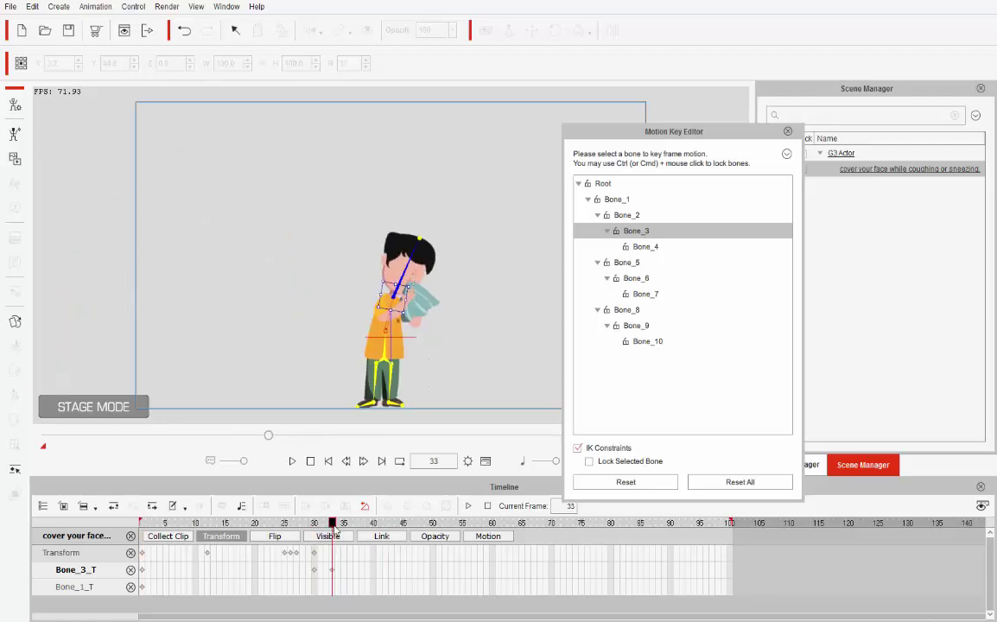
pyautogui.moveTo(335, 529)
pyautogui.mouseDown()
pyautogui.moveTo(355, 569)
pyautogui.moveTo(349, 553)
pyautogui.mouseUp()
pyautogui.moveTo(415, 279); pyautogui.dragTo(423, 316)
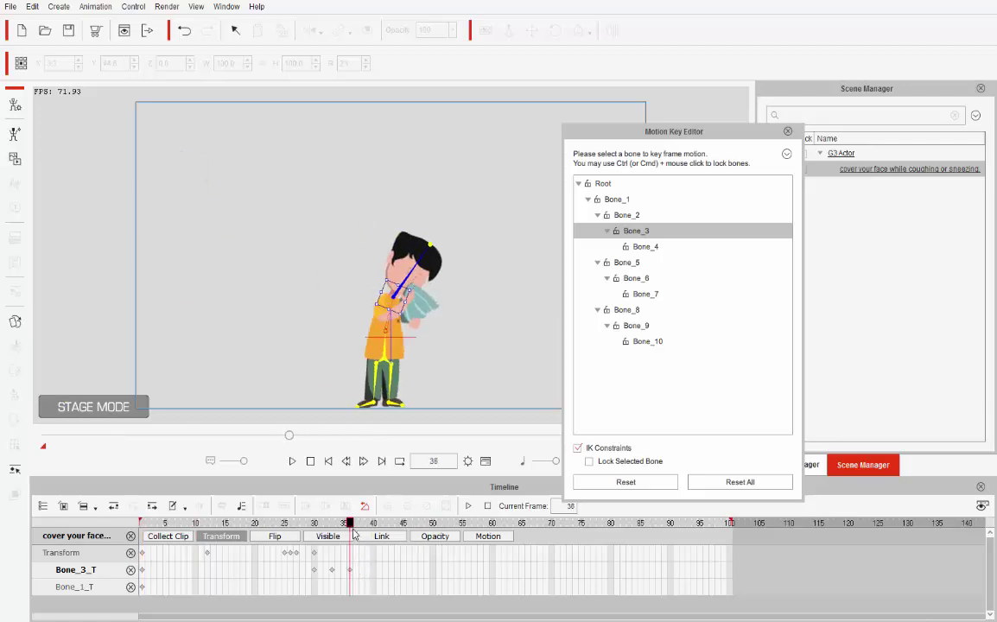
pyautogui.moveTo(353, 531); pyautogui.dragTo(373, 529)
pyautogui.moveTo(414, 290); pyautogui.dragTo(412, 275)
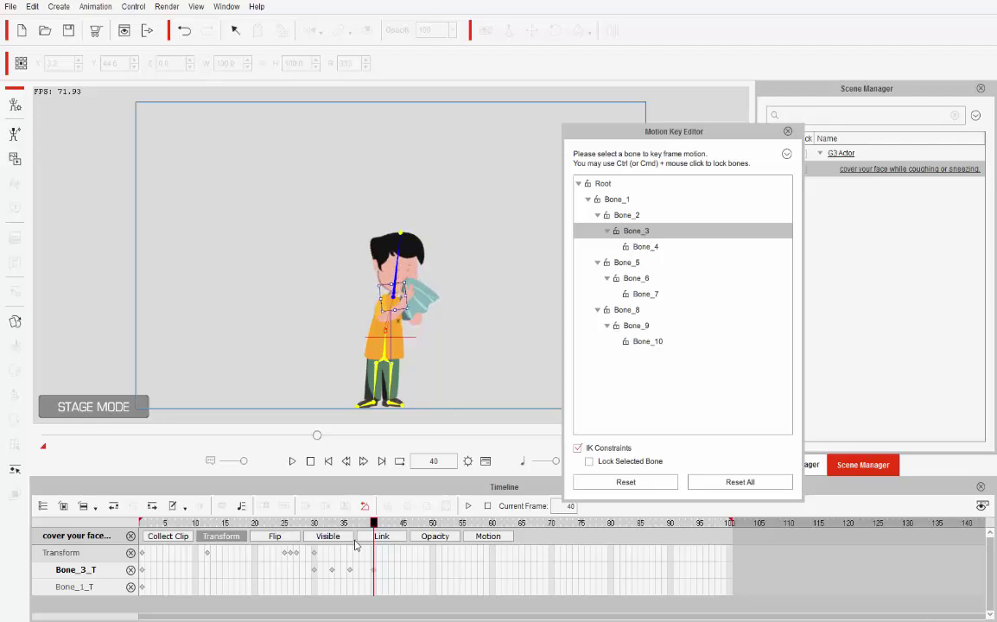
pyautogui.press('space')
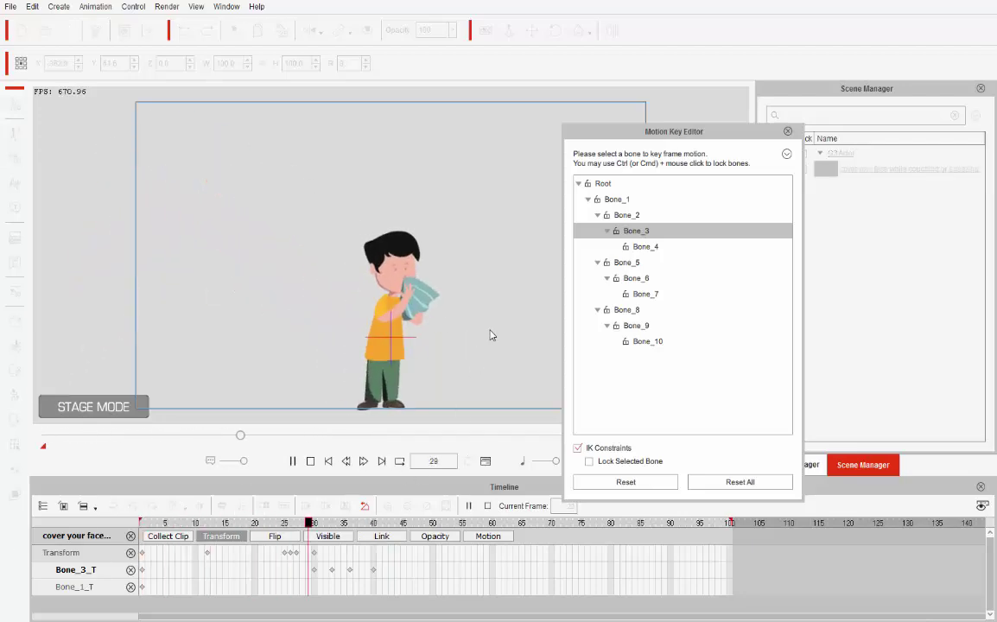
pyautogui.press('space')
# Step: Bend Bone_2 forward at frame 37, shift a head key later, and preview the bow
pyautogui.moveTo(373, 524)
pyautogui.mouseDown()
pyautogui.moveTo(340, 539)
pyautogui.moveTo(355, 570)
pyautogui.mouseUp()
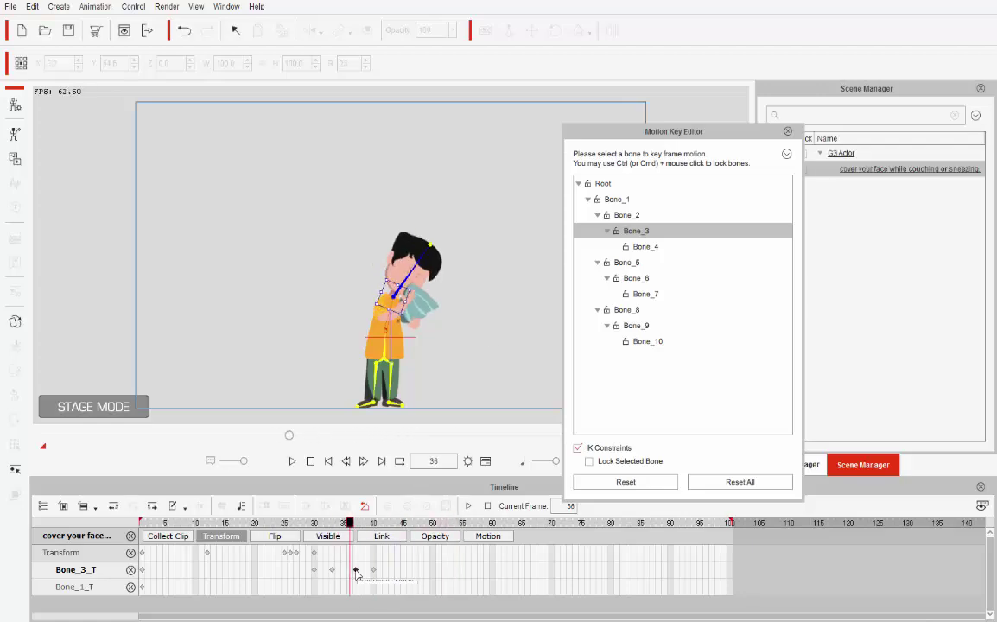
pyautogui.click(389, 331)
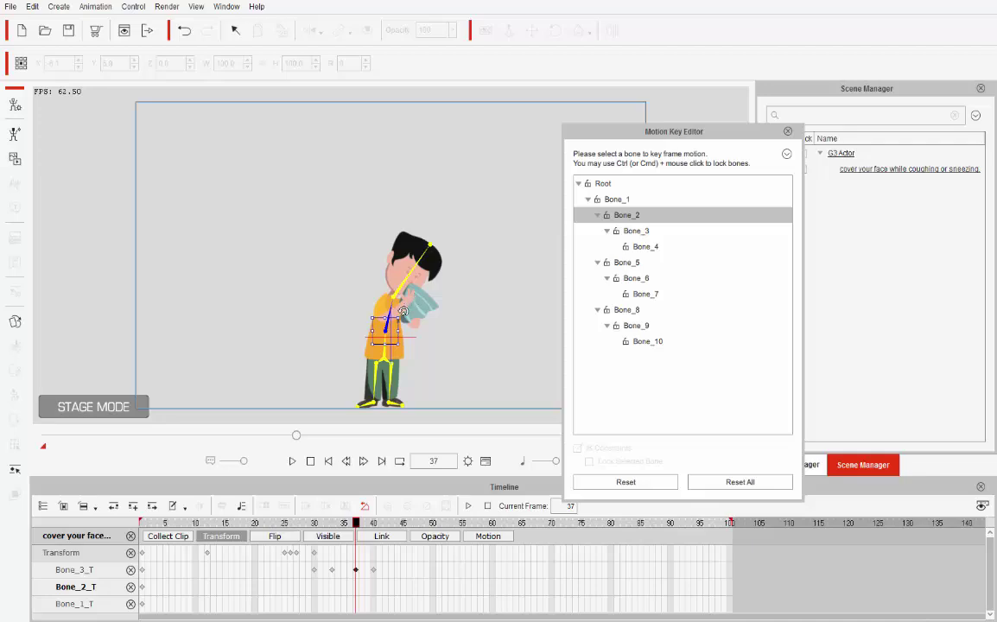
pyautogui.moveTo(403, 311); pyautogui.dragTo(391, 295)
pyautogui.click(327, 463)
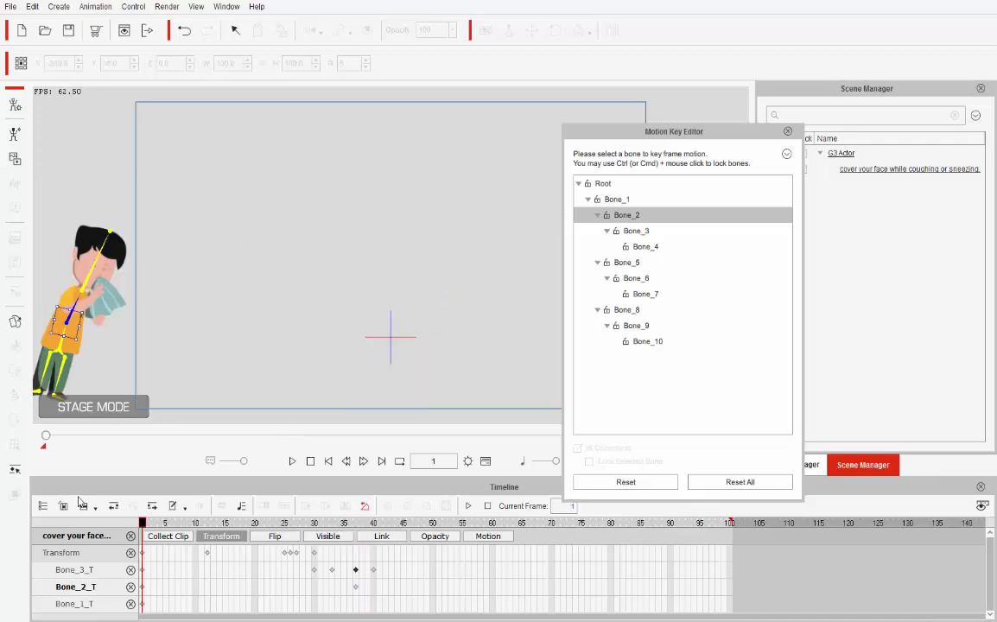
pyautogui.press('space')
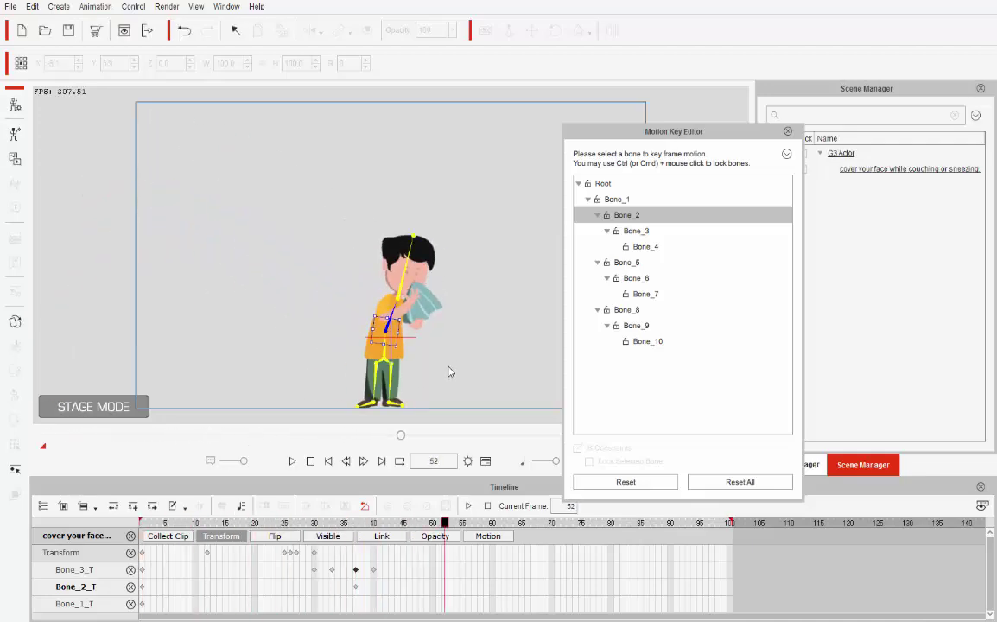
pyautogui.moveTo(375, 570)
pyautogui.mouseDown()
pyautogui.moveTo(403, 571)
pyautogui.moveTo(380, 570)
pyautogui.mouseUp()
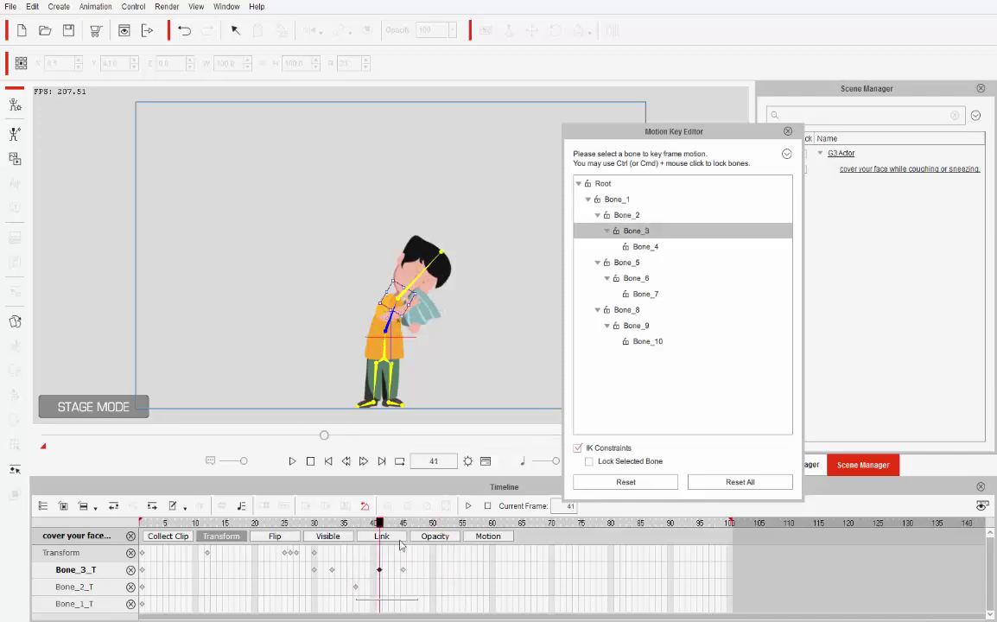
pyautogui.press('space')
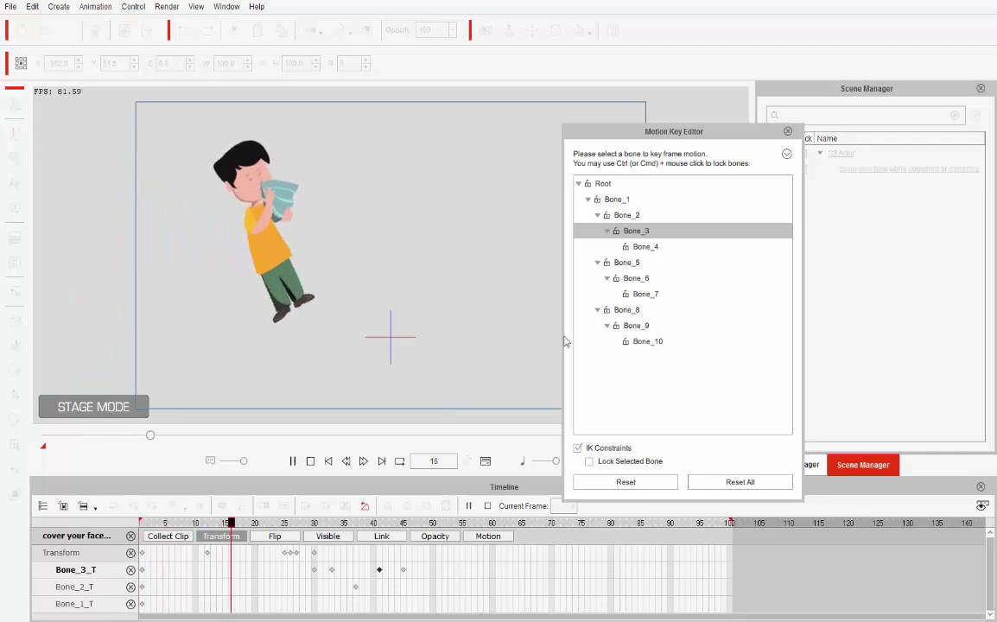
pyautogui.press('space')
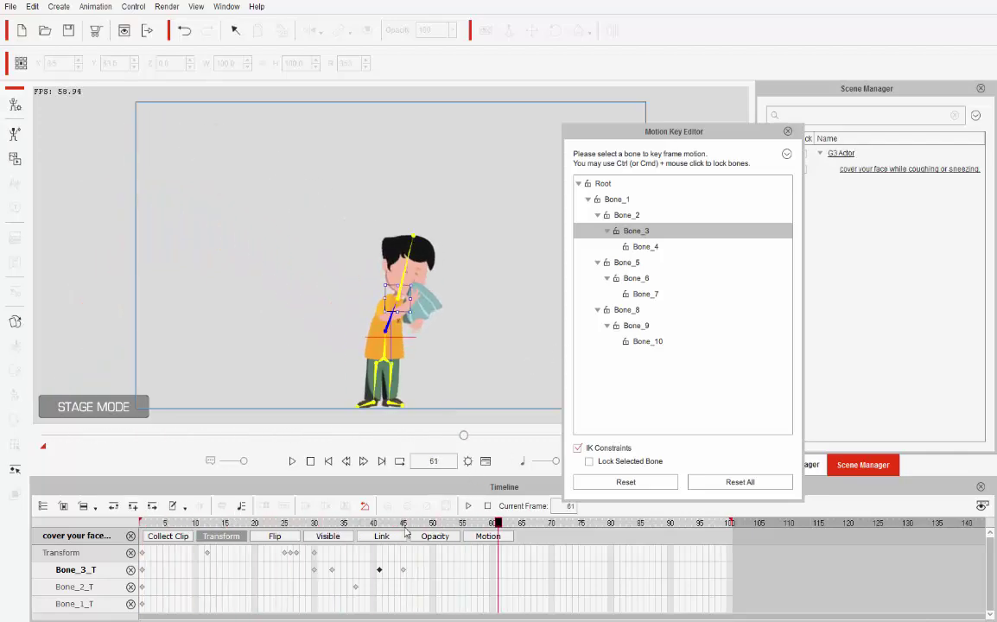
pyautogui.press('space')
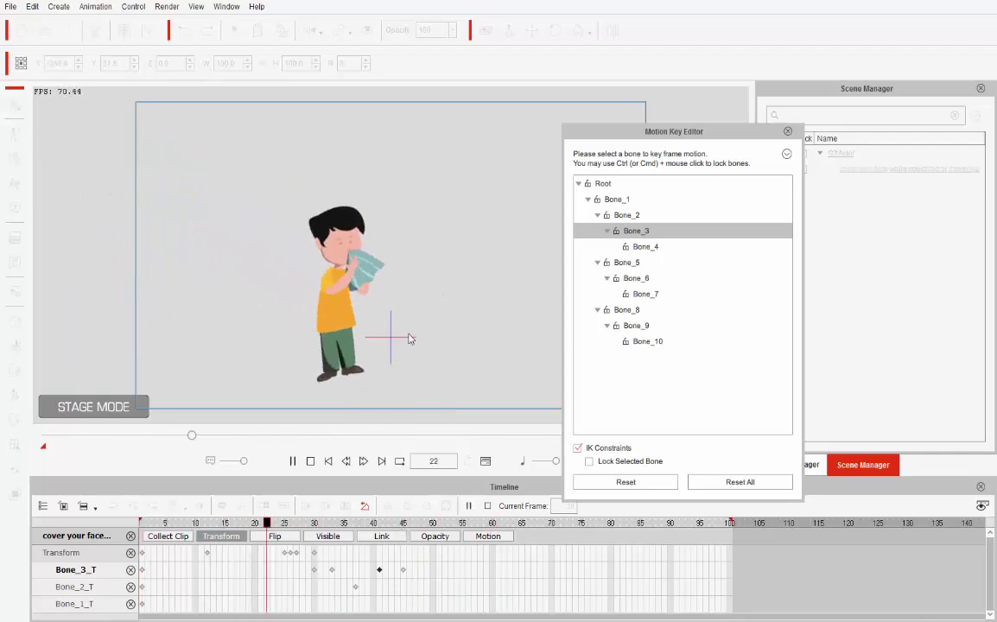
# Step: Key Bone_3 and Bone_2 back upright at frame 48 and preview the recovery
pyautogui.click(310, 461)
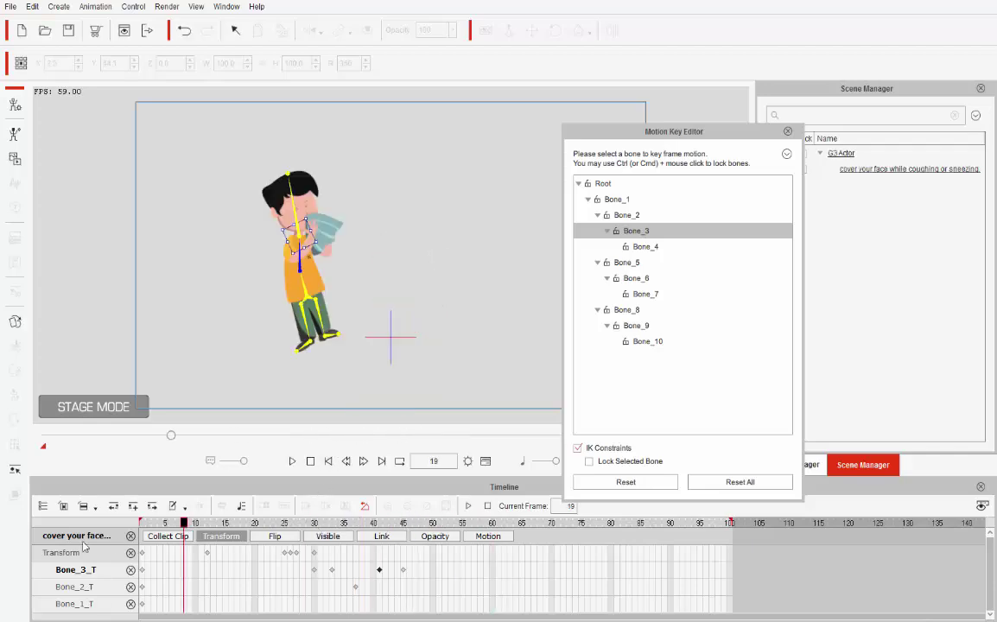
pyautogui.moveTo(170, 541); pyautogui.dragTo(223, 564)
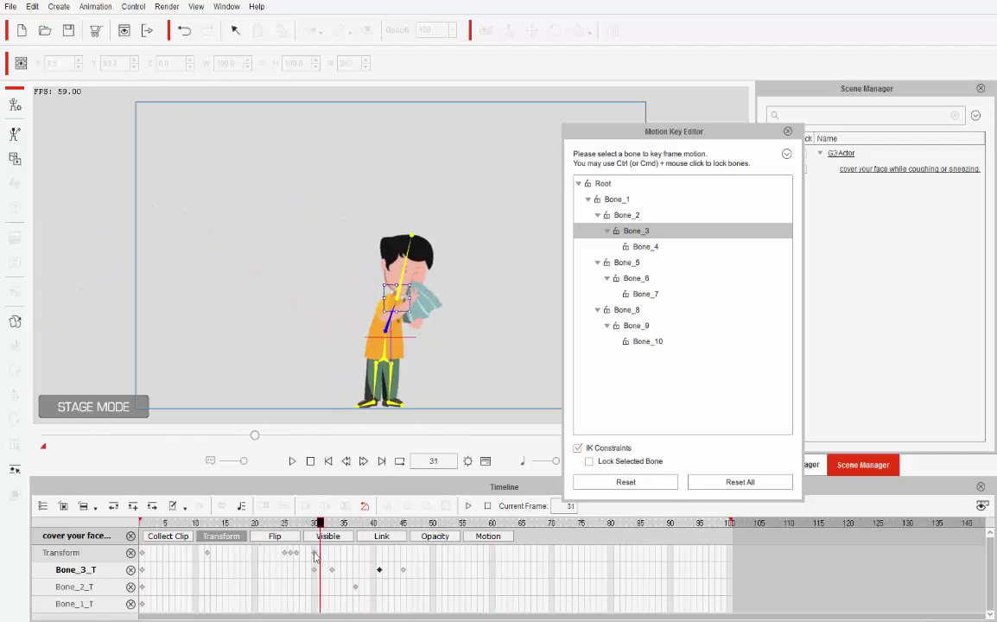
pyautogui.press('space')
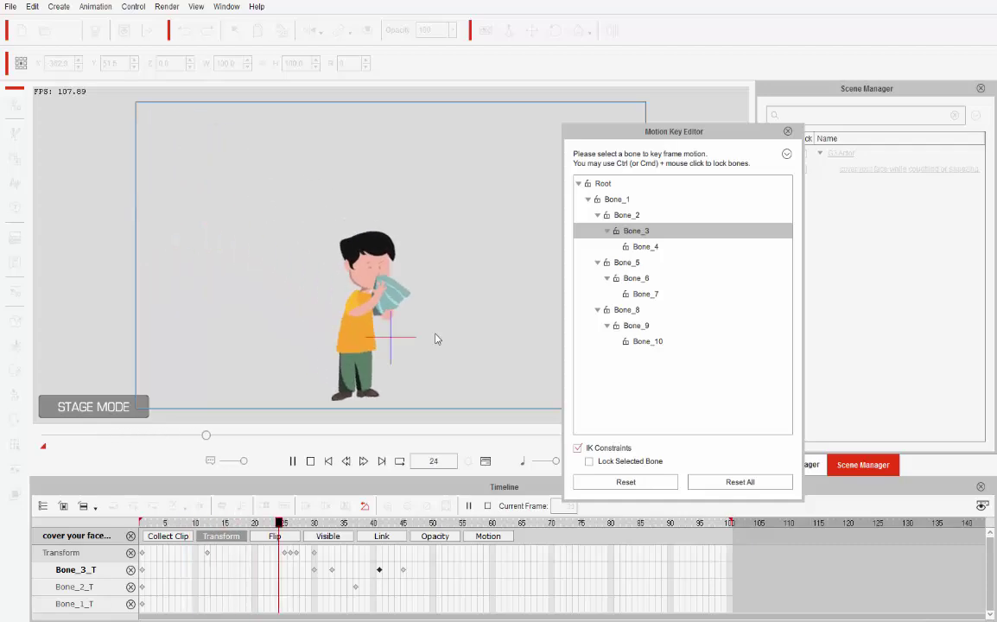
pyautogui.press('space')
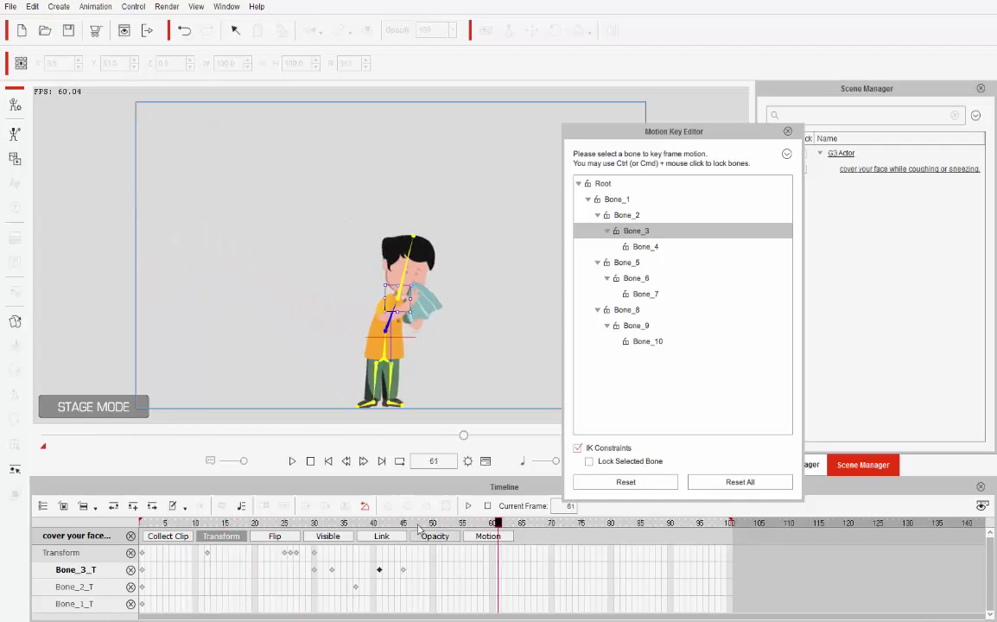
pyautogui.click(422, 524)
pyautogui.moveTo(417, 281); pyautogui.dragTo(396, 310)
pyautogui.click(366, 282)
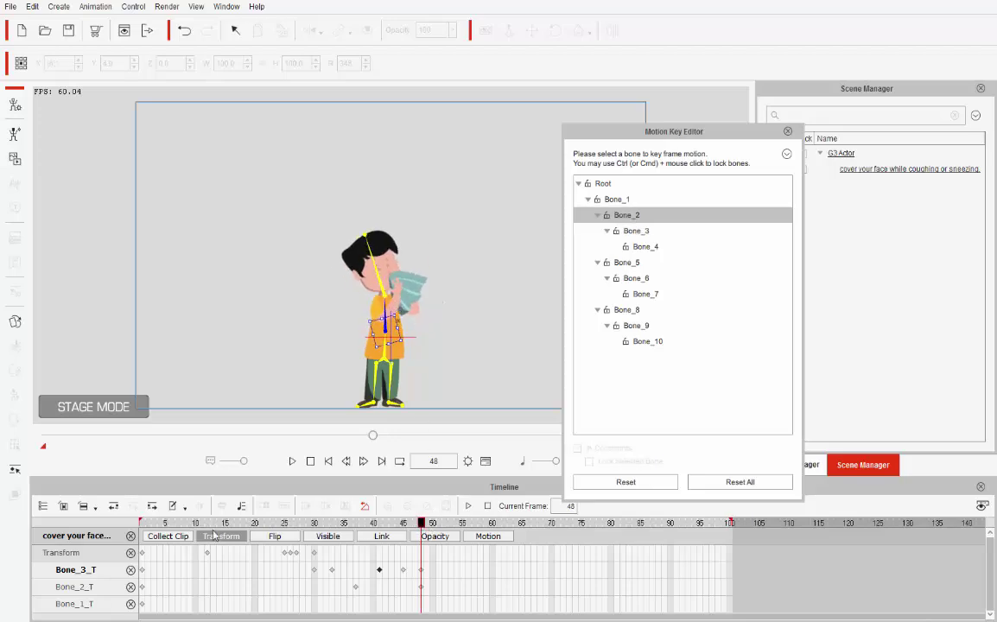
pyautogui.press('space')
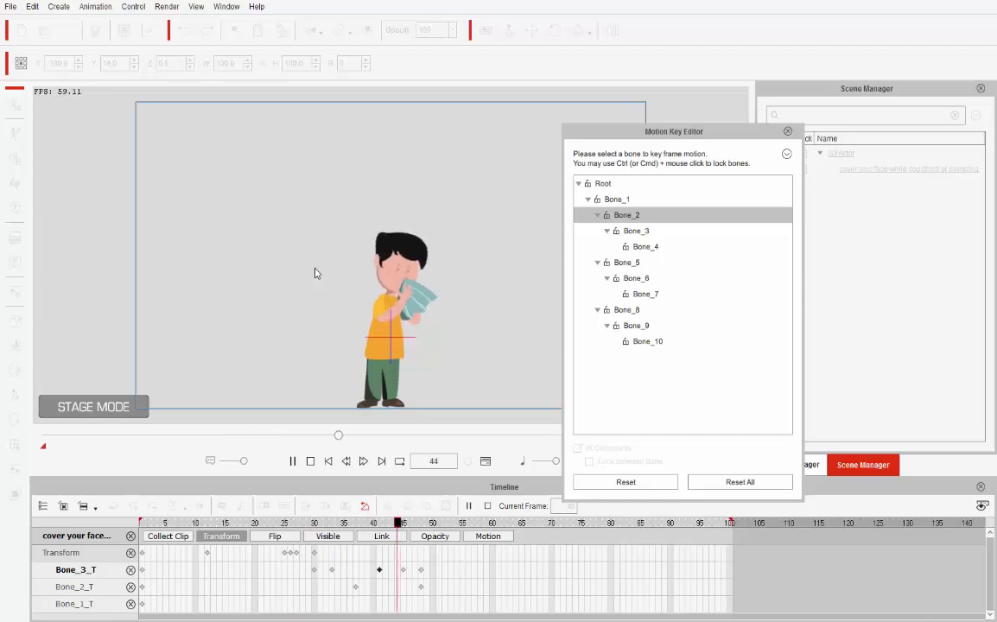
pyautogui.press('space')
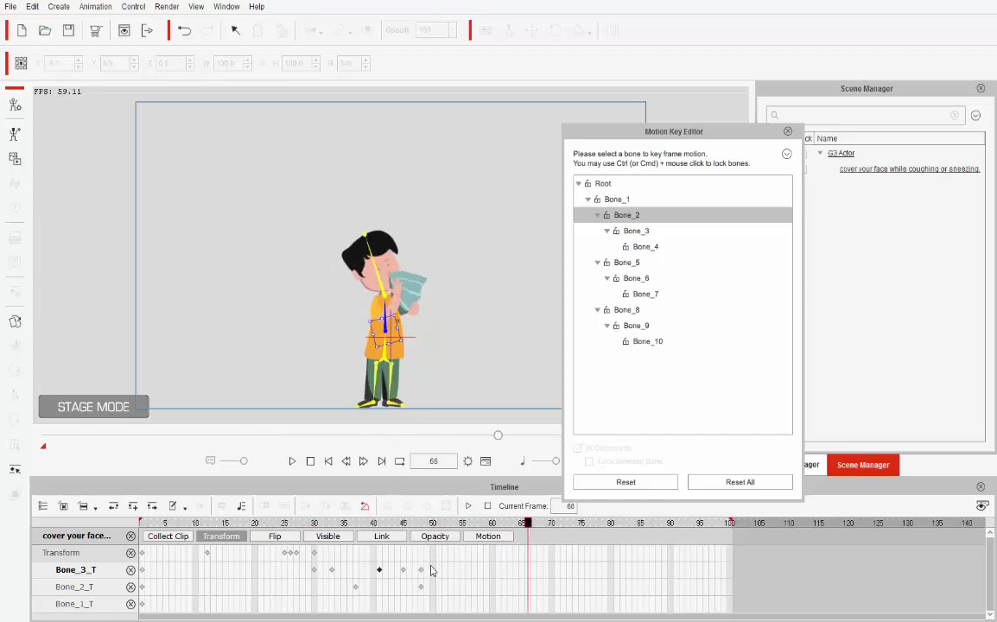
# Step: Shift the frame 45 and 48 keys two frames earlier, preview, and close the bone editor
pyautogui.moveTo(432, 559)
pyautogui.mouseDown()
pyautogui.moveTo(400, 605)
pyautogui.moveTo(400, 588)
pyautogui.mouseUp()
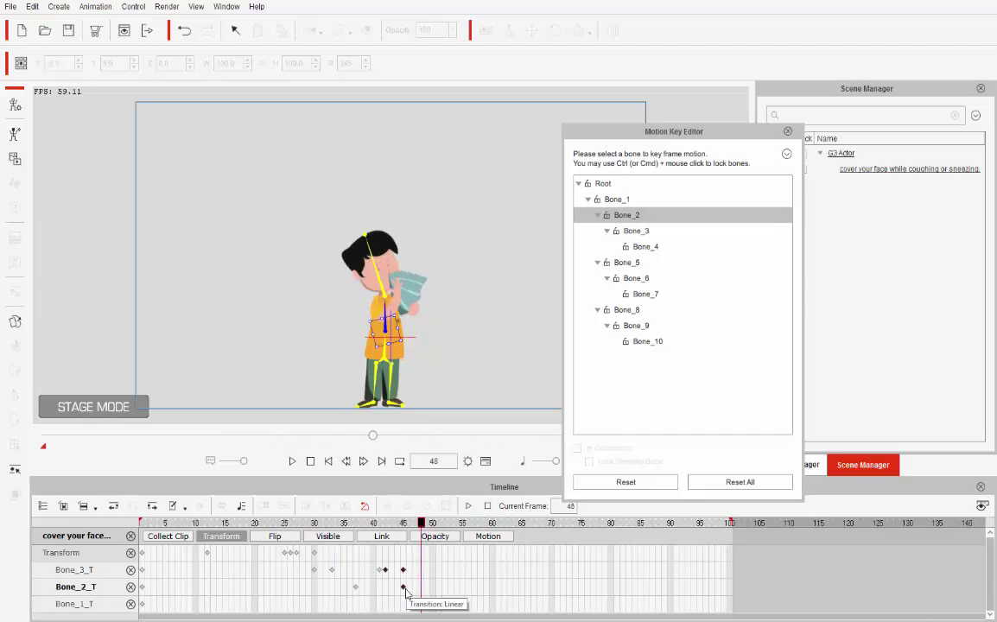
pyautogui.press('Home')
pyautogui.press('space')
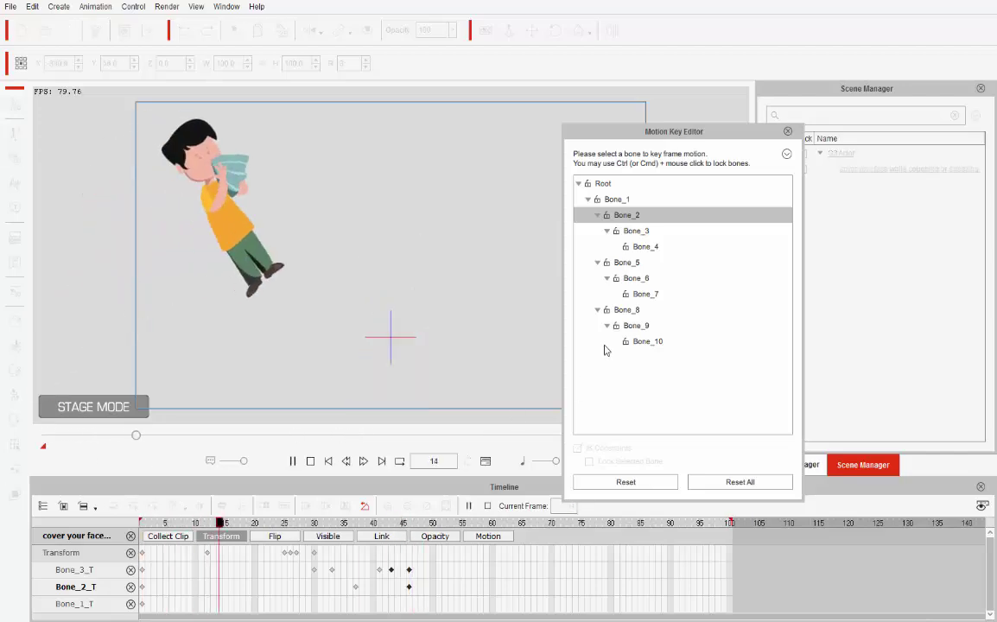
pyautogui.press('space')
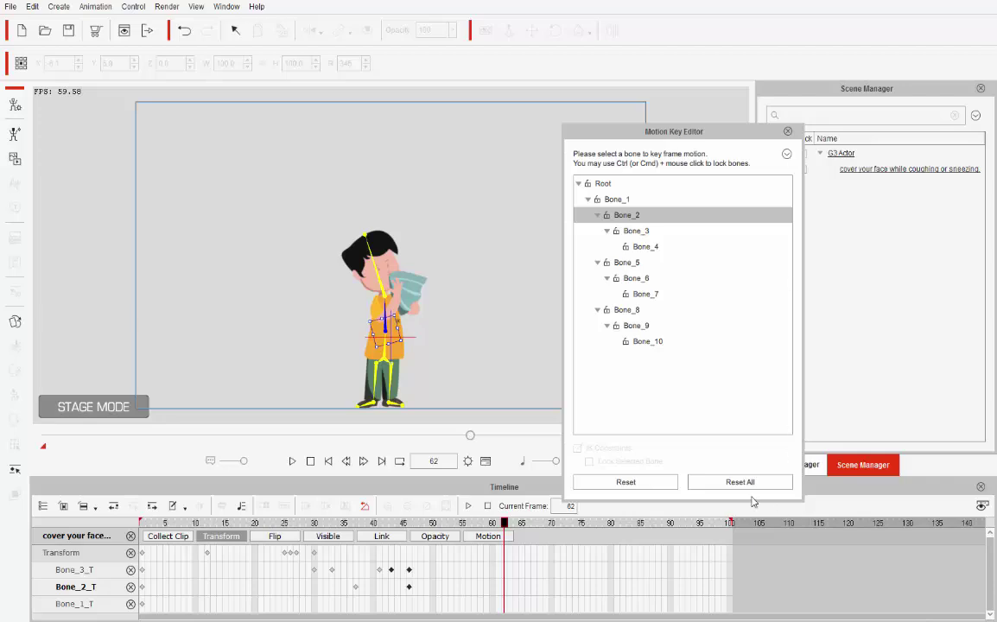
pyautogui.click(787, 131)
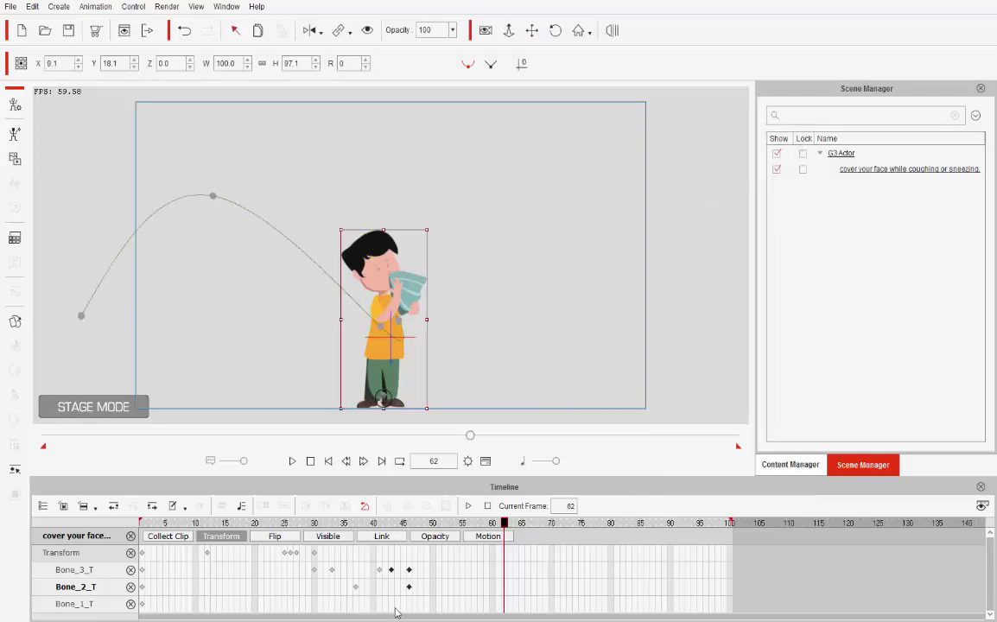
# Step: Scrub to about frame 46 and show the SFX templates in the content library
pyautogui.moveTo(384, 524)
pyautogui.mouseDown()
pyautogui.moveTo(131, 524)
pyautogui.moveTo(414, 525)
pyautogui.moveTo(398, 524)
pyautogui.mouseUp()
pyautogui.moveTo(389, 572); pyautogui.dragTo(410, 586)
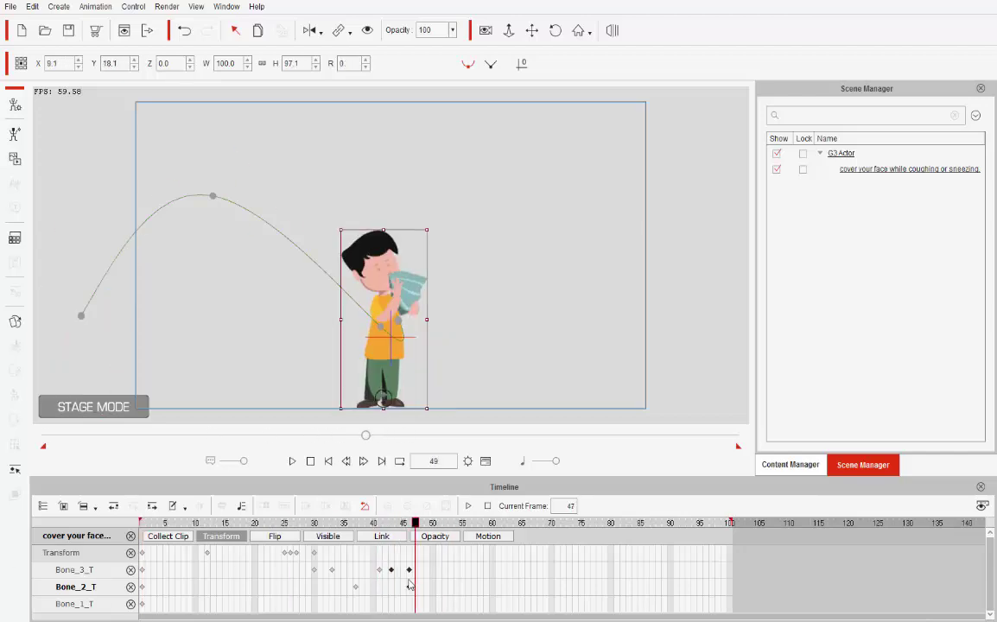
pyautogui.click(788, 467)
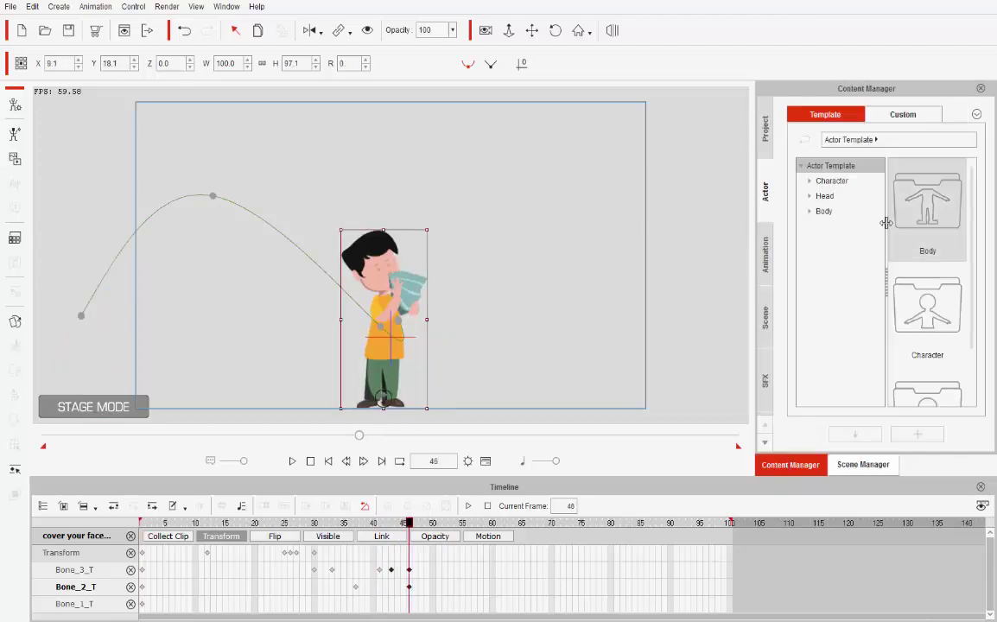
pyautogui.click(766, 381)
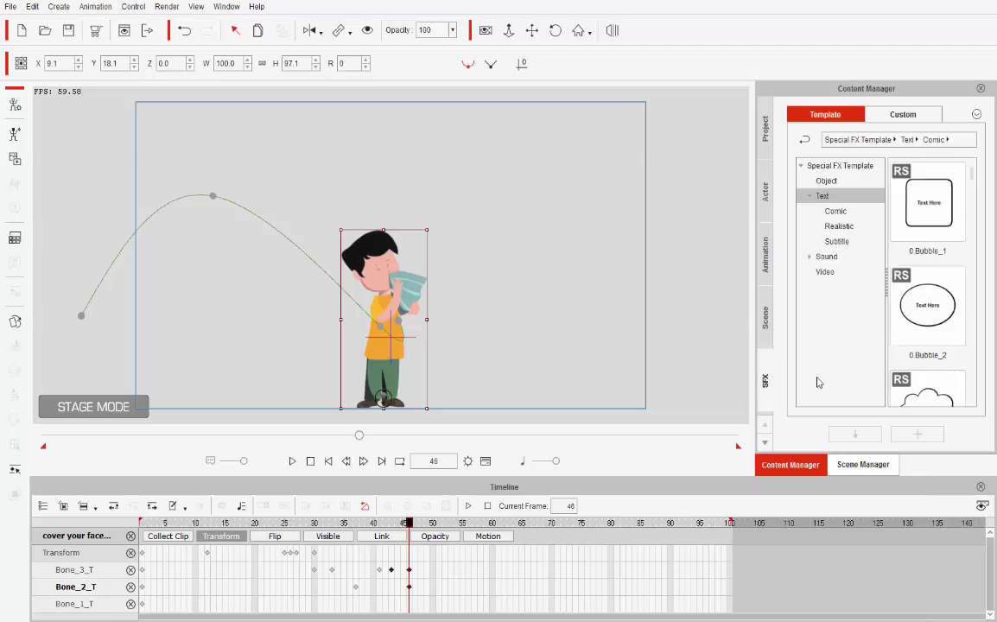
# Step: Scroll the Text > Comic thumbnails down to the 5.Broadcast bubbles
pyautogui.scroll(-5, 929, 321)
pyautogui.scroll(-5, 929, 322)
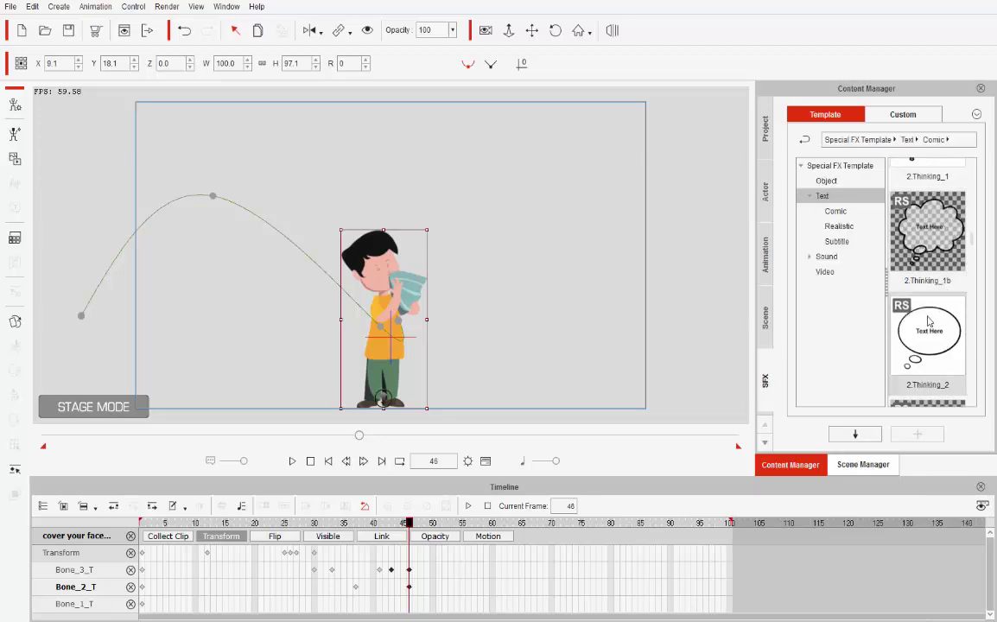
pyautogui.scroll(-3, 929, 322)
pyautogui.scroll(-2, 934, 294)
pyautogui.scroll(-2, 948, 231)
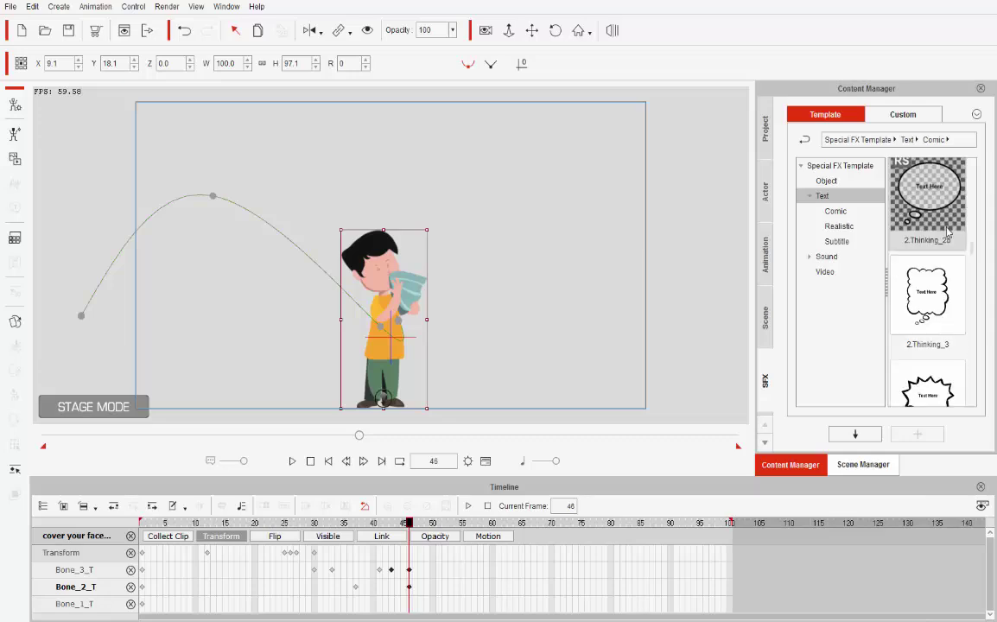
pyautogui.scroll(-2, 948, 250)
pyautogui.scroll(-2, 946, 272)
pyautogui.scroll(-2, 944, 298)
pyautogui.scroll(-2, 945, 298)
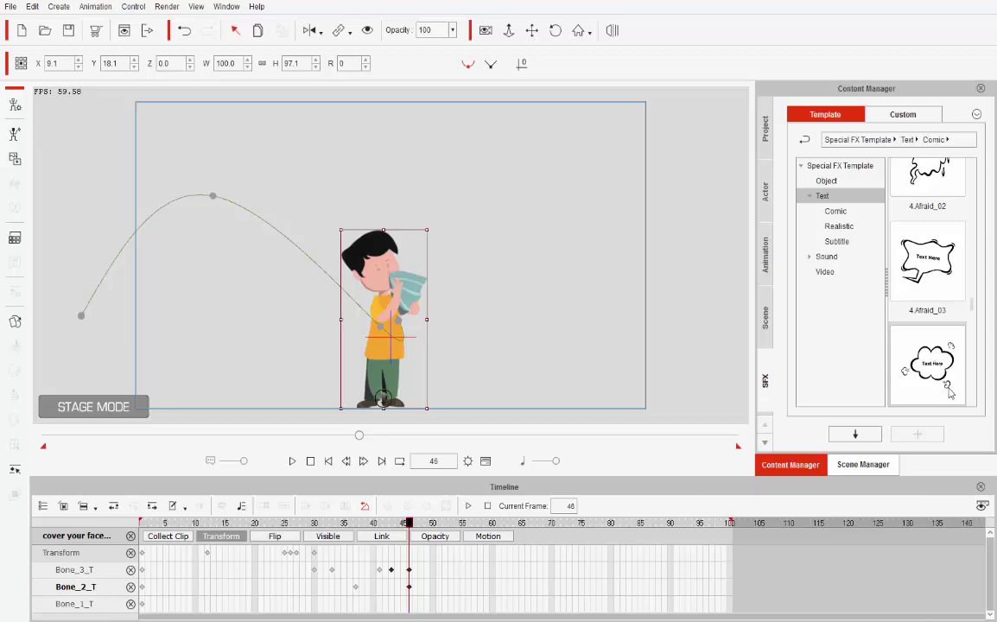
pyautogui.scroll(-2, 948, 380)
pyautogui.scroll(-2, 944, 354)
pyautogui.scroll(-1, 942, 350)
pyautogui.scroll(-1, 943, 259)
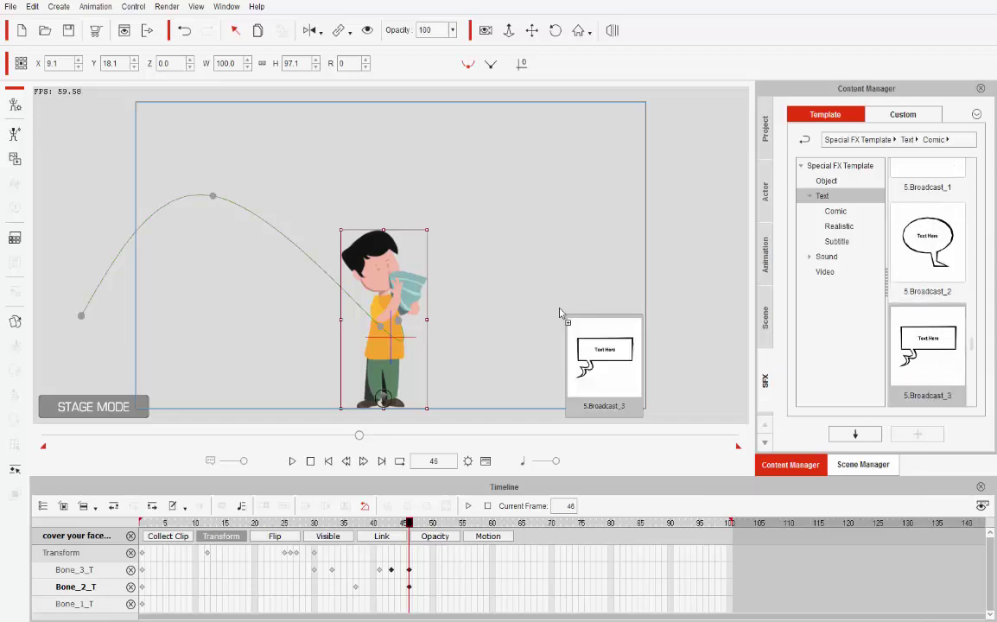
# Step: Place 5.Broadcast_3 up and right of the boy's head near frame 44, then preview
pyautogui.moveTo(928, 383); pyautogui.dragTo(428, 135)
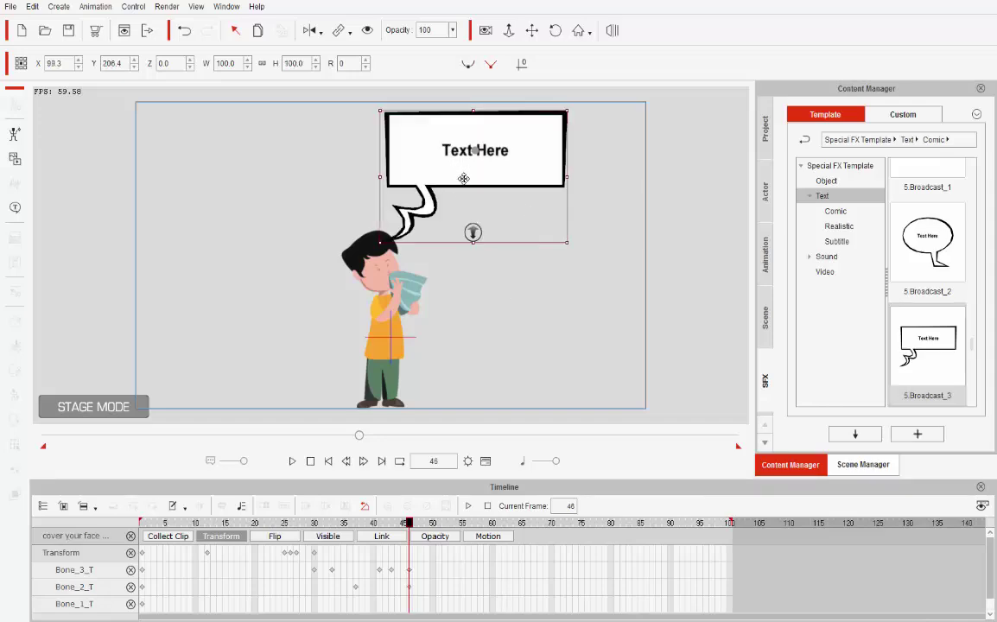
pyautogui.moveTo(464, 178); pyautogui.dragTo(469, 189)
pyautogui.hotkey('ctrl', 'z')
pyautogui.click(220, 537)
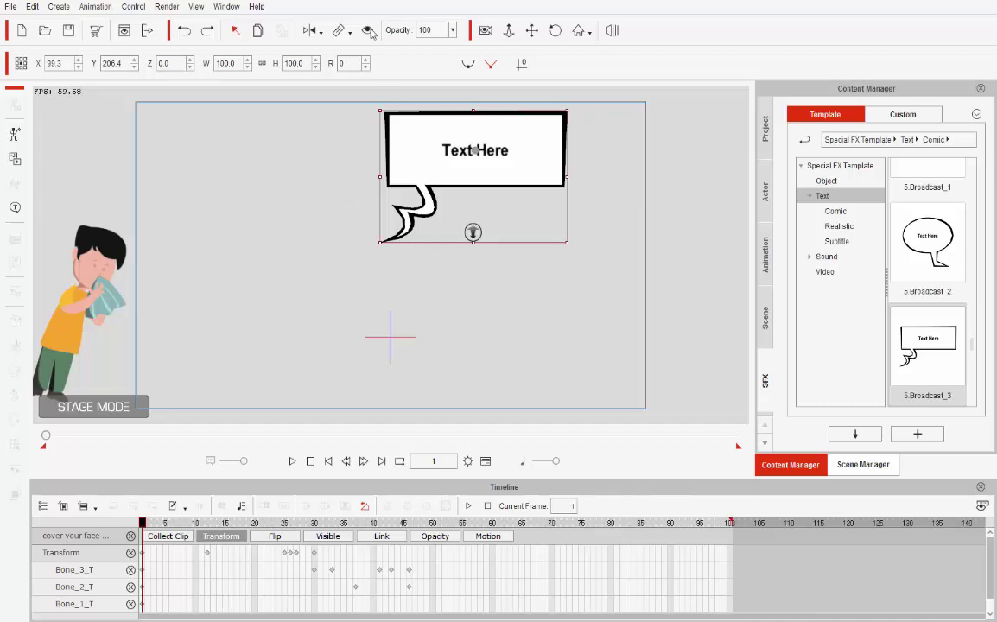
pyautogui.click(368, 30)
pyautogui.click(355, 550)
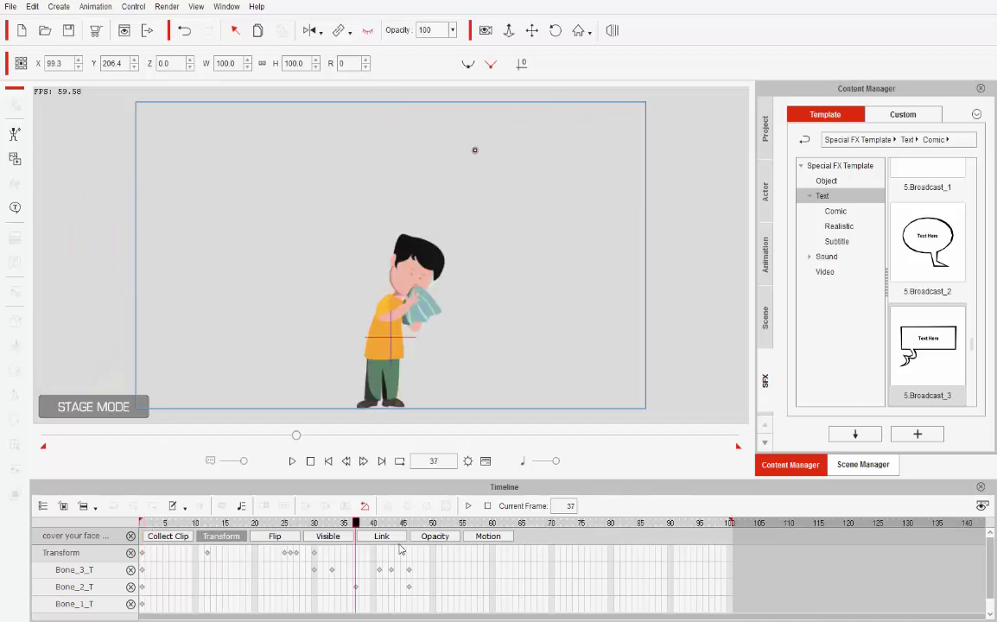
pyautogui.click(391, 553)
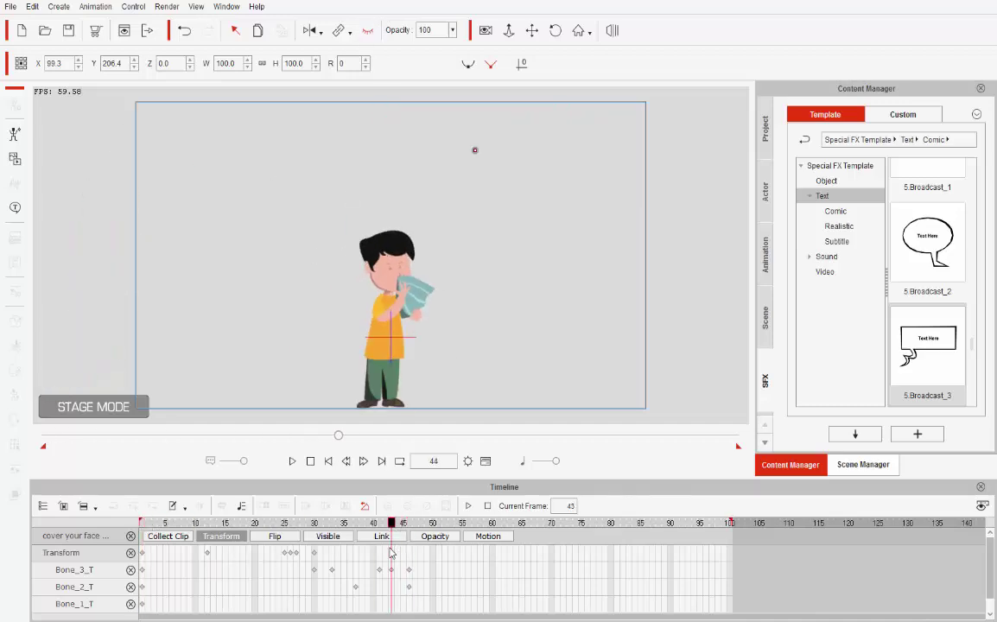
pyautogui.click(369, 30)
pyautogui.moveTo(489, 192); pyautogui.dragTo(522, 223)
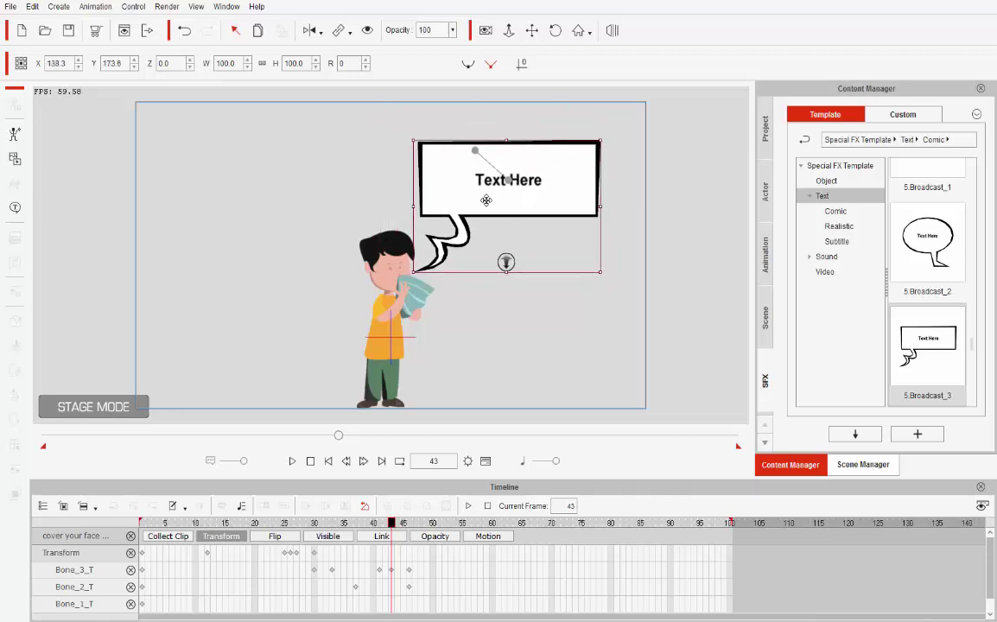
pyautogui.press('space')
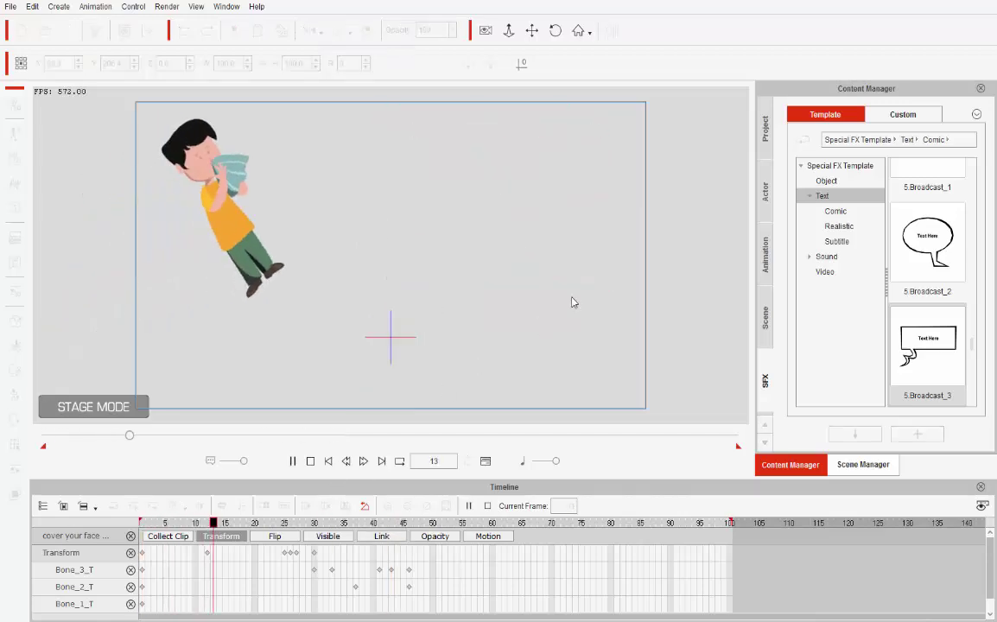
# Step: Replace the bubble's Text Here with the sneezing sentence, breaking the line before Coughing
pyautogui.doubleClick(490, 178)
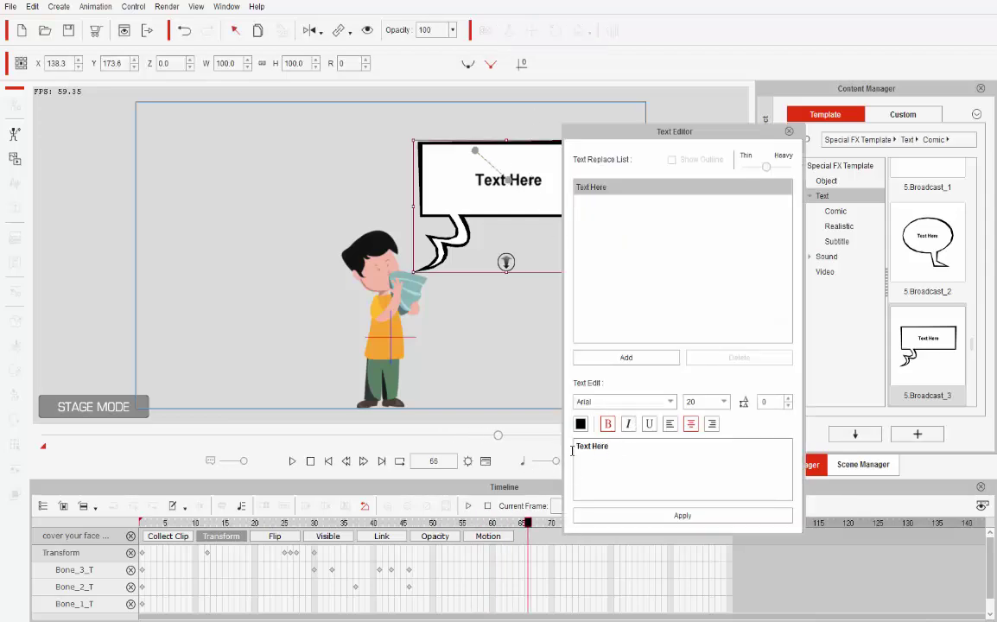
pyautogui.tripleClick(577, 446)
pyautogui.write('cover your face while coughing or sneezing.')
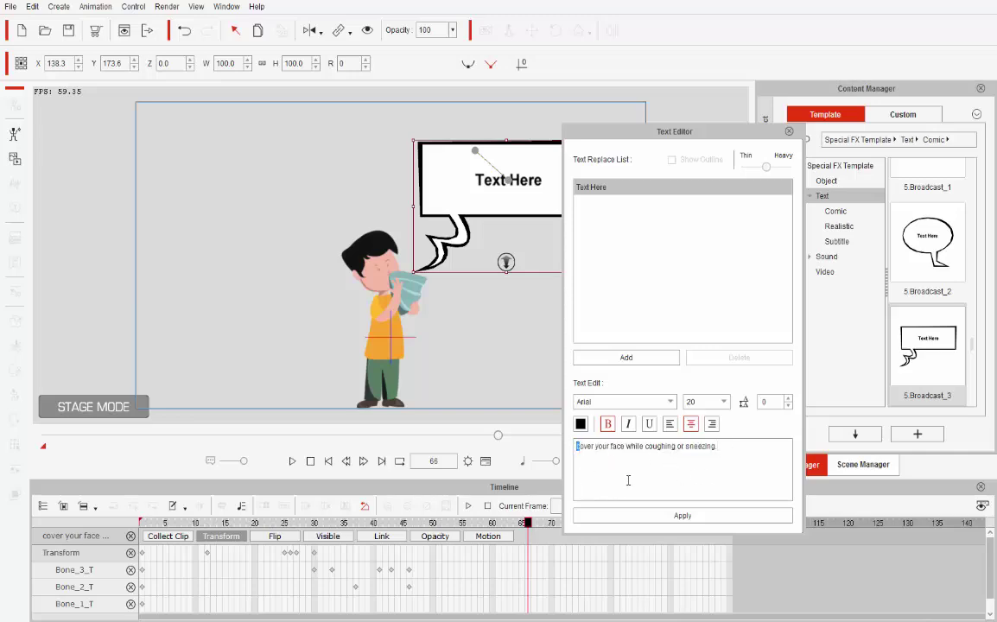
pyautogui.write('C')
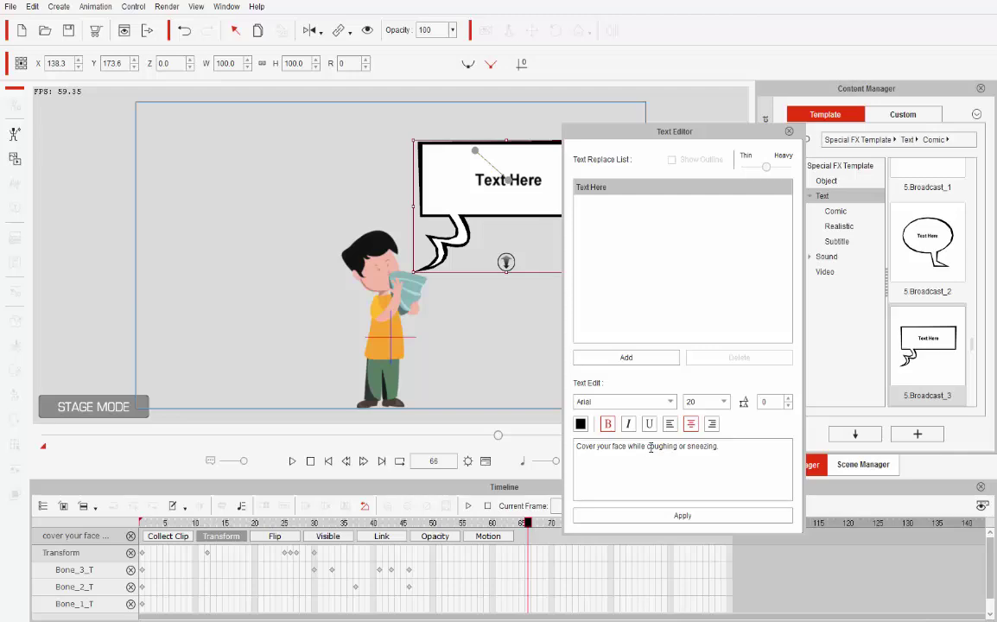
pyautogui.write('C')
pyautogui.click(646, 446)
pyautogui.press('Return')
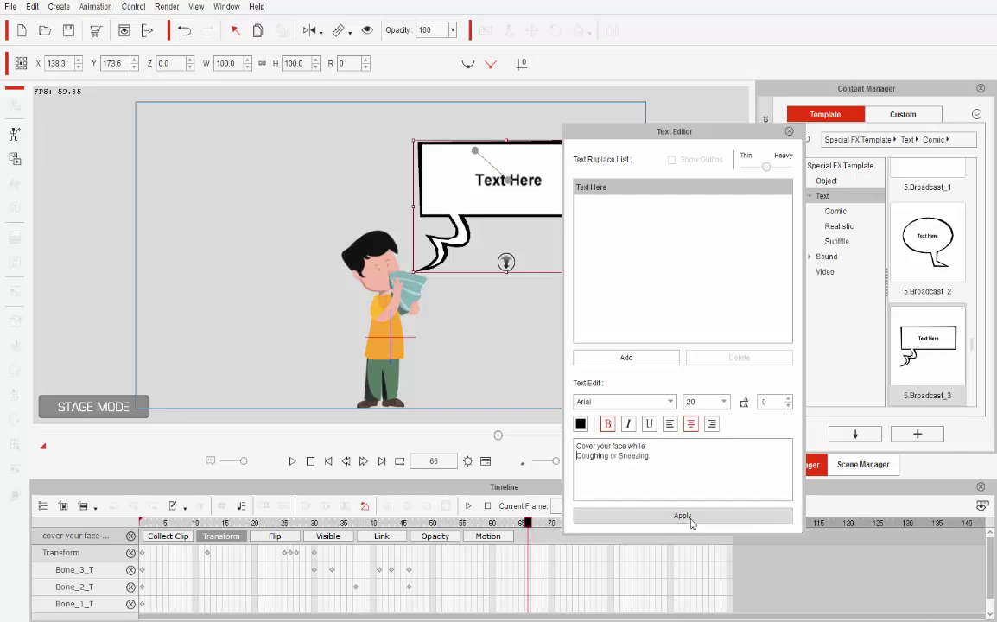
pyautogui.click(691, 523)
# Step: Capitalise the bubble words into title case, including 'Your' and 'Face', and apply
pyautogui.moveTo(703, 138); pyautogui.dragTo(789, 128)
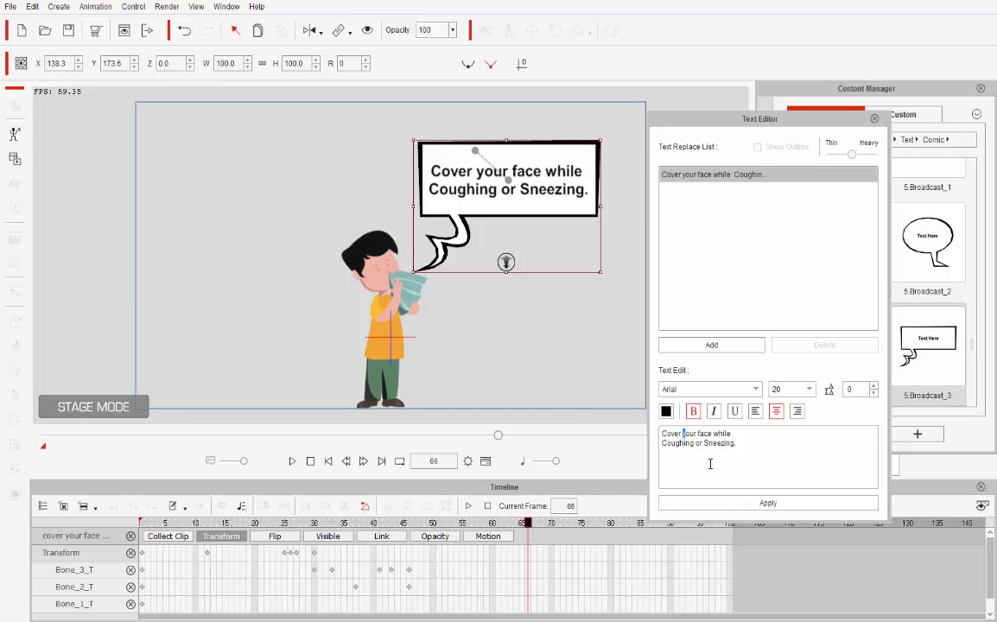
pyautogui.write('Y')
pyautogui.press('BackSpace')
pyautogui.write('F')
pyautogui.click(780, 508)
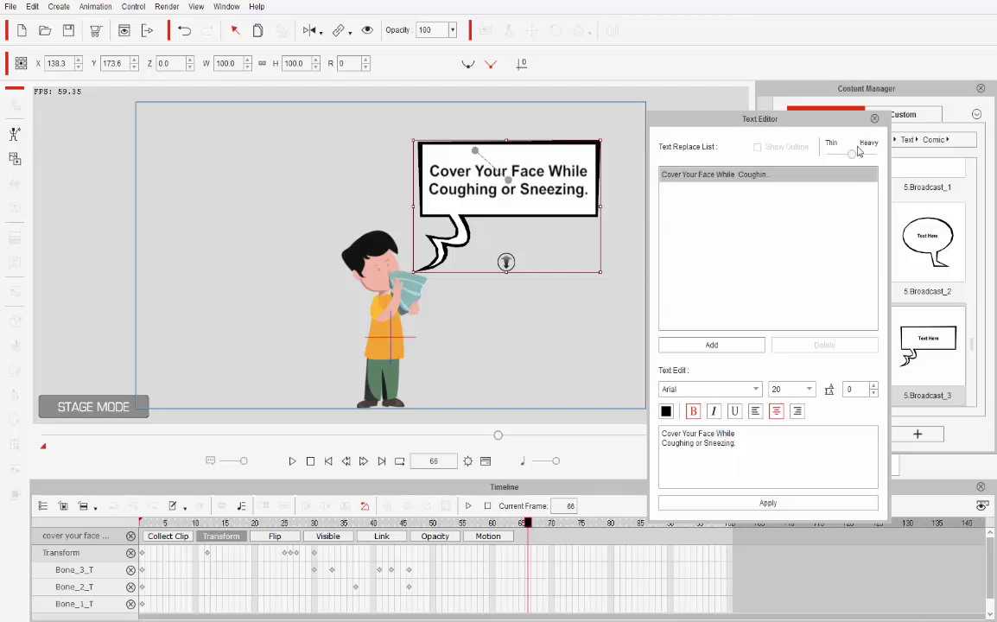
pyautogui.click(666, 411)
# Step: Set the bubble text colour to orange #ffac1c and apply it
pyautogui.moveTo(579, 173)
pyautogui.mouseDown()
pyautogui.moveTo(789, 236)
pyautogui.moveTo(851, 414)
pyautogui.moveTo(825, 269)
pyautogui.mouseUp()
pyautogui.click(850, 307)
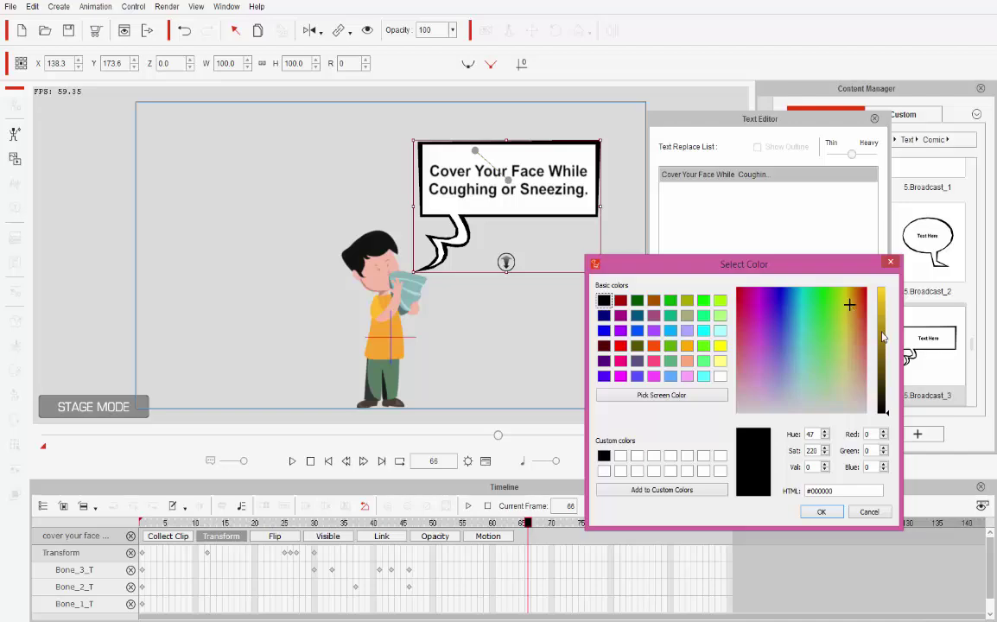
pyautogui.moveTo(883, 337)
pyautogui.mouseDown()
pyautogui.moveTo(885, 296)
pyautogui.moveTo(853, 300)
pyautogui.mouseUp()
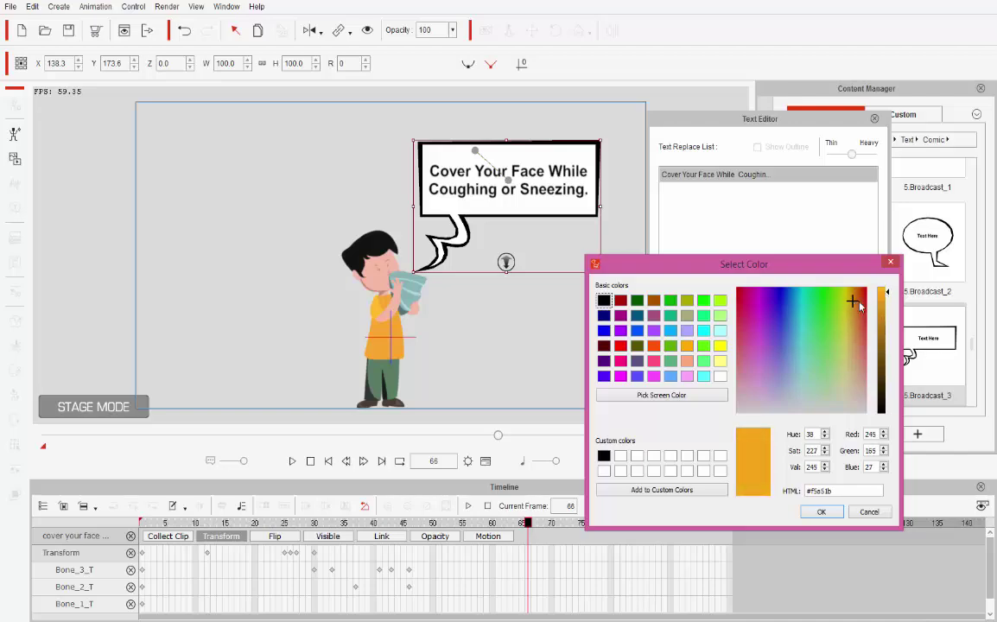
pyautogui.click(883, 289)
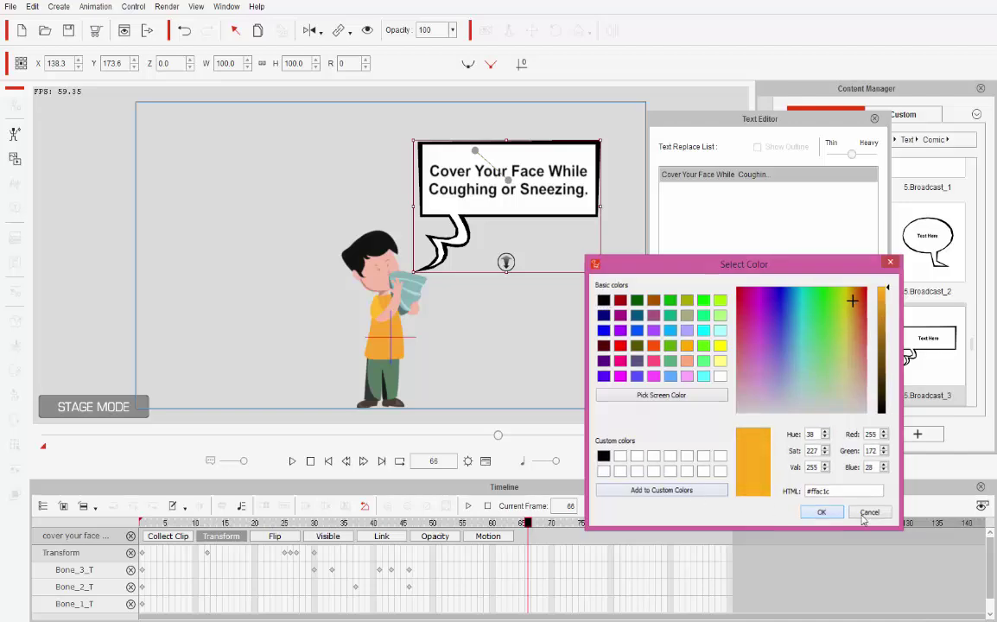
pyautogui.click(817, 513)
pyautogui.click(764, 505)
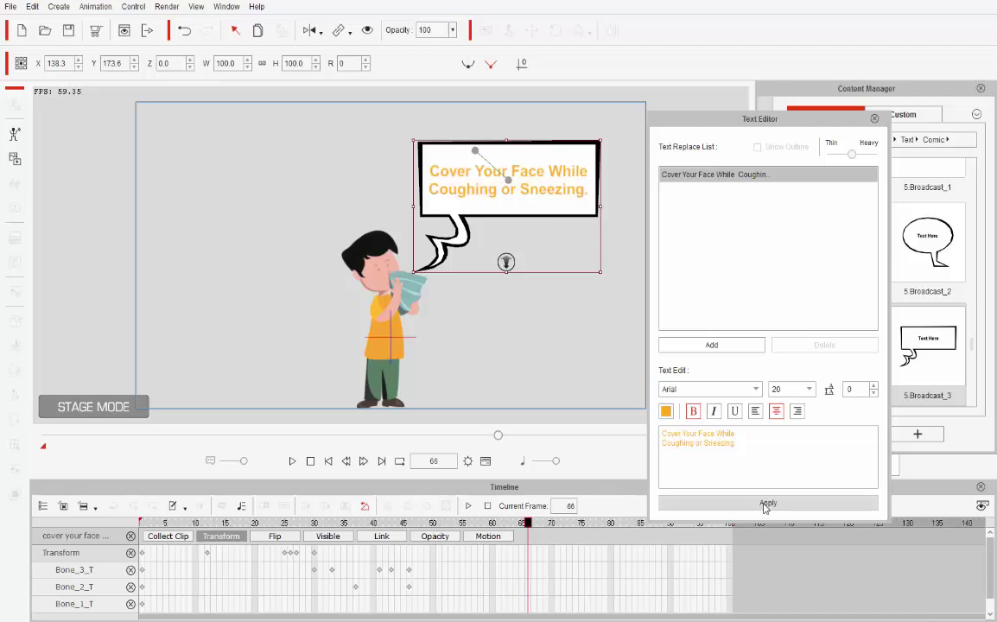
# Step: Darken the text to a deeper orange, apply it, and close the Text Editor
pyautogui.click(665, 411)
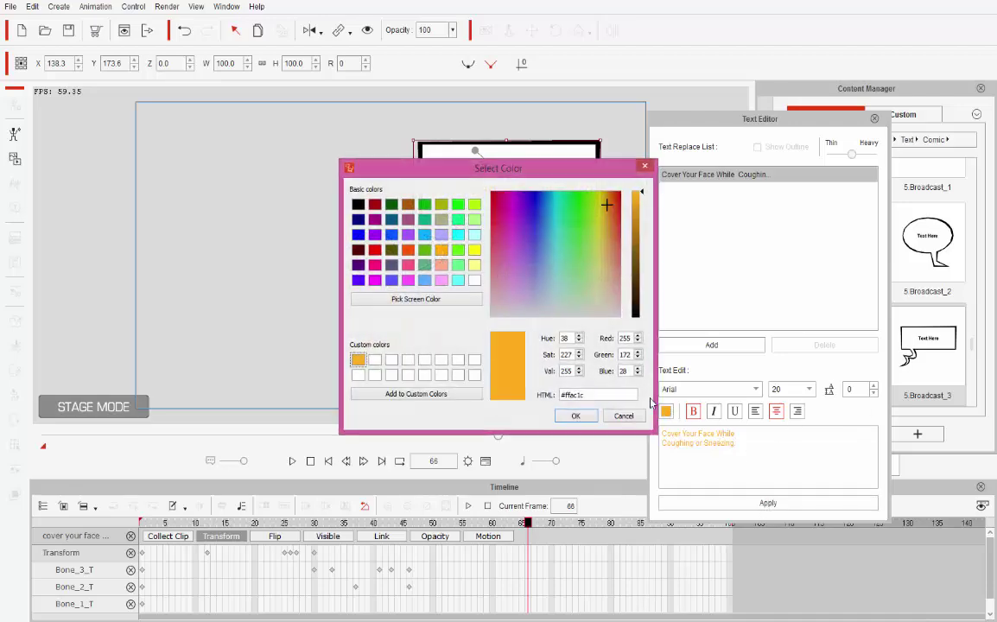
pyautogui.moveTo(631, 206); pyautogui.dragTo(642, 224)
pyautogui.click(610, 206)
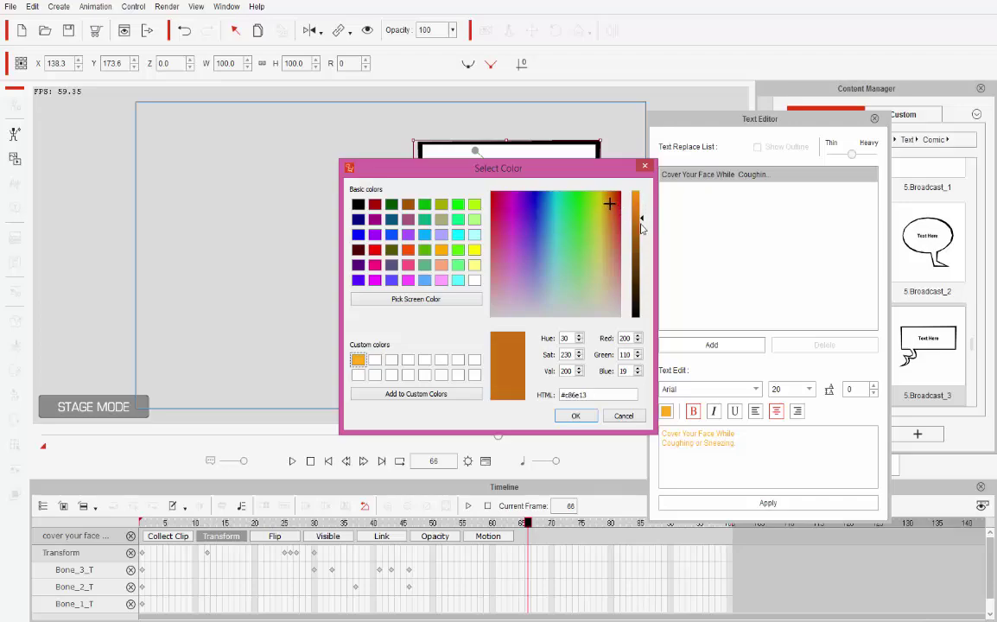
pyautogui.press('Return')
pyautogui.click(726, 504)
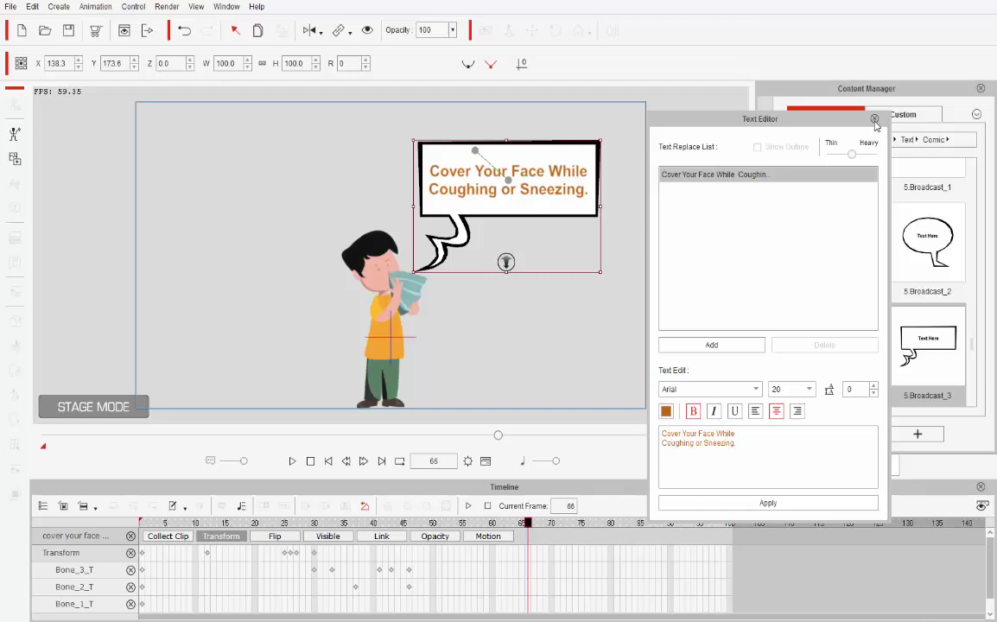
pyautogui.click(875, 118)
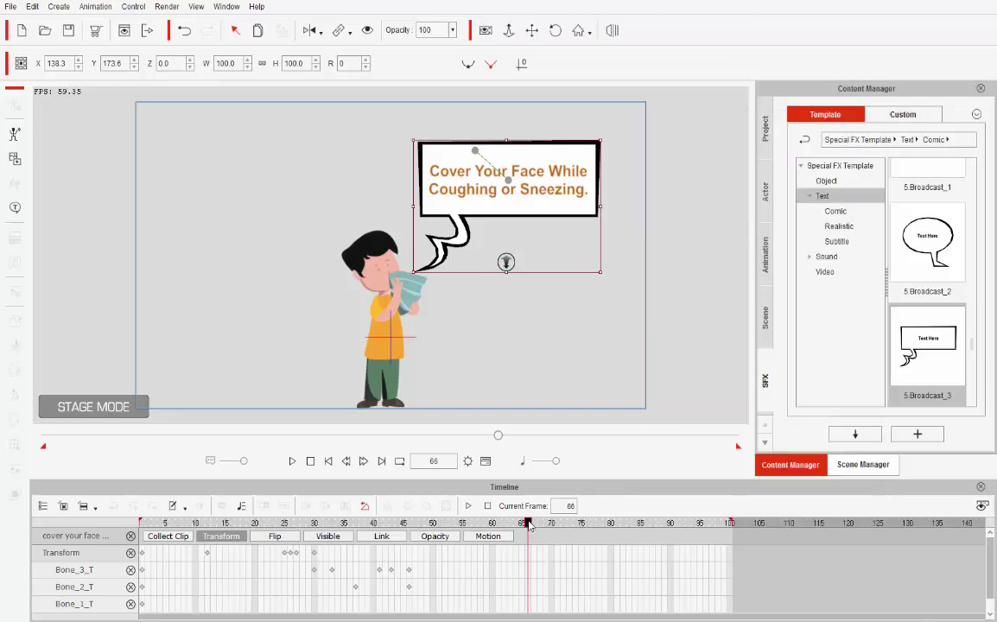
# Step: Copy the boy's Bone_3_T keys further along the timeline after frame 49 and preview
pyautogui.click(468, 505)
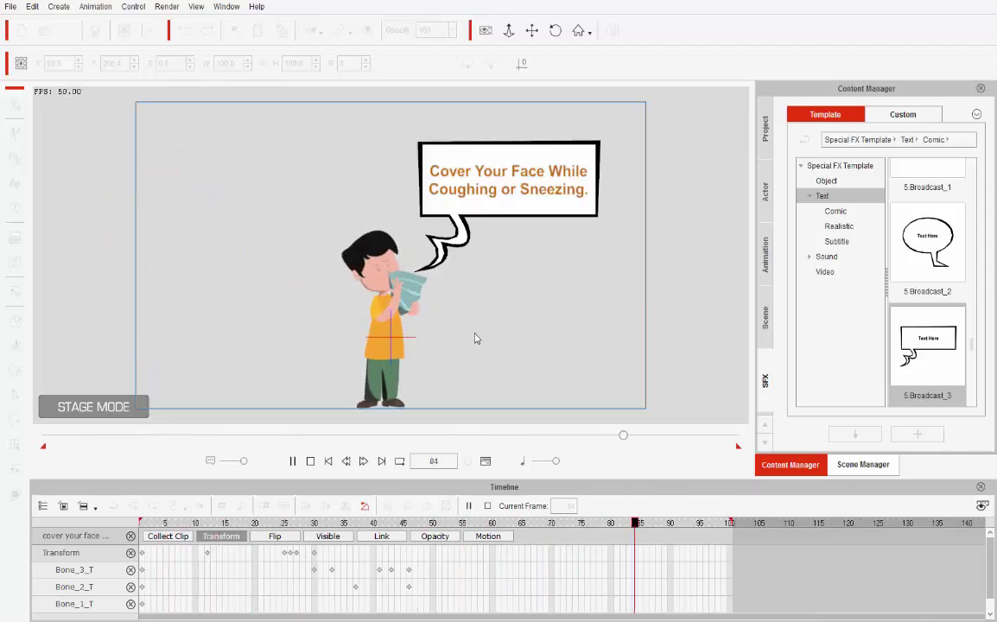
pyautogui.press('space')
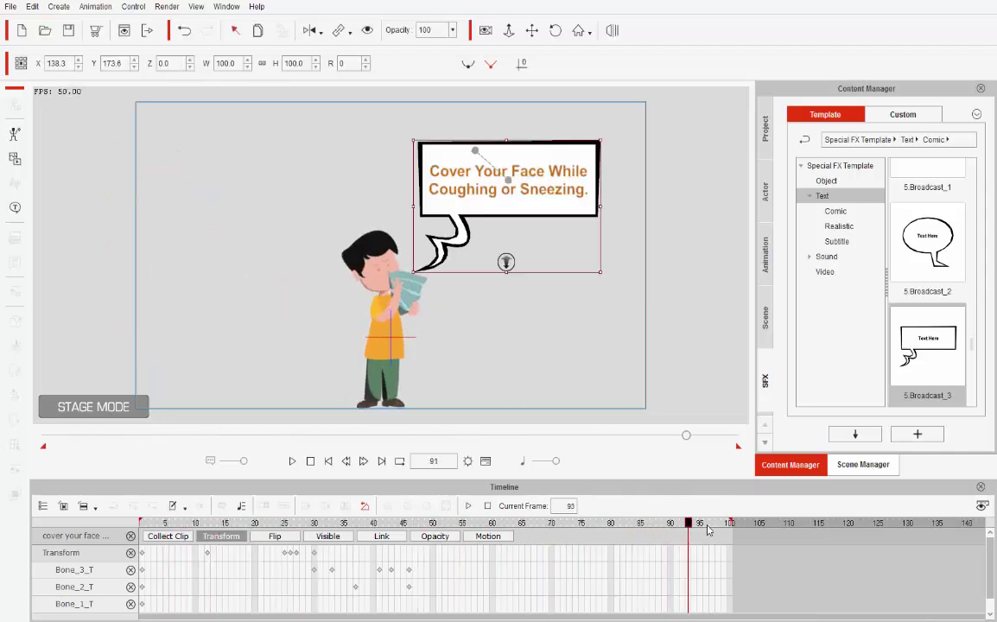
pyautogui.press('space')
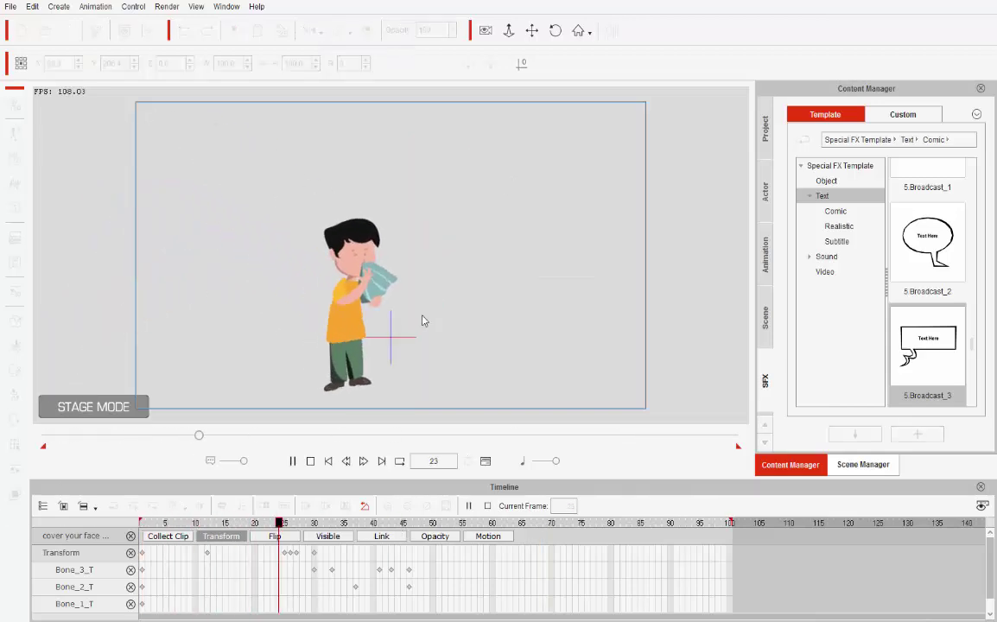
pyautogui.press('space')
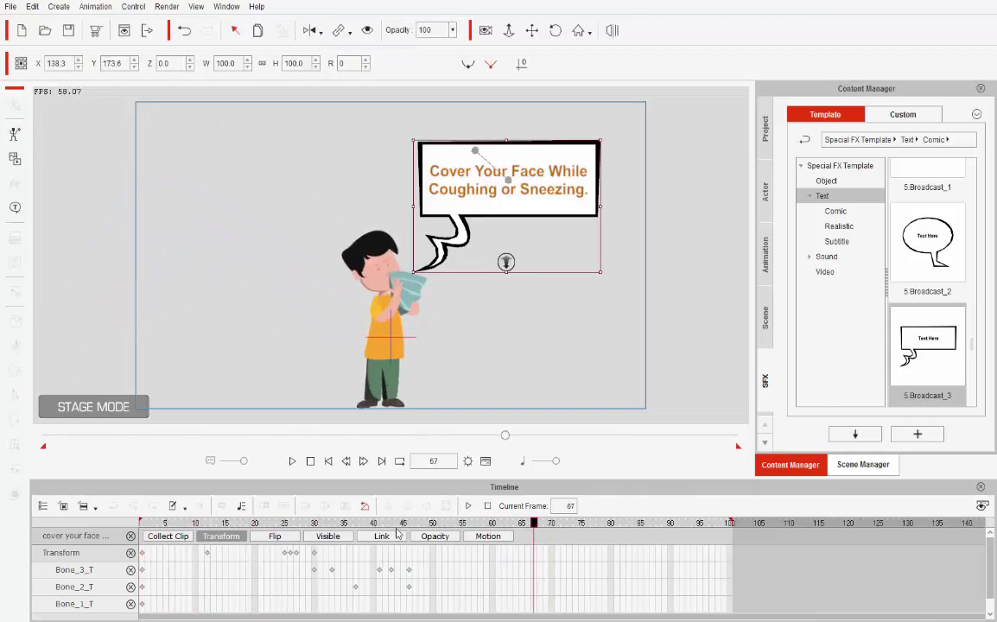
pyautogui.moveTo(401, 524); pyautogui.dragTo(429, 525)
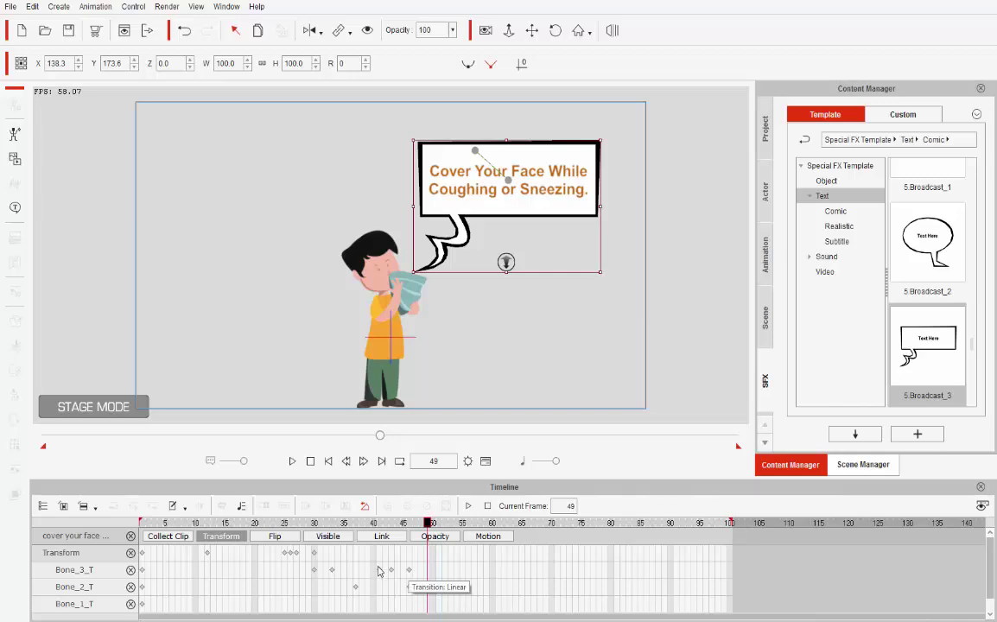
pyautogui.click(429, 574)
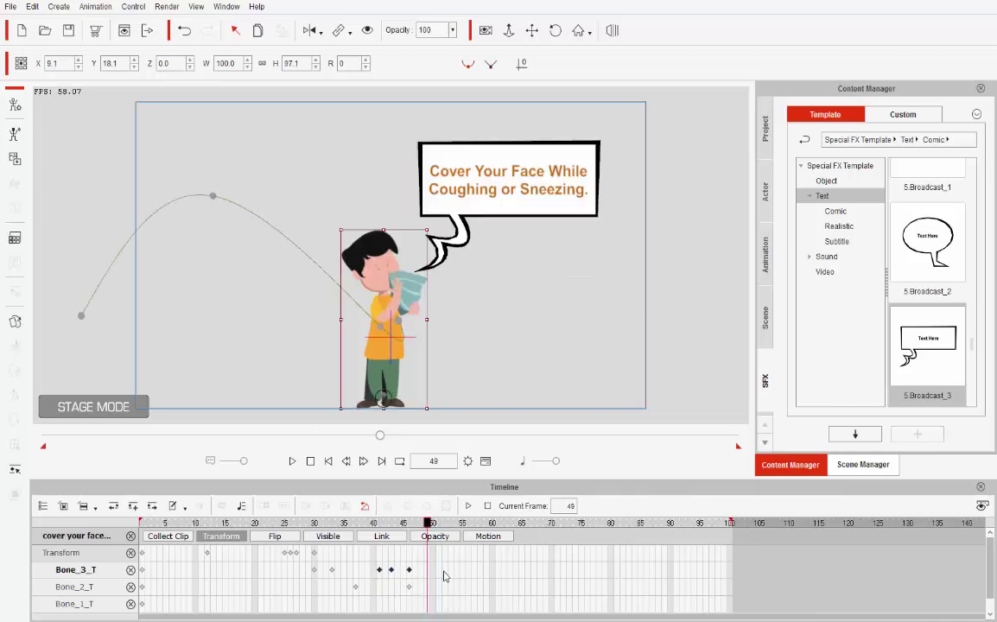
pyautogui.moveTo(444, 577); pyautogui.dragTo(445, 574)
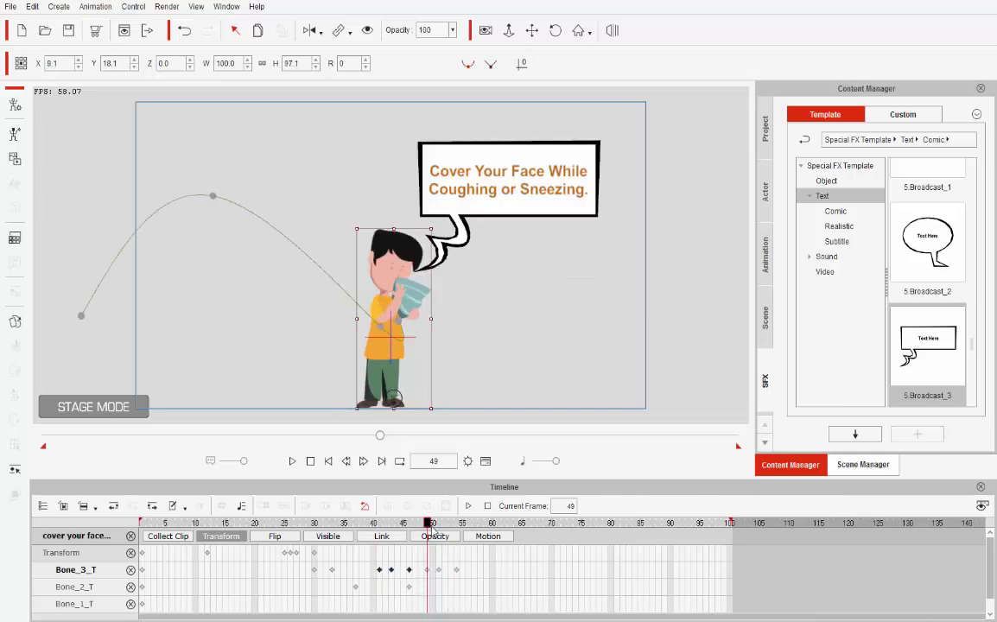
pyautogui.press('space')
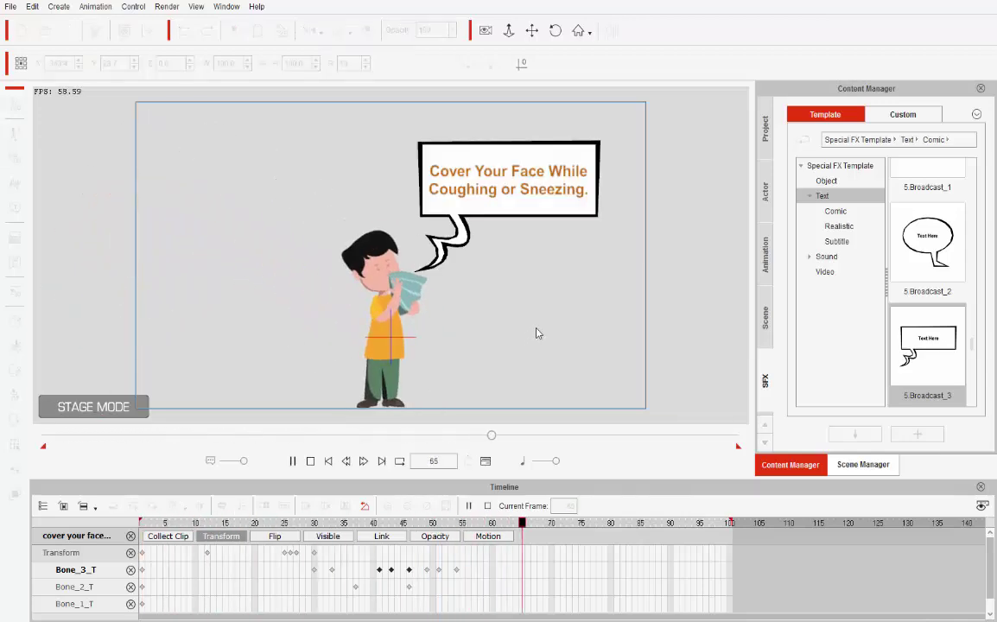
pyautogui.press('space')
# Step: Retime the copied Bone_3_T keys to frames 56 and 61 and preview the result
pyautogui.moveTo(457, 569); pyautogui.dragTo(498, 570)
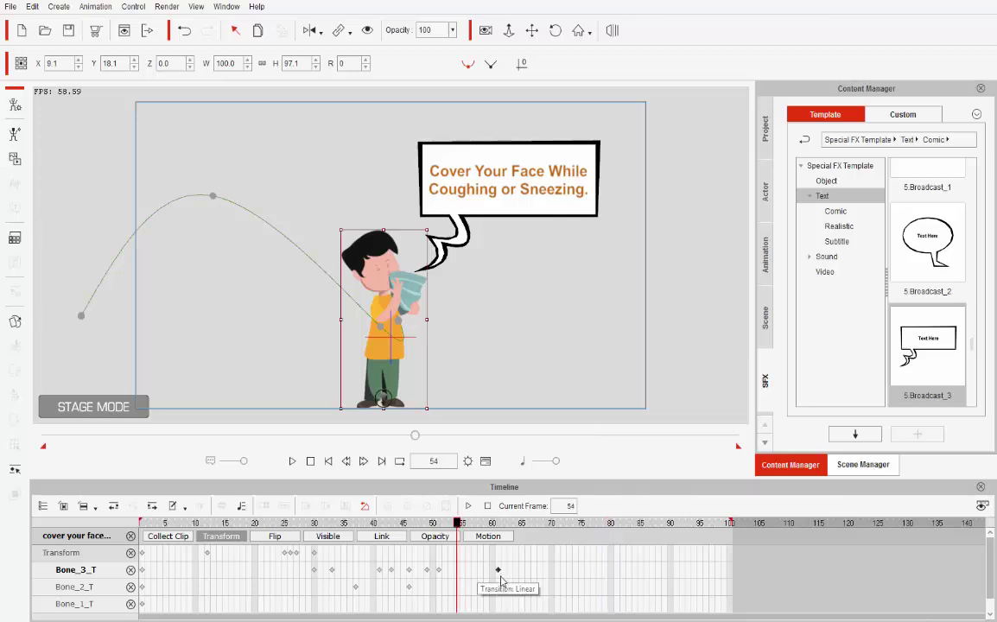
pyautogui.moveTo(439, 578)
pyautogui.mouseDown()
pyautogui.moveTo(468, 573)
pyautogui.moveTo(450, 570)
pyautogui.mouseUp()
pyautogui.click(431, 572)
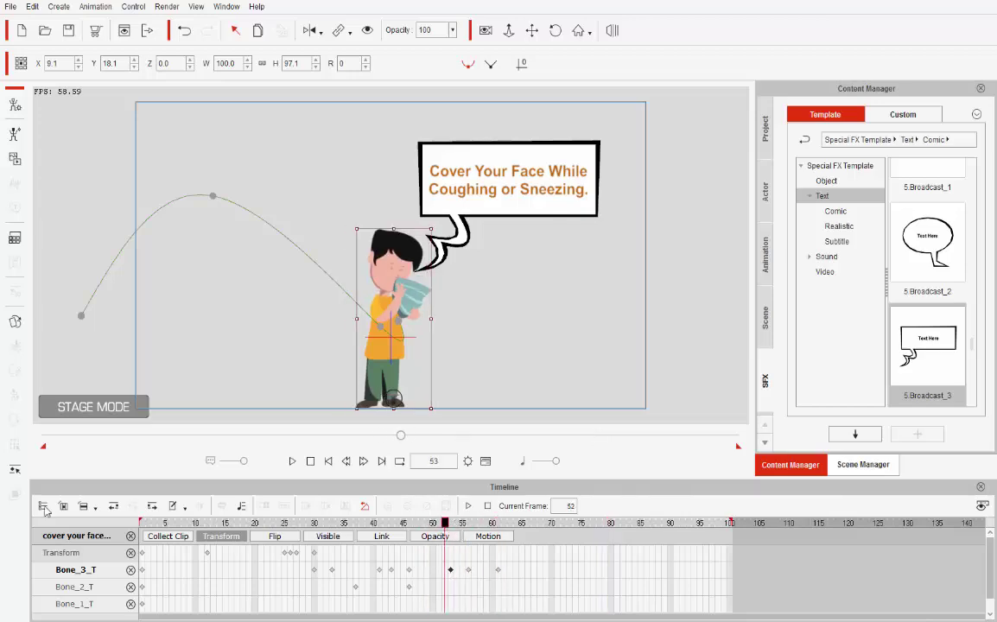
pyautogui.press('space')
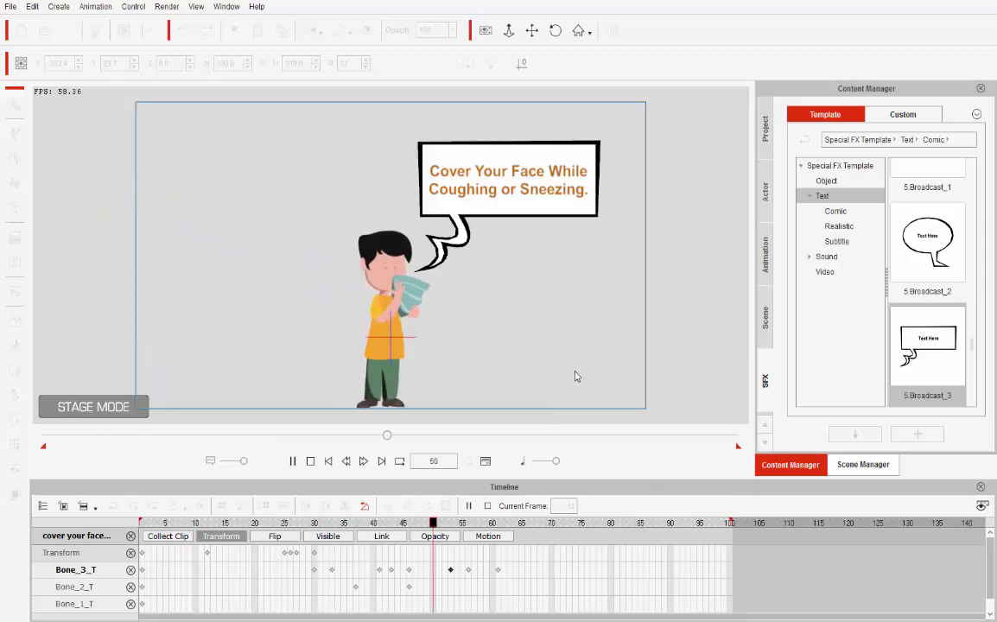
pyautogui.press('space')
pyautogui.click(468, 570)
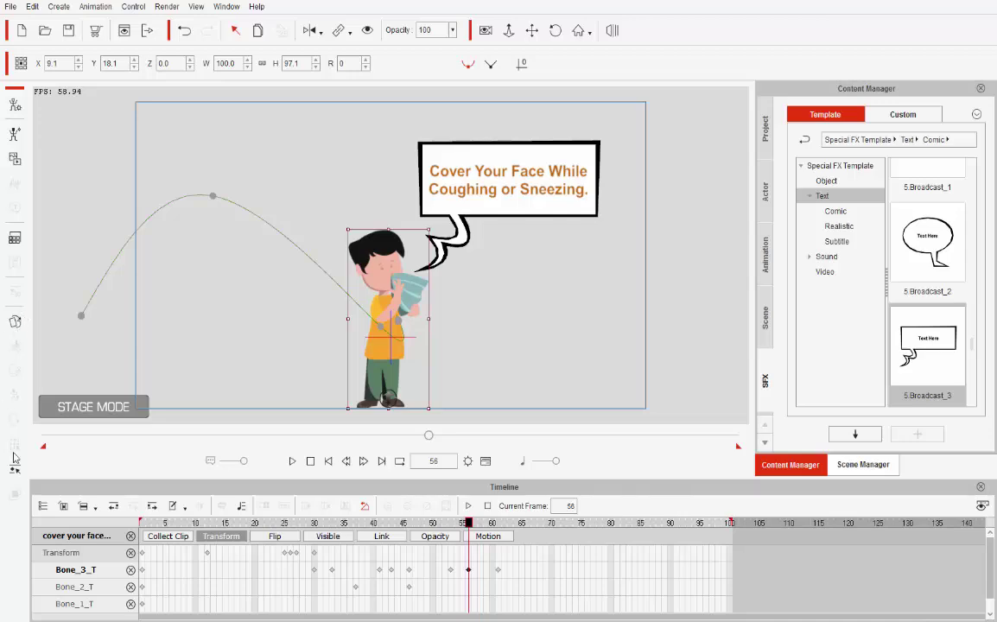
pyautogui.click(14, 471)
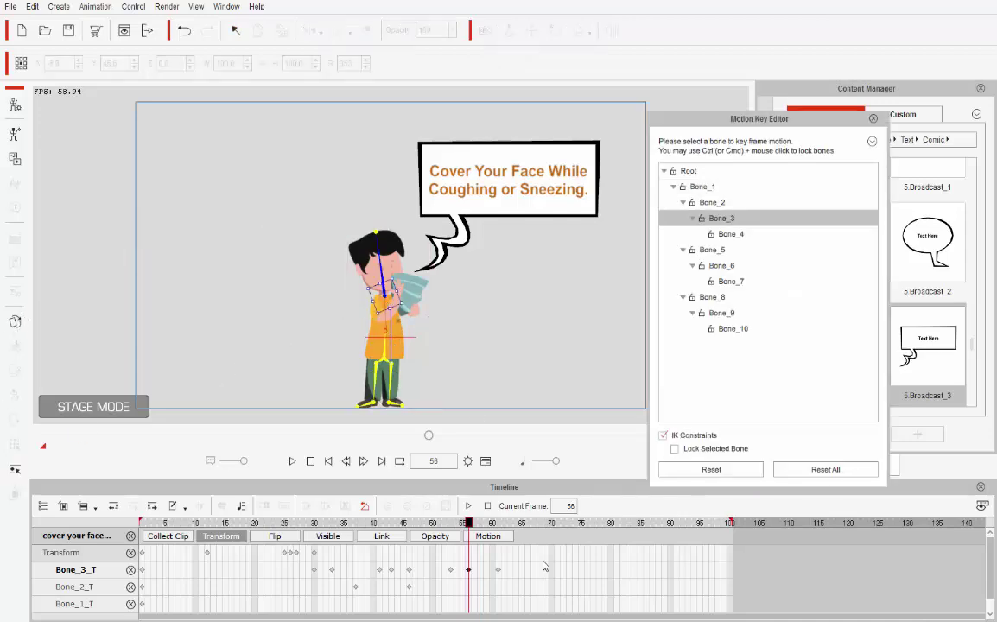
# Step: Rotate Bone_3 upright at frame 46, preview the bow, and close the Motion Key Editor
pyautogui.moveTo(394, 274); pyautogui.dragTo(401, 273)
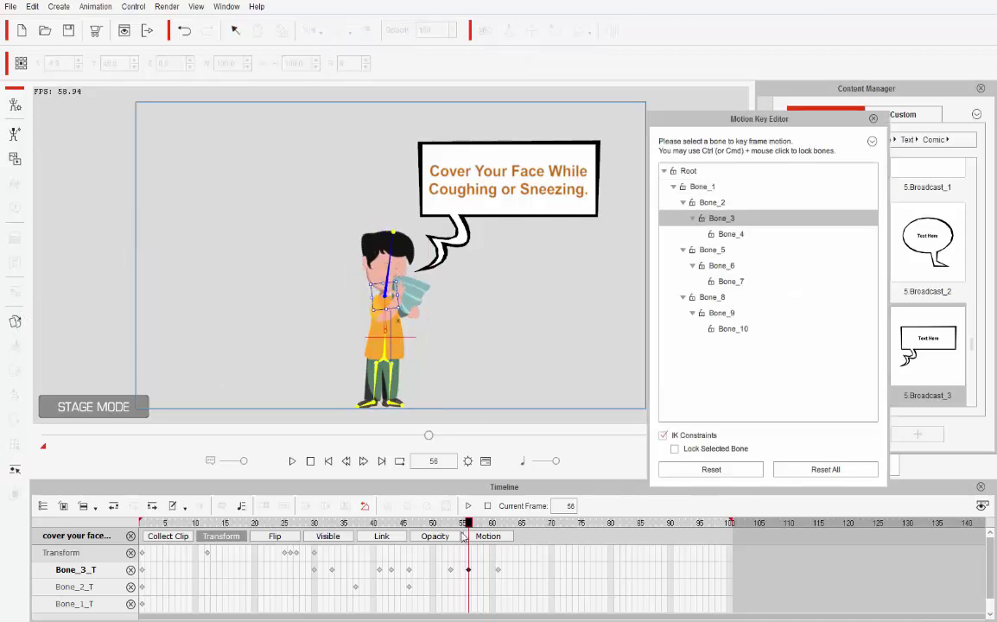
pyautogui.moveTo(470, 525)
pyautogui.mouseDown()
pyautogui.moveTo(510, 524)
pyautogui.moveTo(557, 551)
pyautogui.moveTo(354, 554)
pyautogui.moveTo(410, 567)
pyautogui.mouseUp()
pyautogui.moveTo(405, 528); pyautogui.dragTo(408, 527)
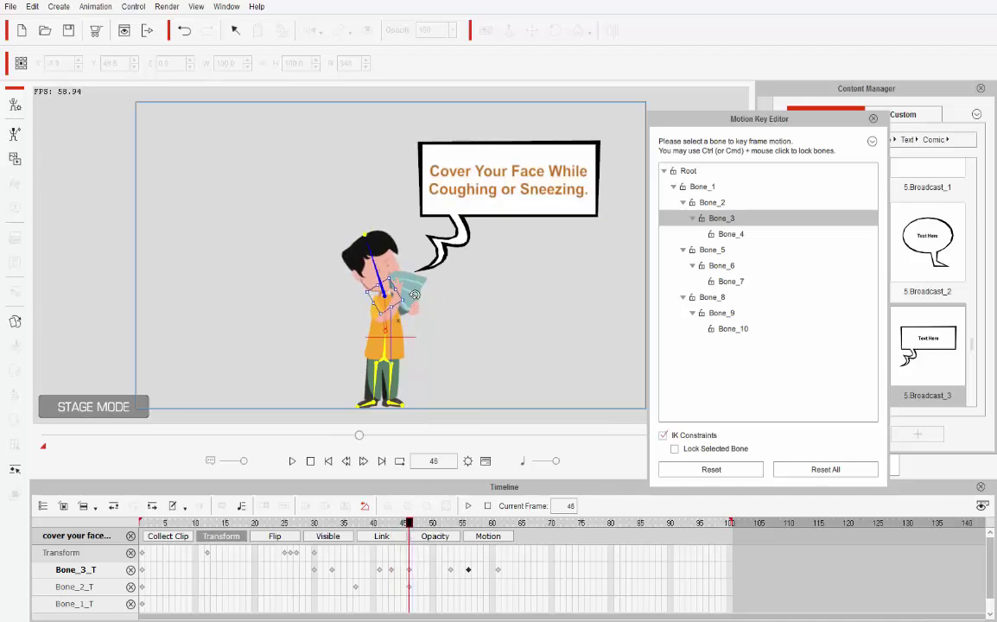
pyautogui.moveTo(415, 294); pyautogui.dragTo(408, 278)
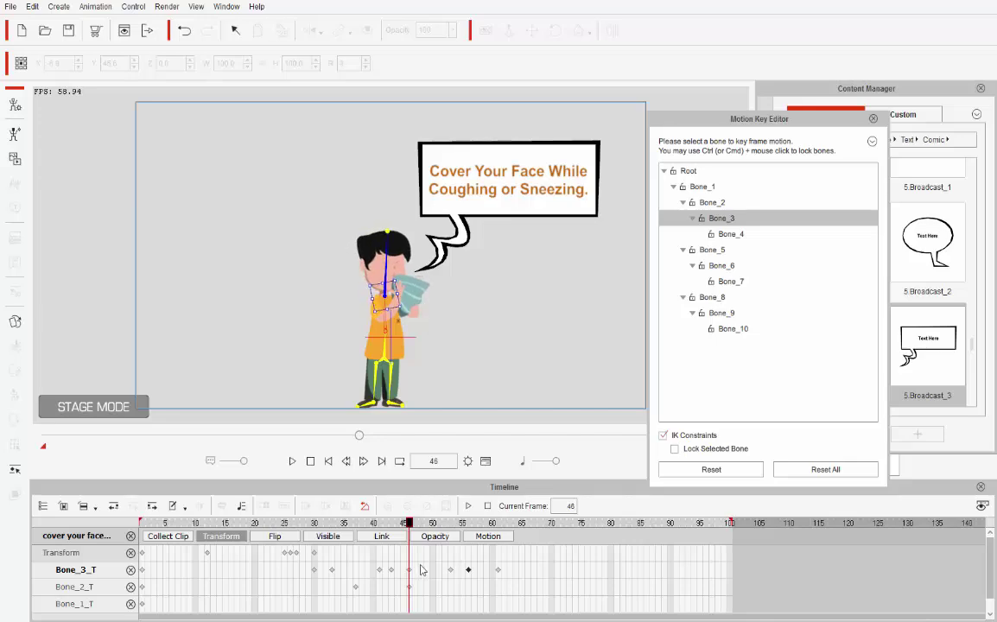
pyautogui.moveTo(413, 524)
pyautogui.mouseDown()
pyautogui.moveTo(130, 558)
pyautogui.moveTo(535, 571)
pyautogui.mouseUp()
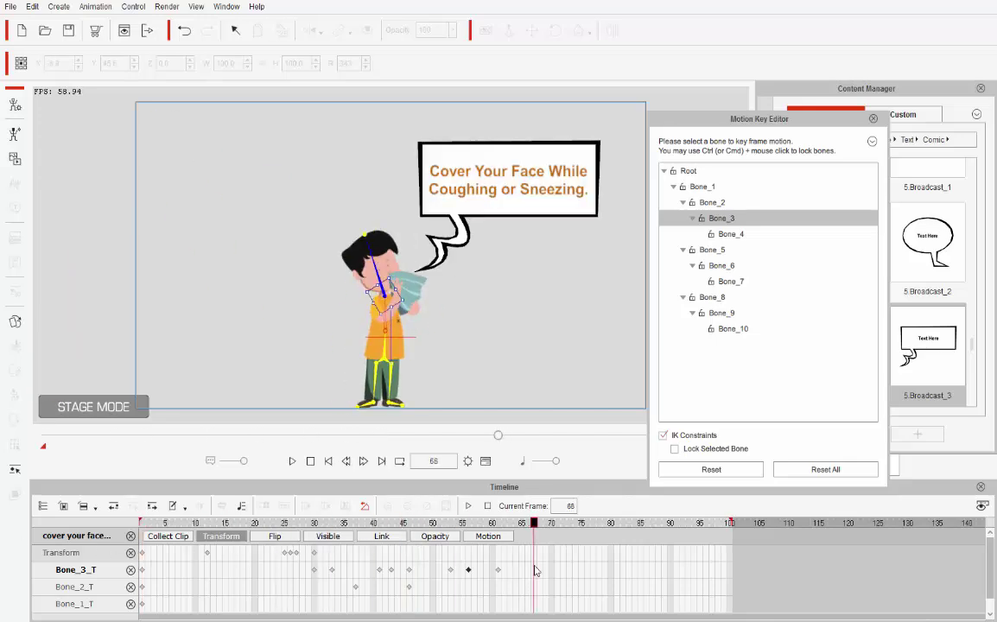
pyautogui.press('space')
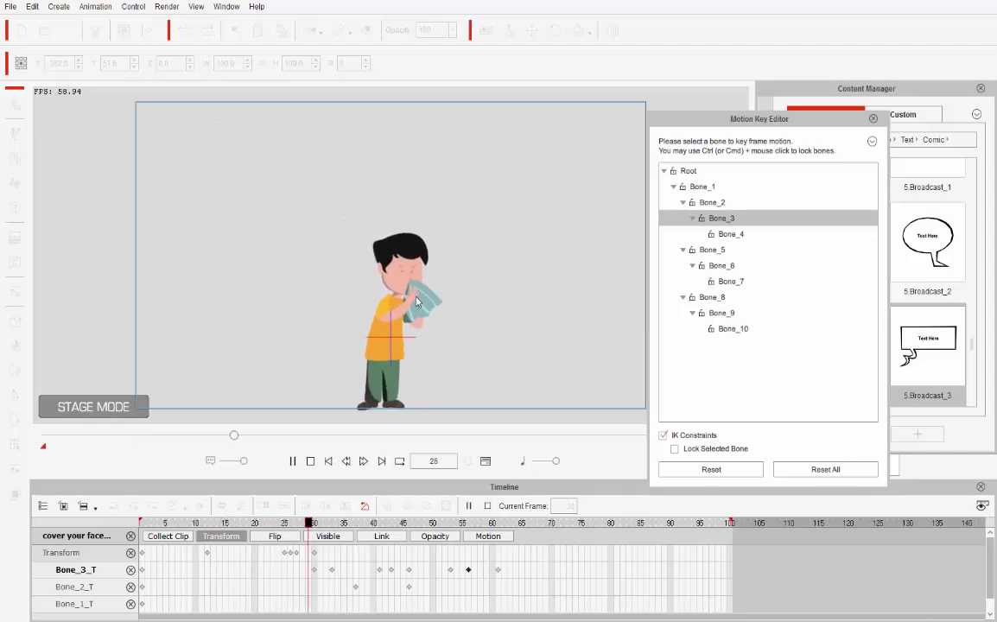
pyautogui.press('space')
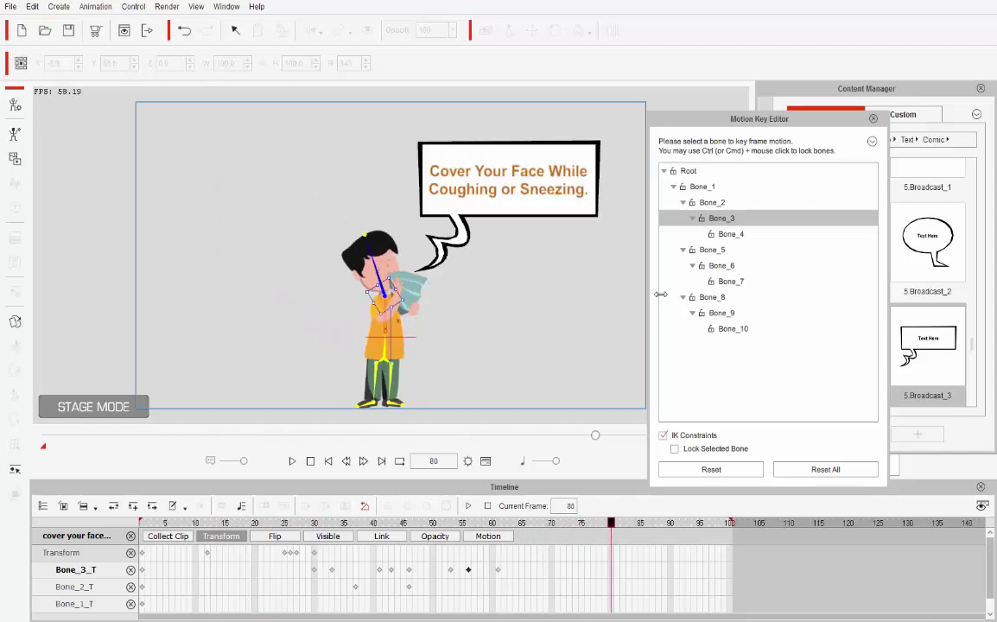
pyautogui.click(874, 120)
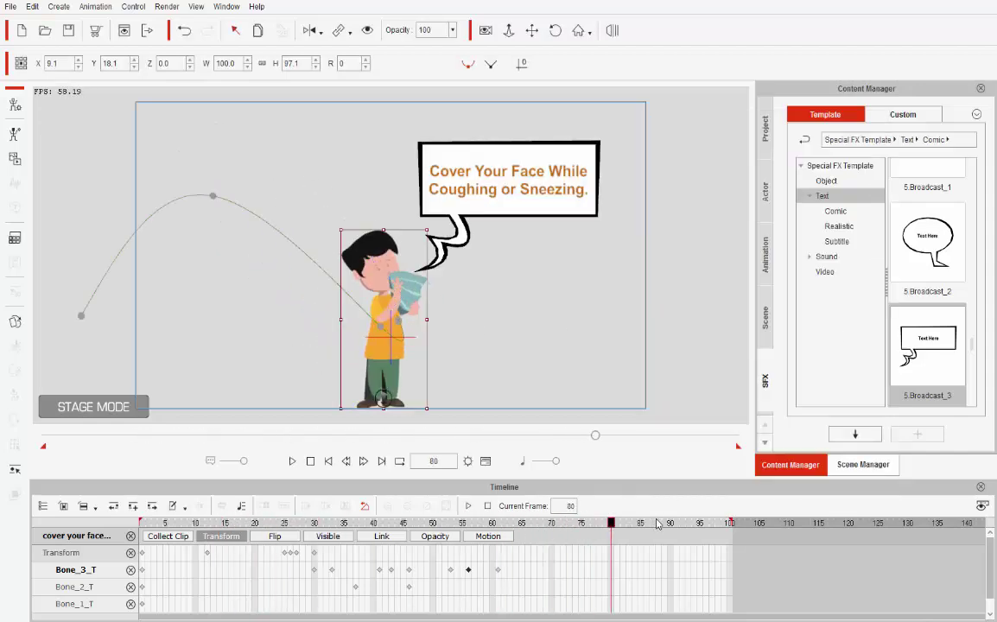
# Step: Set Render Video to HD 1080p frame size with a custom export range
pyautogui.press('Home')
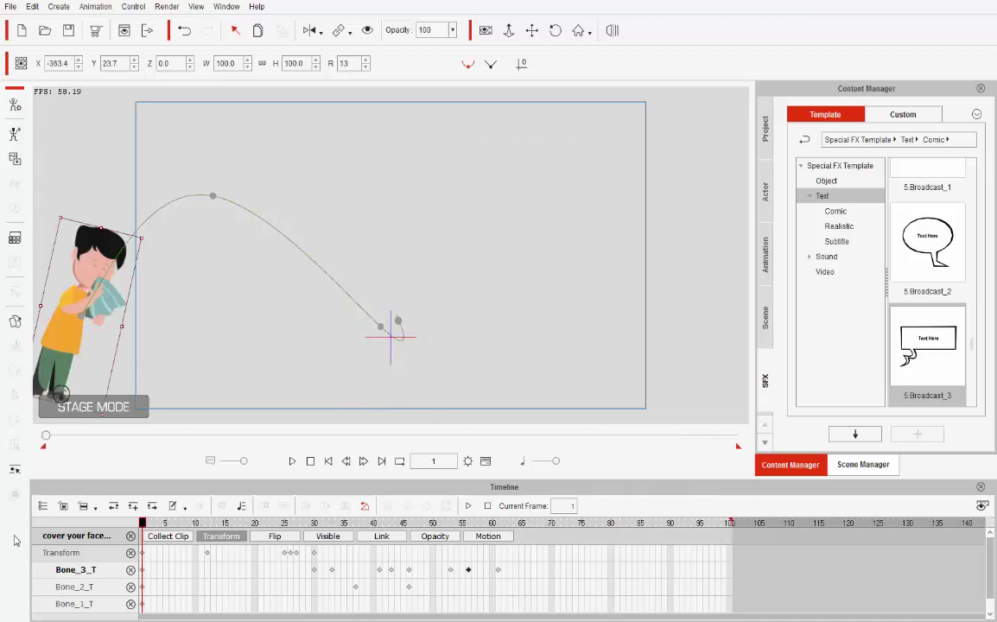
pyautogui.click(147, 31)
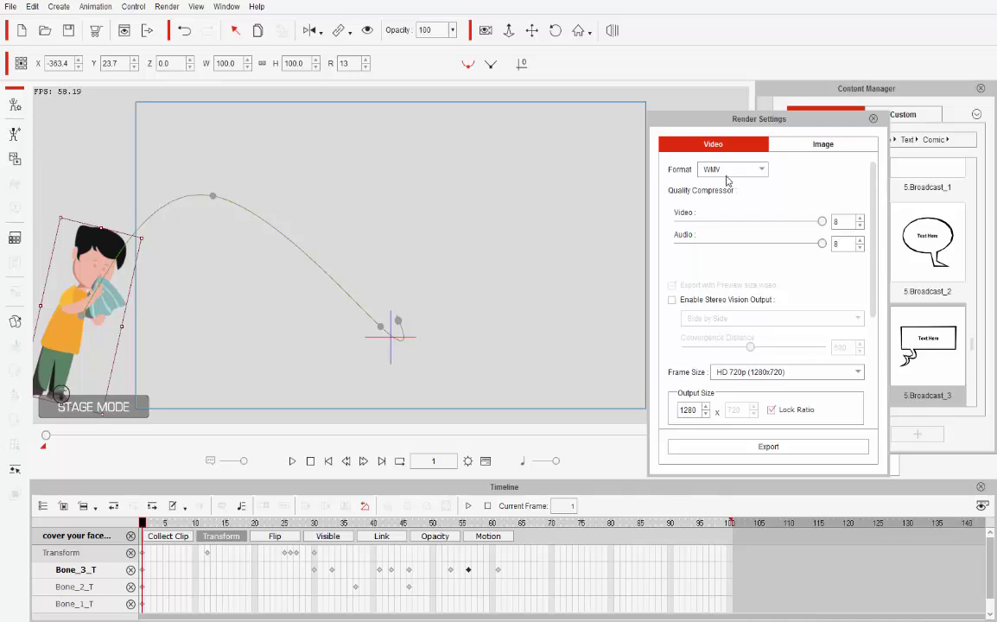
pyautogui.click(784, 373)
pyautogui.click(761, 418)
pyautogui.moveTo(873, 318); pyautogui.dragTo(853, 437)
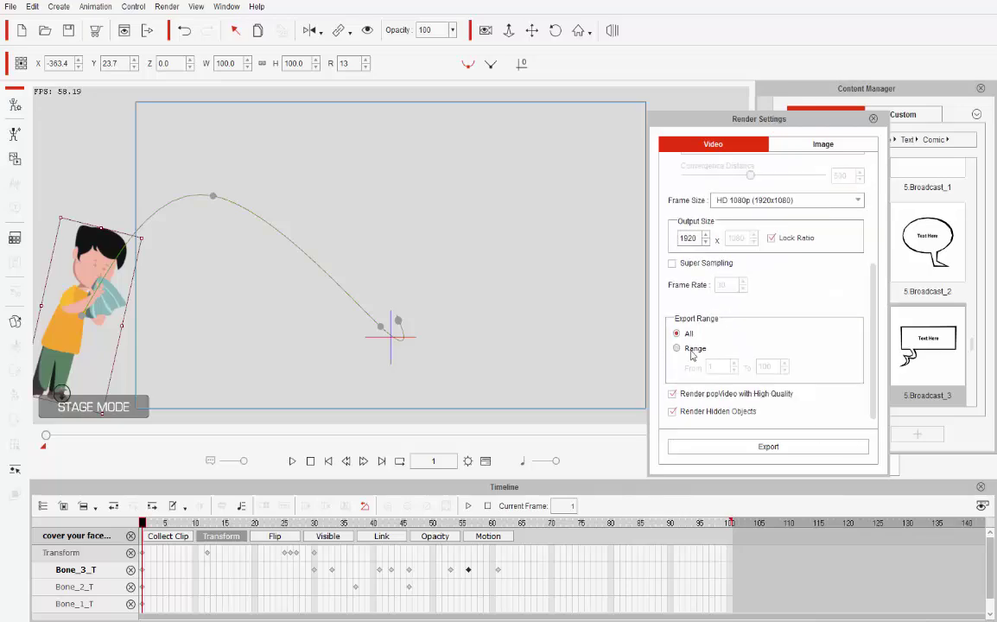
pyautogui.click(677, 348)
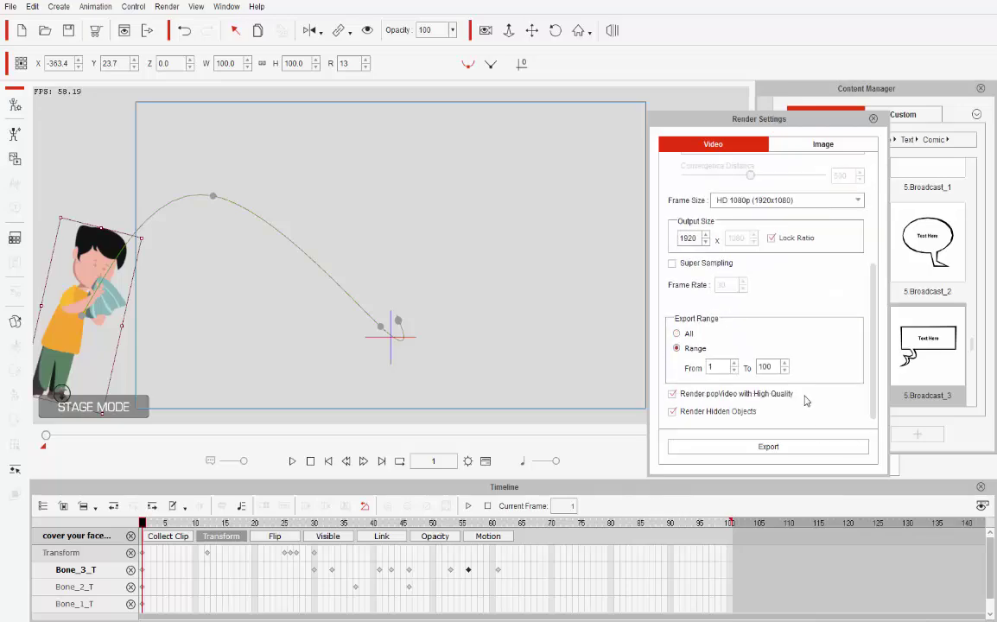
pyautogui.click(775, 450)
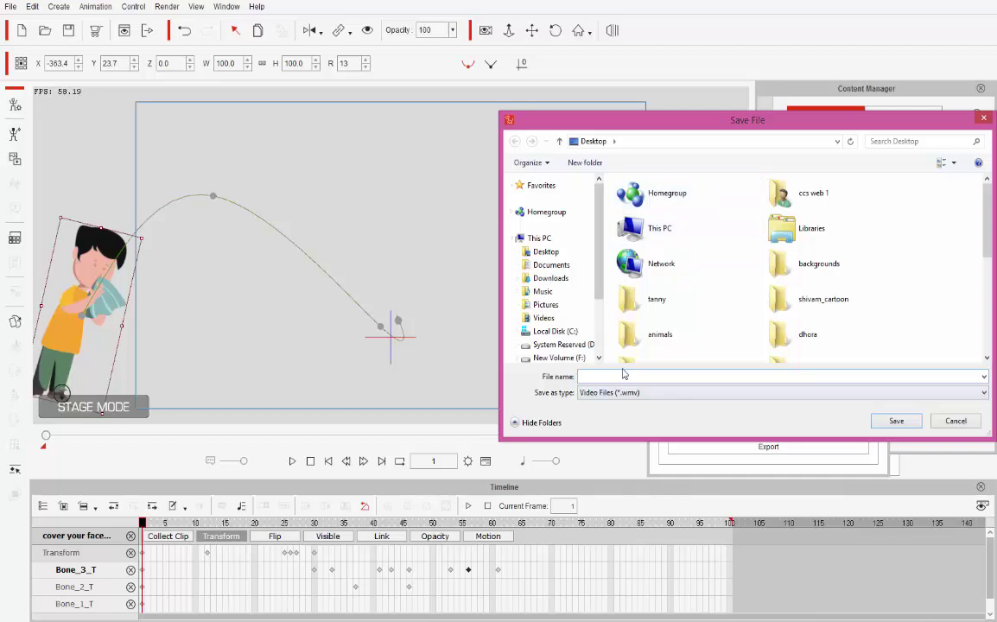
pyautogui.press('Escape')
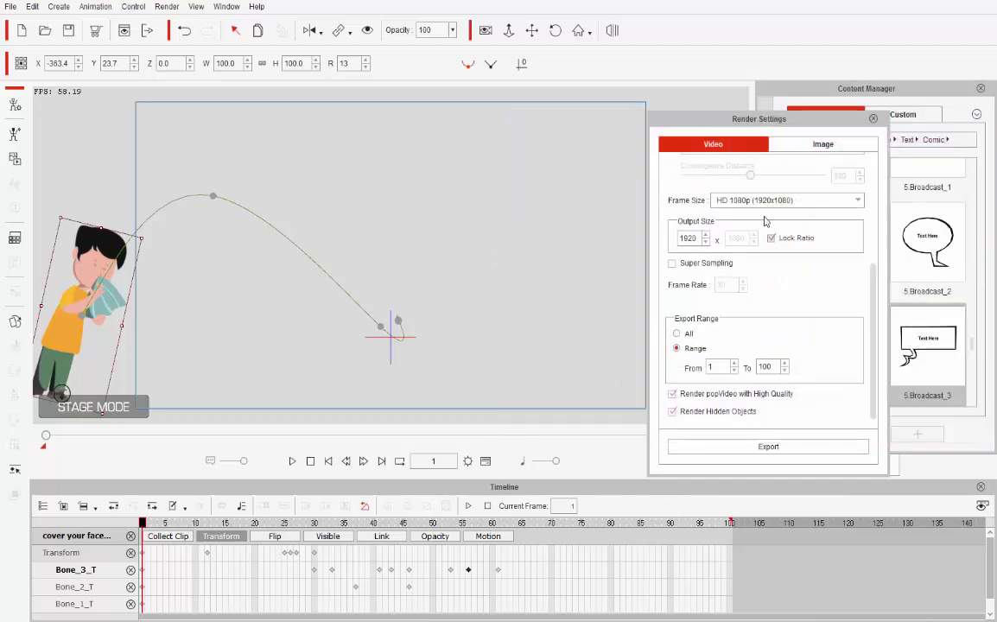
# Step: Switch the format to MP4 and render the video as sneezenew.mp4
pyautogui.scroll(5, 878, 304)
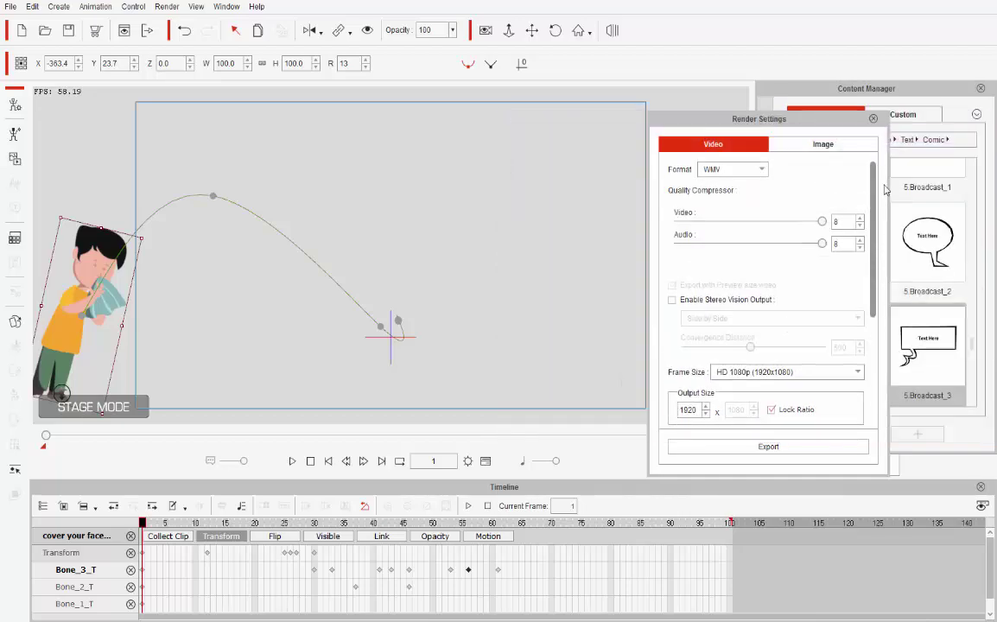
pyautogui.click(733, 169)
pyautogui.click(708, 200)
pyautogui.click(773, 447)
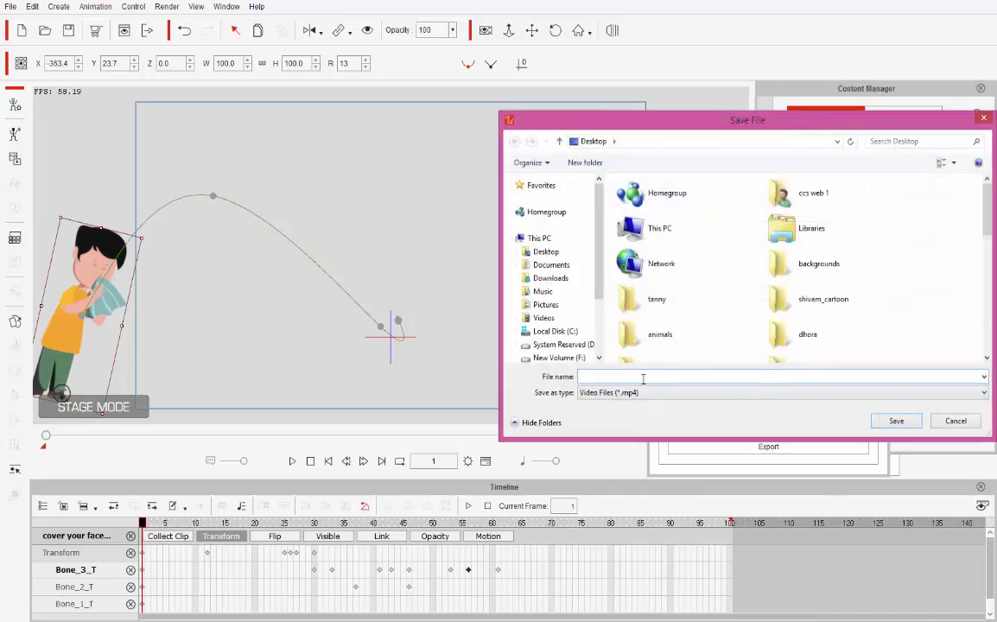
pyautogui.write('sneeze')
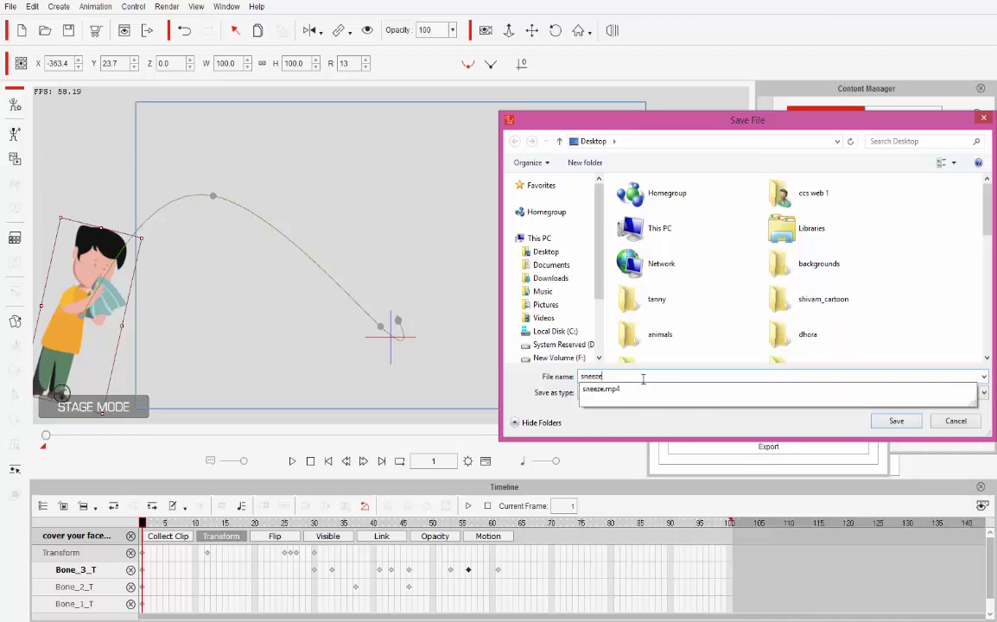
pyautogui.write('NEw')
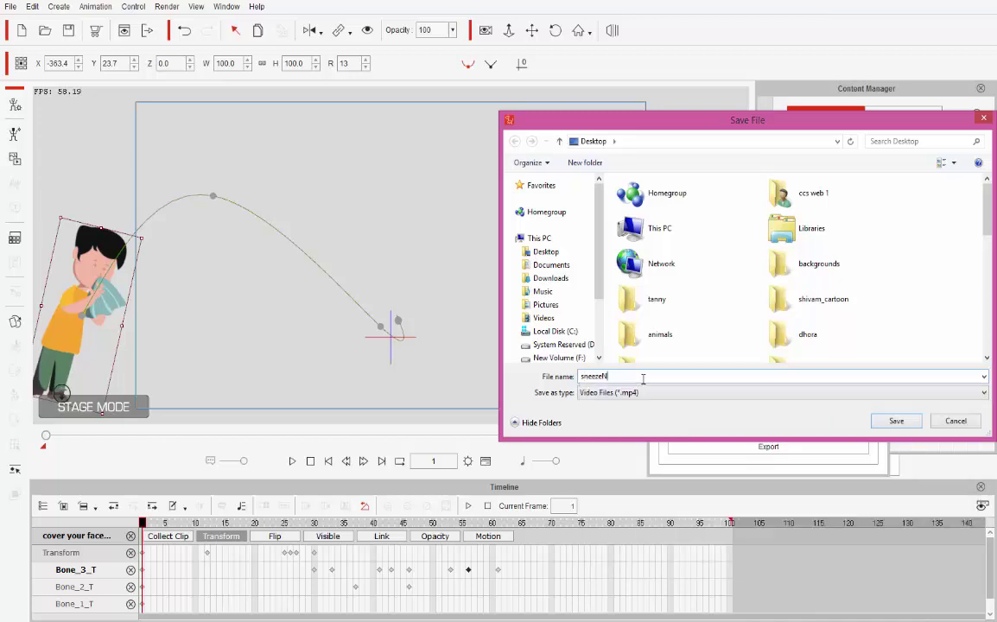
pyautogui.press('BackSpace')
pyautogui.write('n')
pyautogui.press('Return')
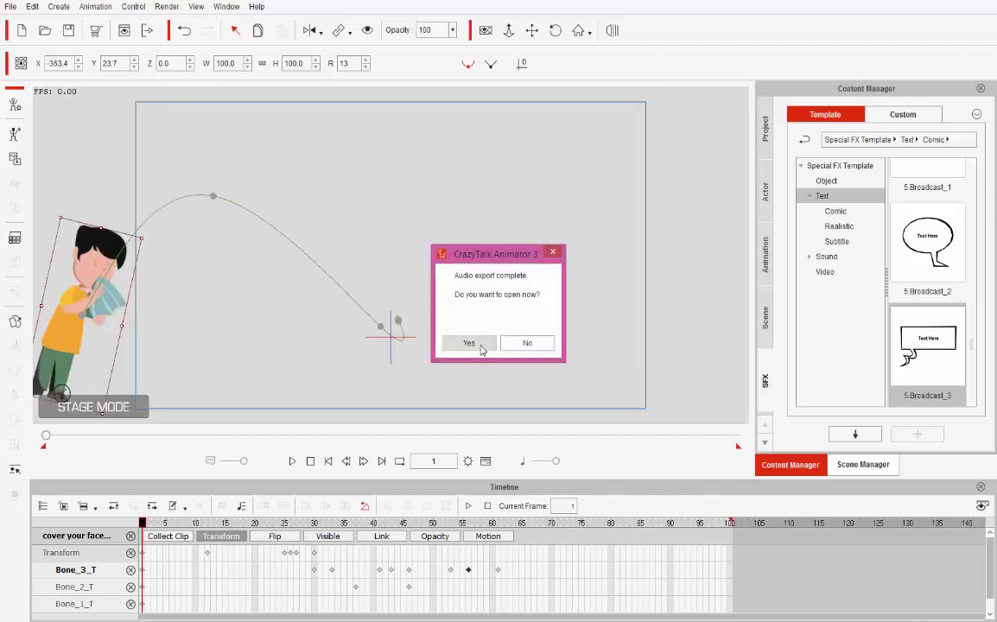
pyautogui.click(521, 345)
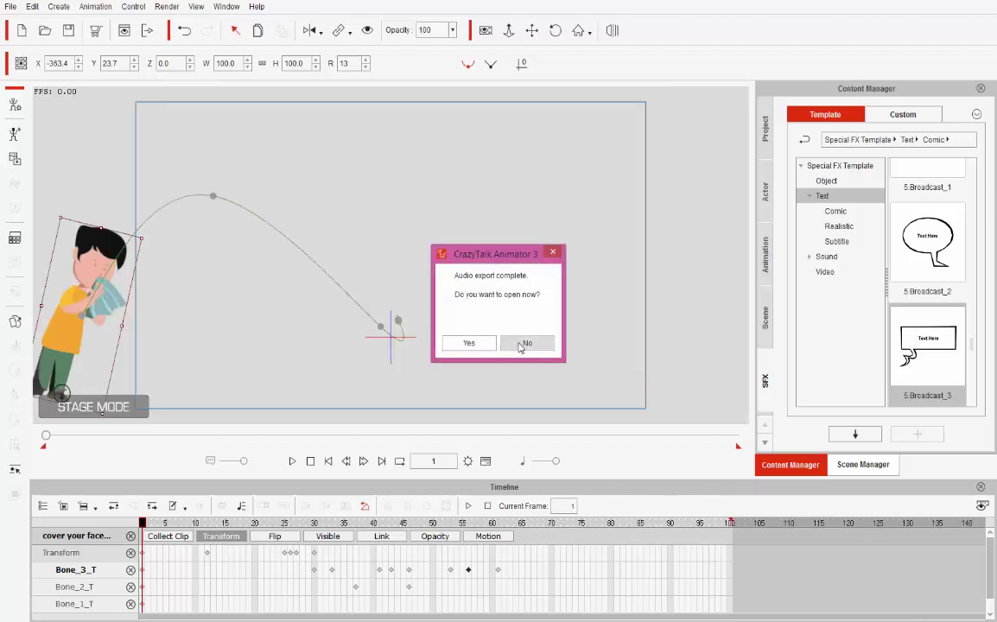
# Step: Accept the export-complete prompt to play sneezenew.mp4 in VLC
pyautogui.click(469, 344)
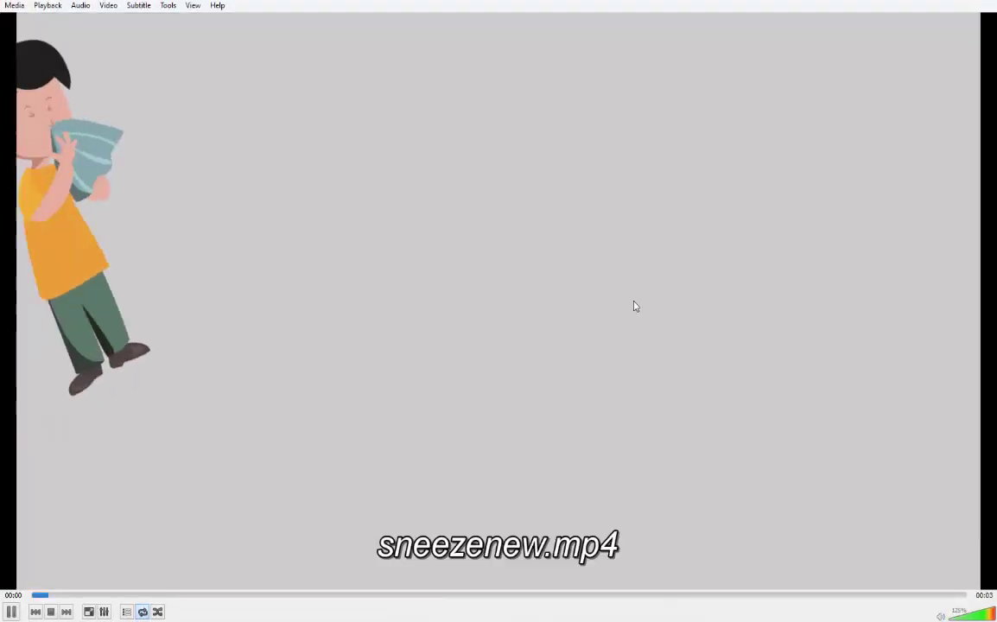